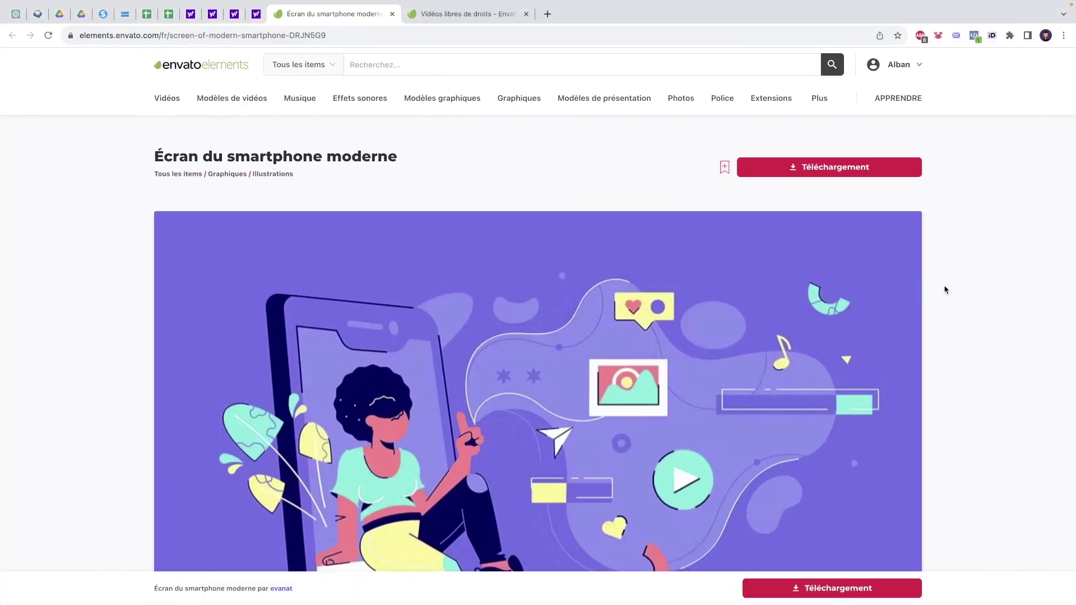
- Look over the 'Écran du smartphone moderne' Envato page, then switch to phone_screen.ai in Illustrator
{"action": "scroll", "coordinate": [947, 288], "scroll_direction": "down", "scroll_amount": 3}
{"action": "scroll", "coordinate": [930, 257], "scroll_direction": "up", "scroll_amount": 2}
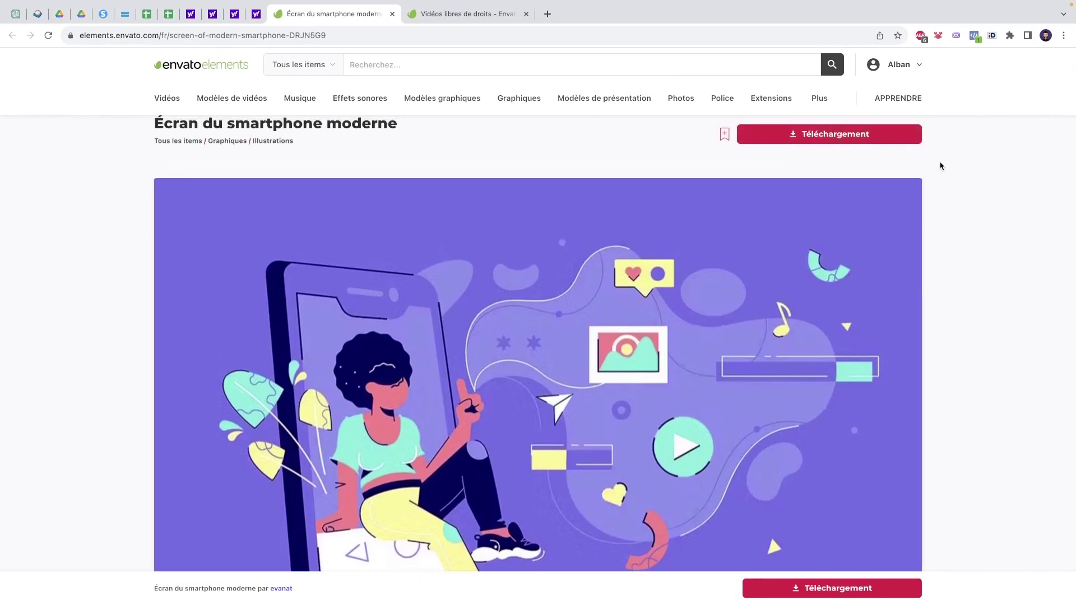
{"action": "scroll", "coordinate": [947, 170], "scroll_direction": "up", "scroll_amount": 1}
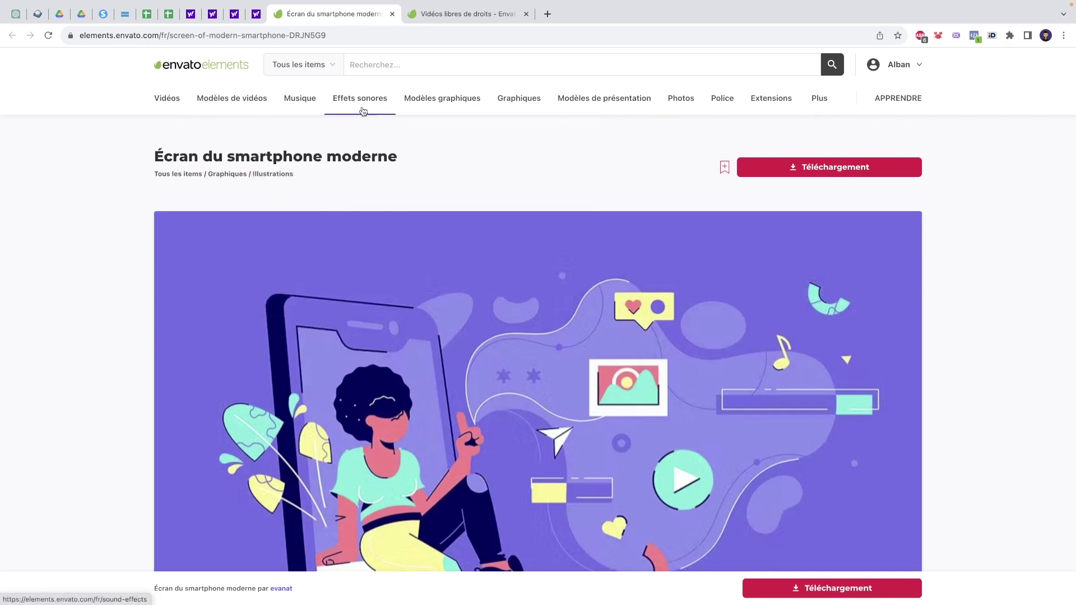
{"action": "mouse_move", "coordinate": [450, 104]}
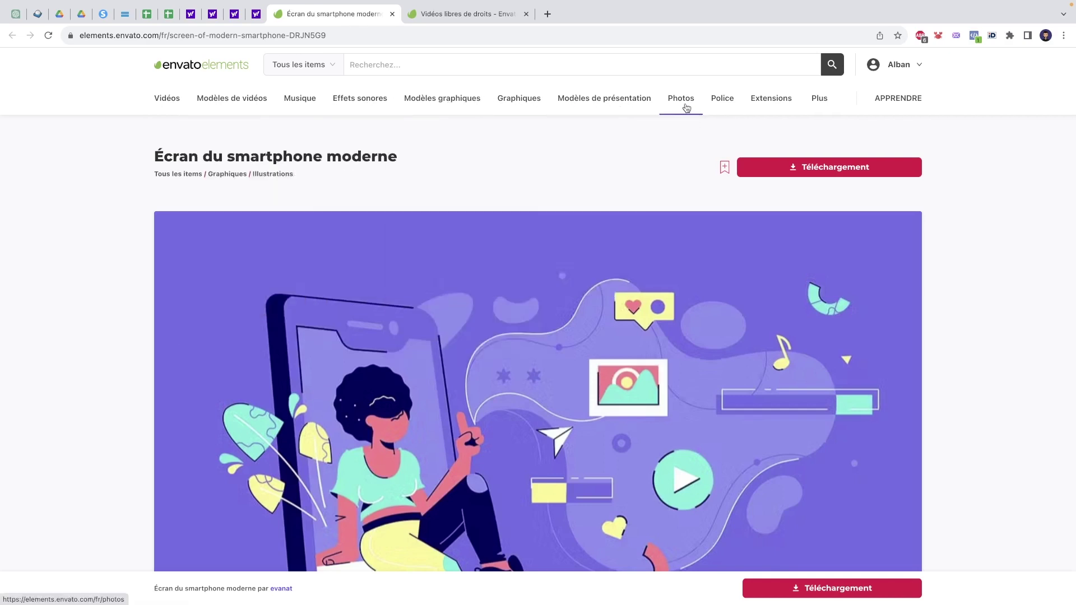
{"action": "mouse_move", "coordinate": [215, 108]}
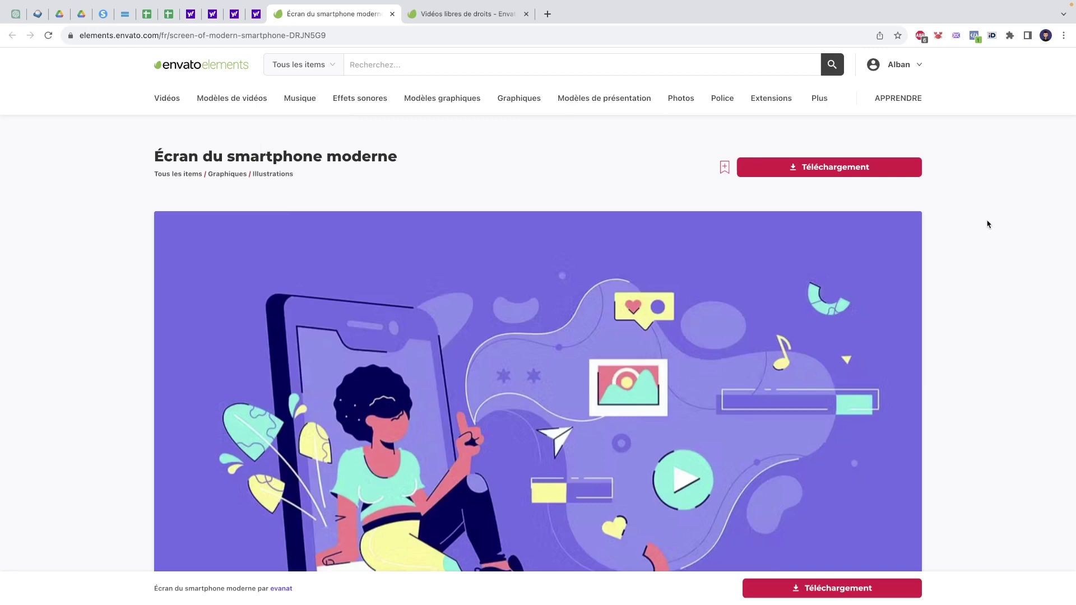
{"action": "key", "text": "ctrl+Left"}
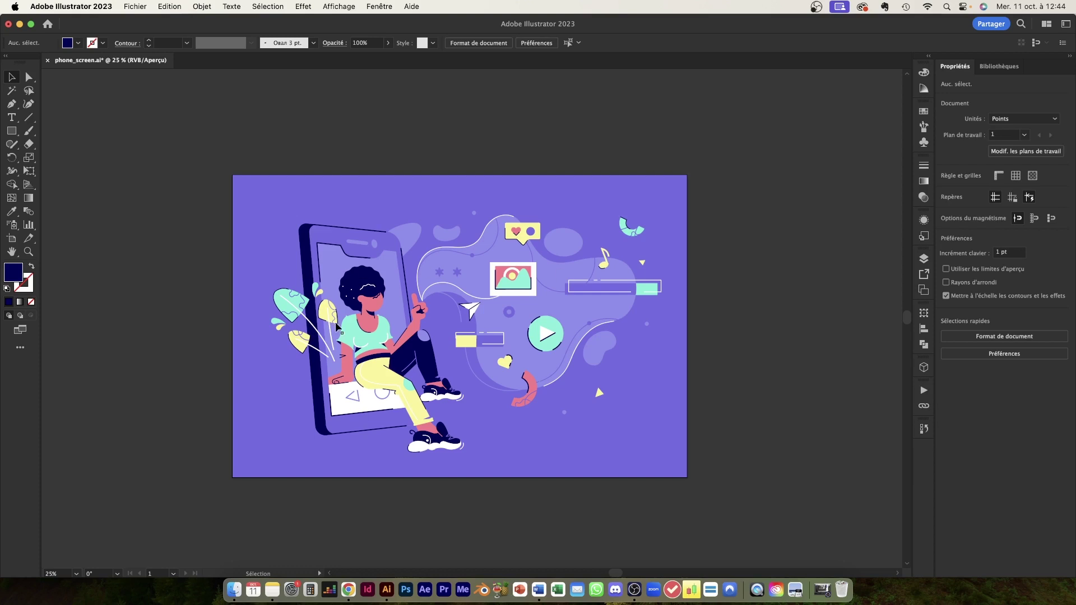
{"action": "left_click", "coordinate": [257, 190]}
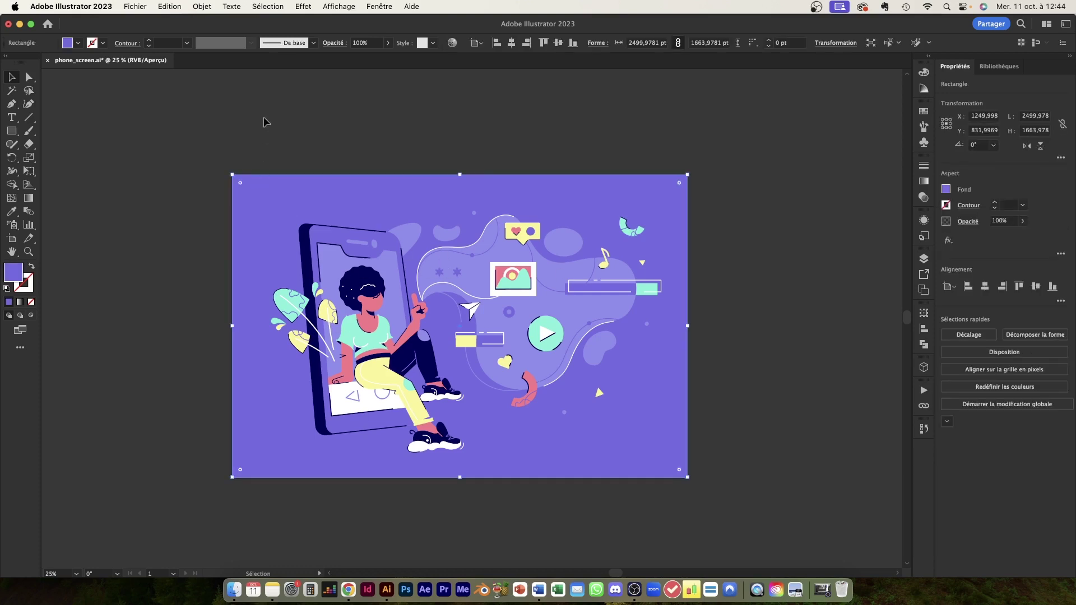
{"action": "left_click", "coordinate": [258, 135]}
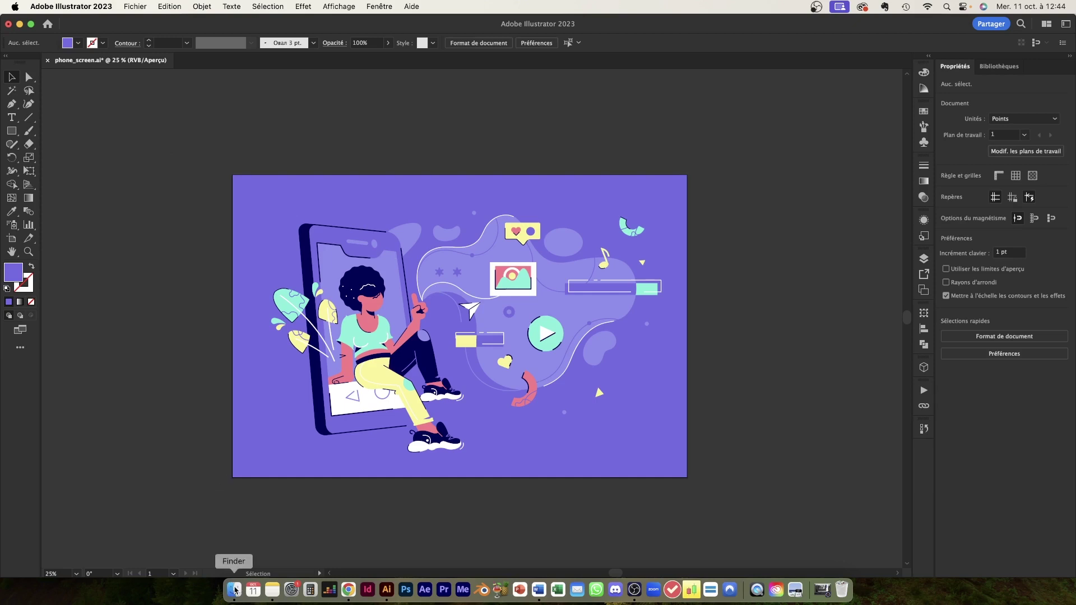
{"action": "left_click", "coordinate": [235, 589]}
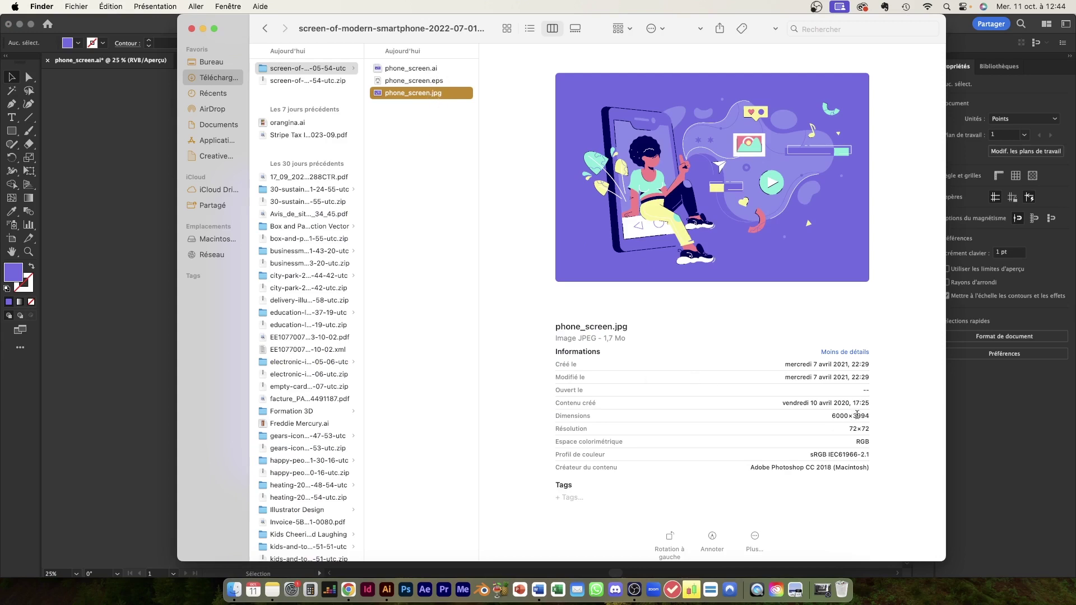
{"action": "left_click", "coordinate": [126, 178]}
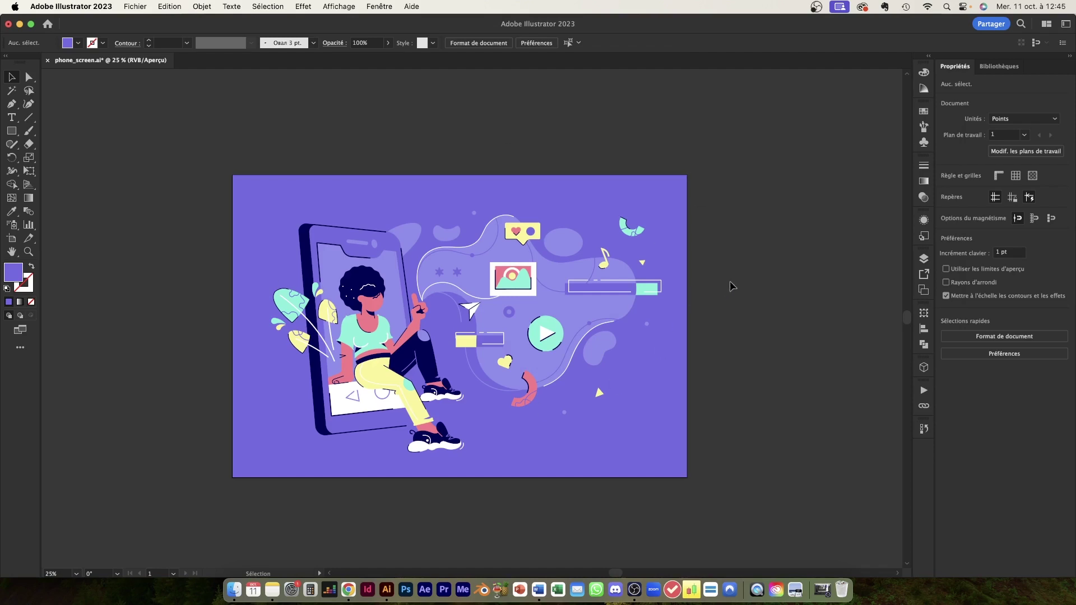
- Create the 'Sans titre - 1' document from the Web - Large 1920 × 1080 px preset
{"action": "key", "text": "a"}
{"action": "key", "text": "super+n"}
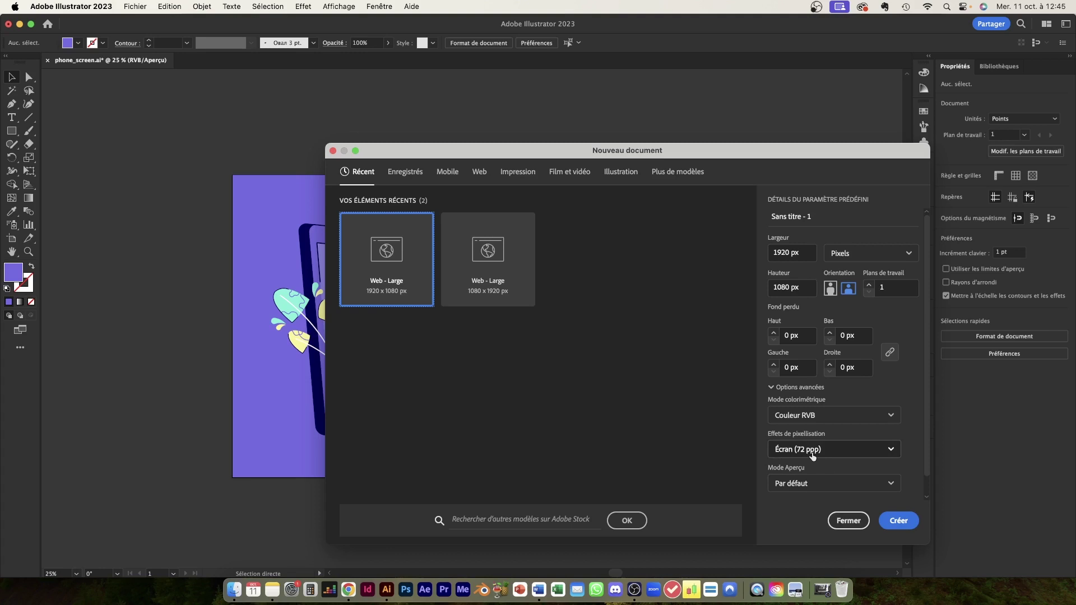
{"action": "left_click", "coordinate": [896, 521]}
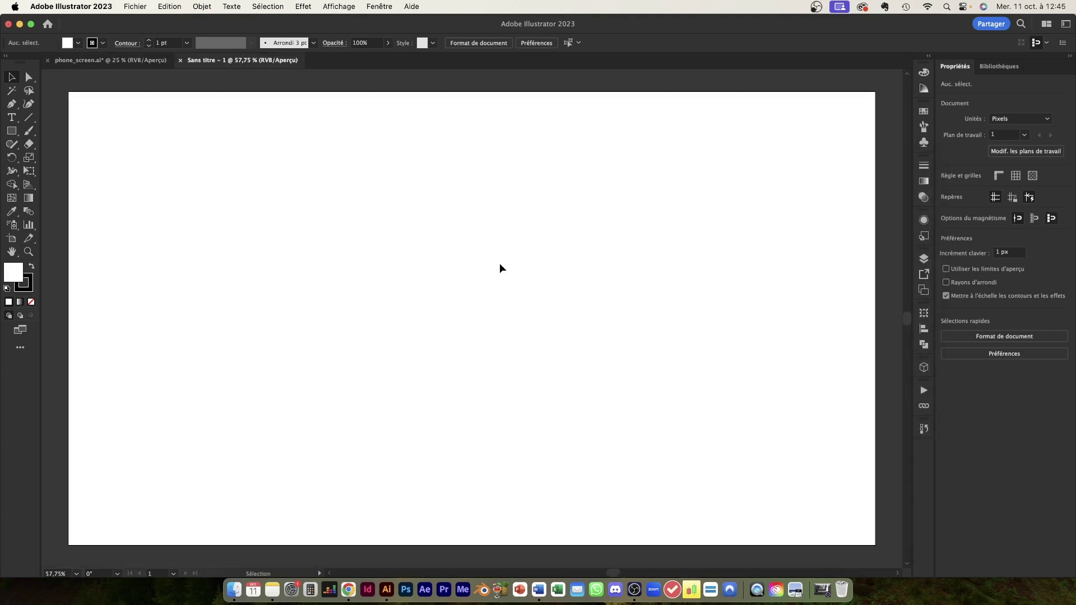
- Copy all the phone artwork from phone_screen.ai and paste it into Sans titre - 1
{"action": "left_click", "coordinate": [112, 61]}
{"action": "left_click_drag", "start_coordinate": [157, 137], "coordinate": [745, 519]}
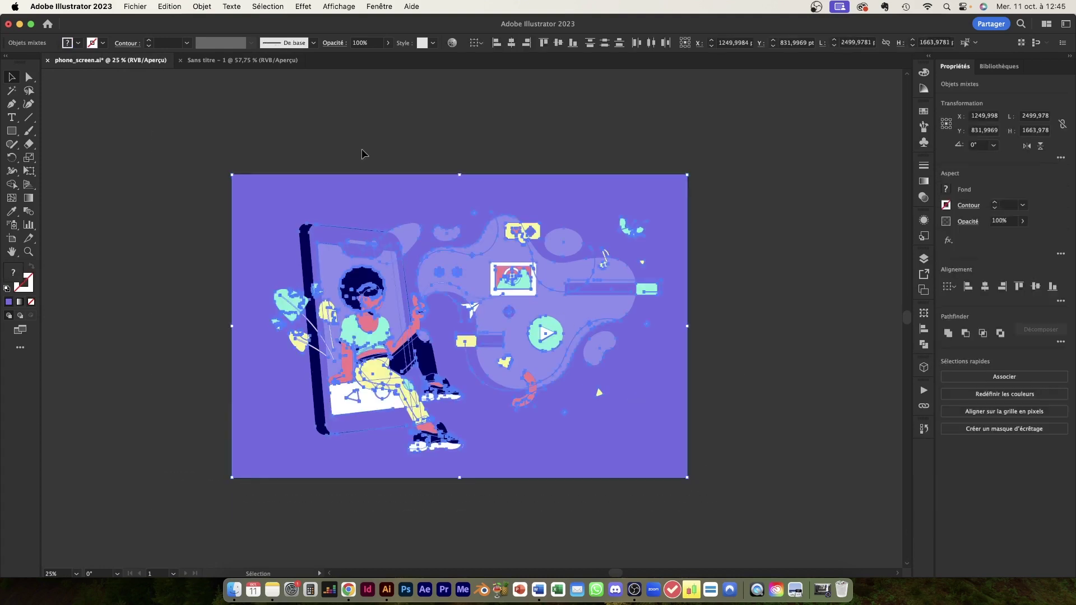
{"action": "left_click", "coordinate": [242, 62]}
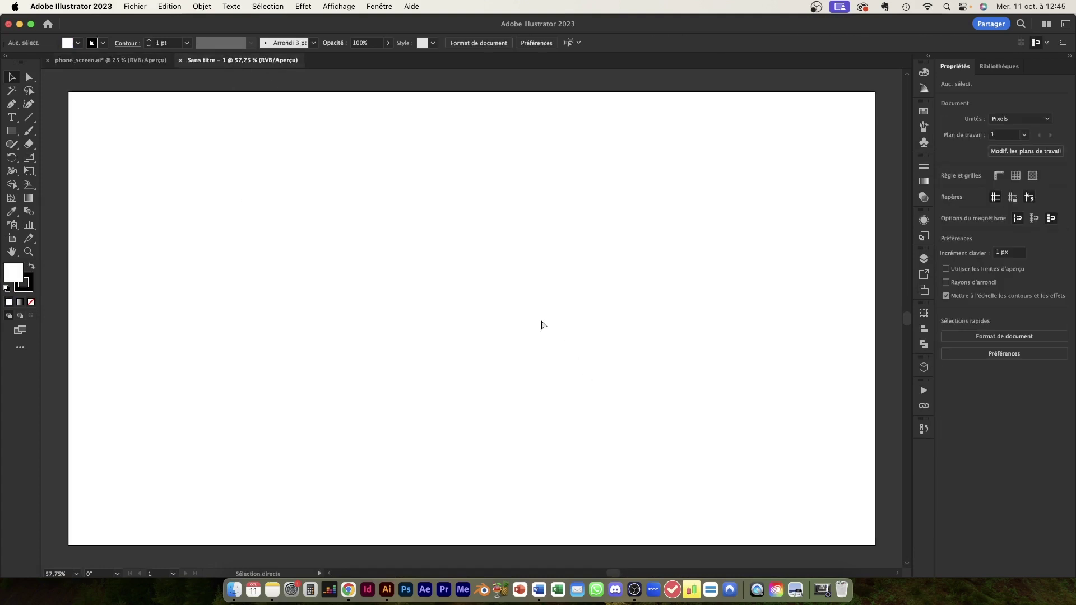
{"action": "key", "text": "super+v"}
- Scale the pasted artwork down to cover the 1920 × 1080 artboard and nudge it up slightly
{"action": "scroll", "coordinate": [541, 324], "scroll_direction": "down", "scroll_amount": 3}
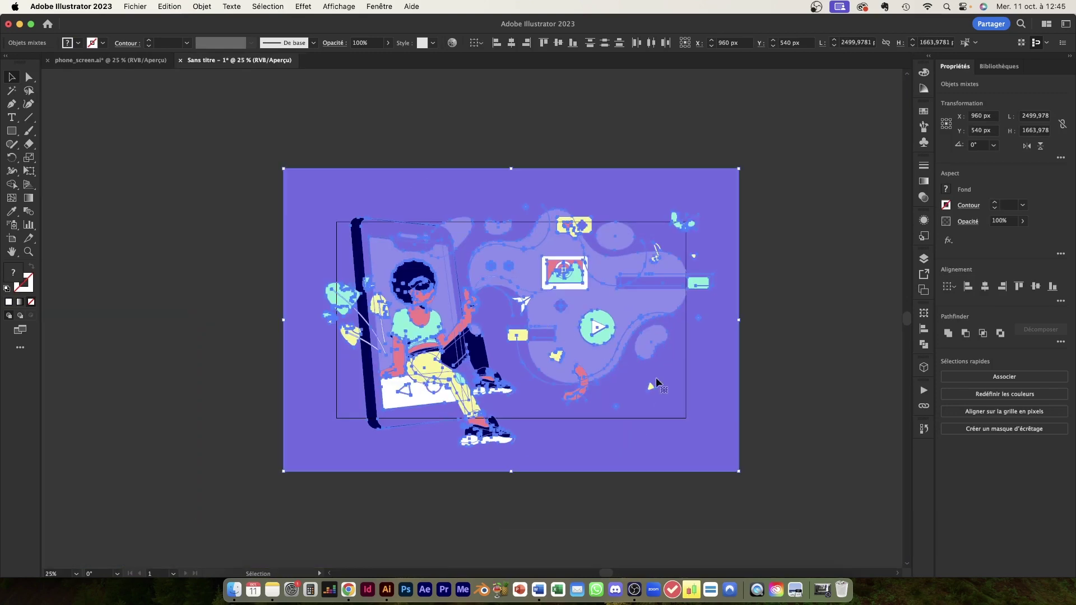
{"action": "mouse_move", "coordinate": [741, 472]}
{"action": "left_mouse_down"}
{"action": "mouse_move", "coordinate": [723, 455]}
{"action": "mouse_move", "coordinate": [738, 465]}
{"action": "mouse_move", "coordinate": [726, 439]}
{"action": "left_mouse_up"}
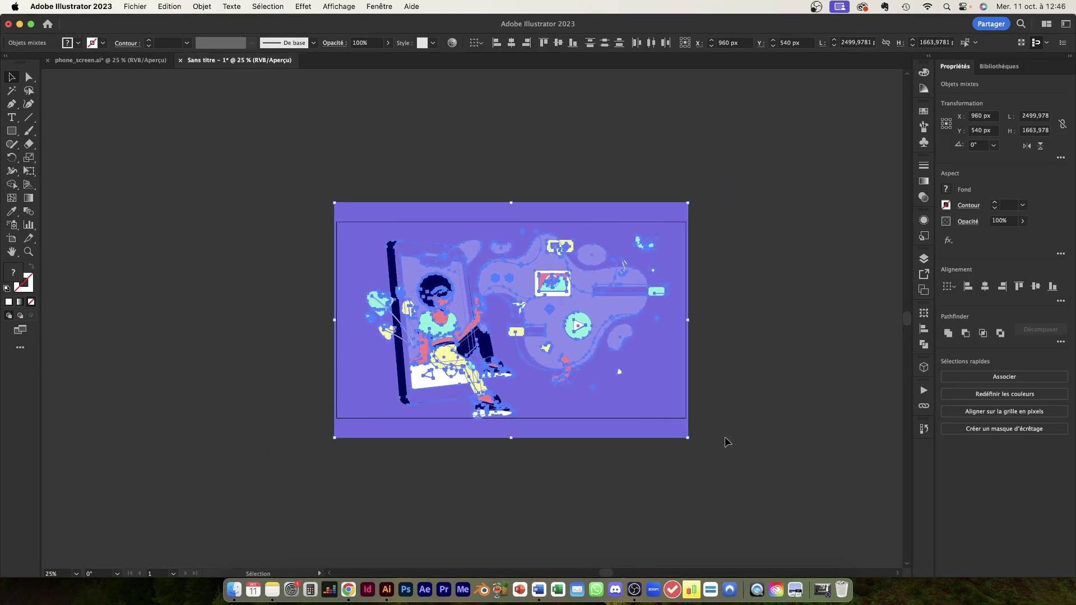
{"action": "left_click", "coordinate": [752, 360]}
{"action": "key", "text": "super+plus"}
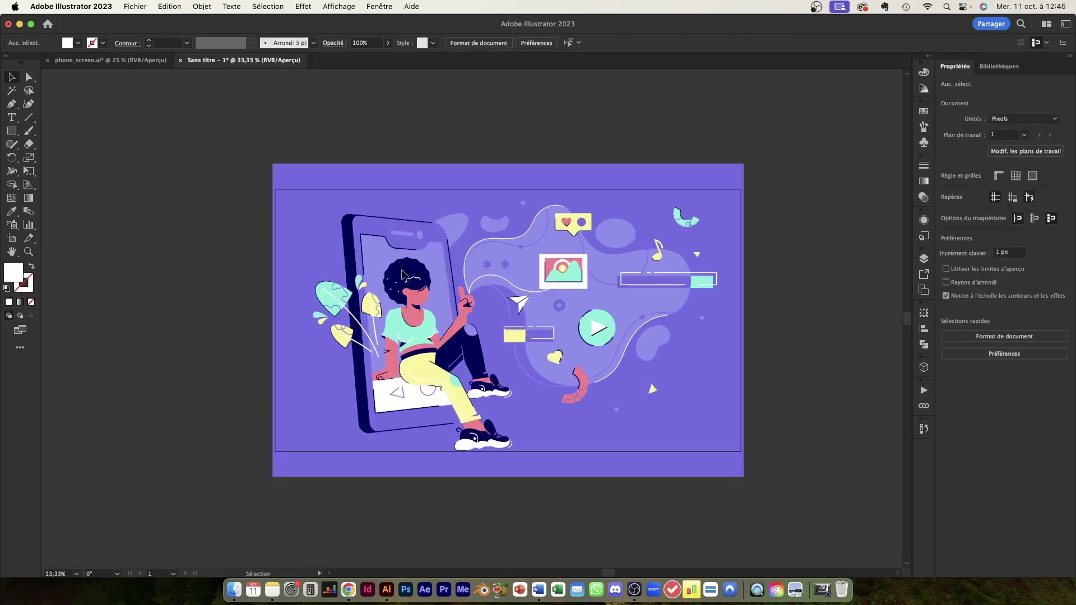
{"action": "key", "text": "super+a"}
{"action": "left_click_drag", "start_coordinate": [719, 459], "coordinate": [718, 453]}
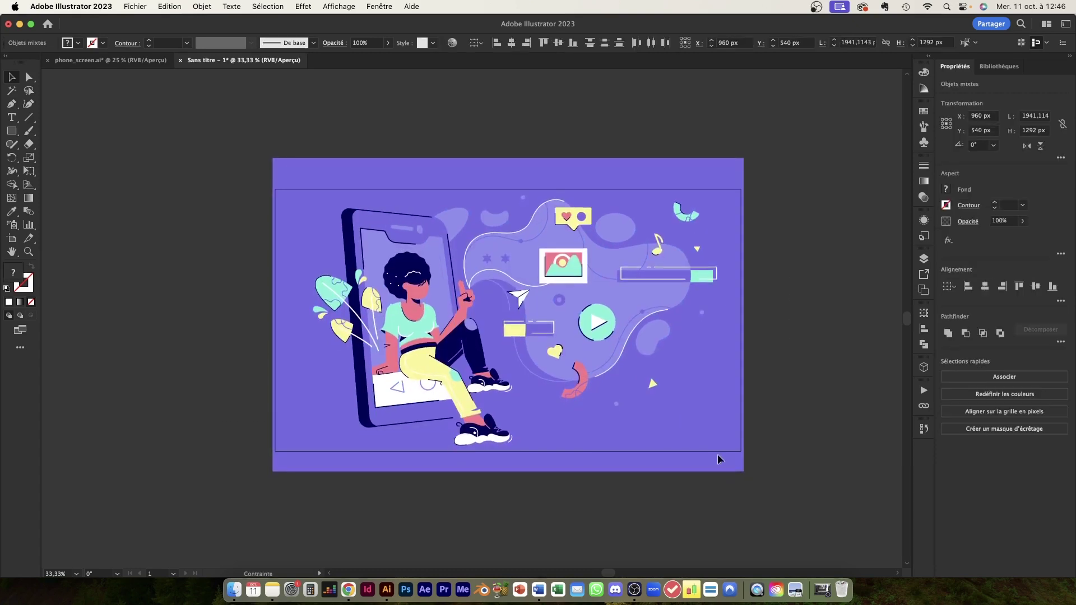
{"action": "key", "text": "shift+super+a"}
{"action": "key", "text": "super+plus"}
{"action": "key", "text": "super+minus"}
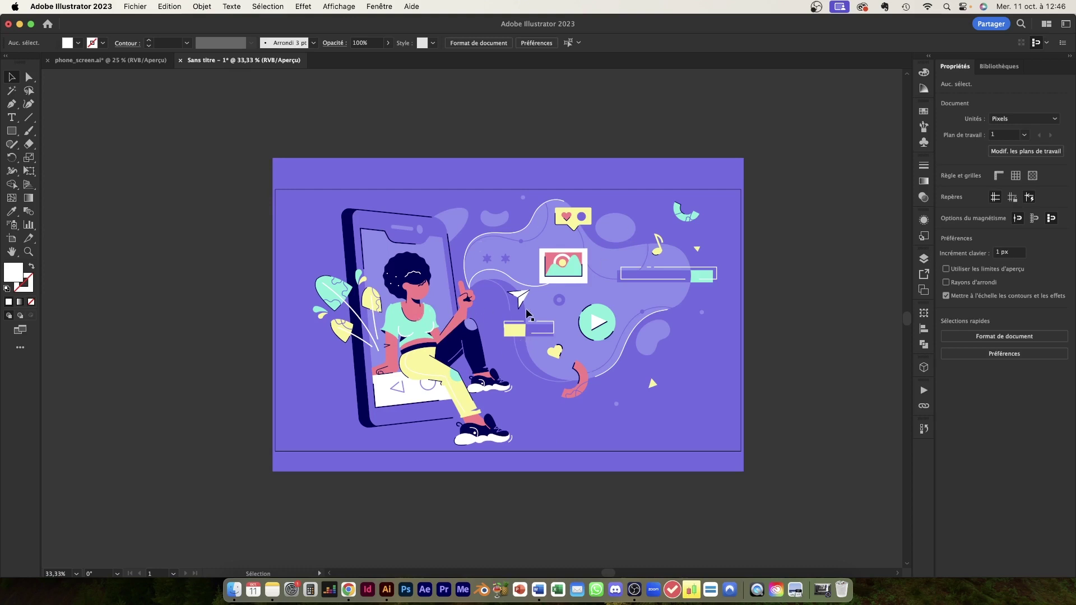
{"action": "scroll", "coordinate": [533, 312], "scroll_direction": "up", "scroll_amount": 1}
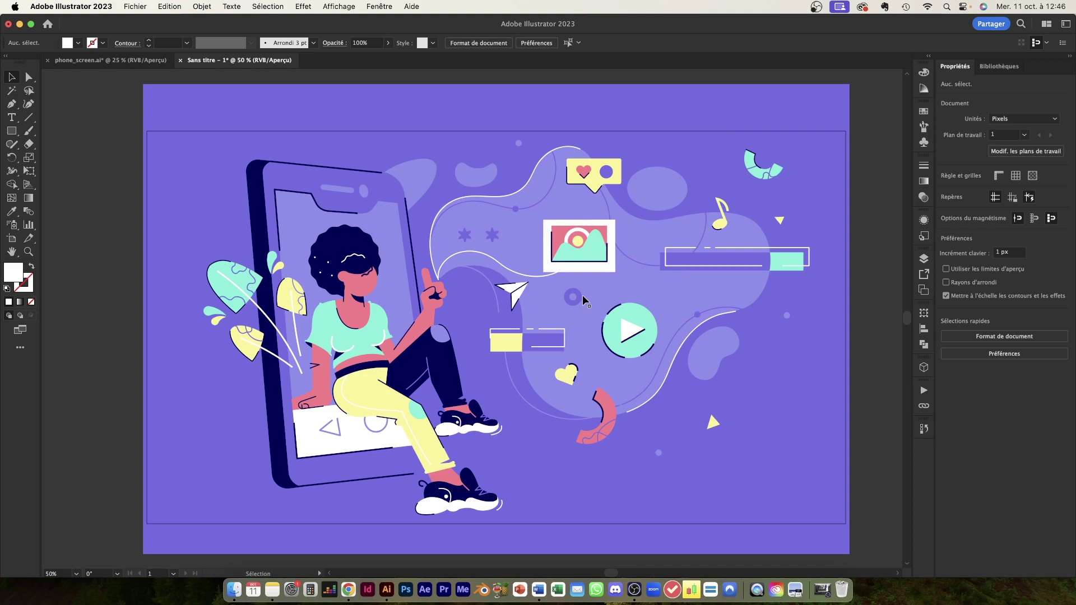
{"action": "scroll", "coordinate": [581, 295], "scroll_direction": "right", "scroll_amount": 2}
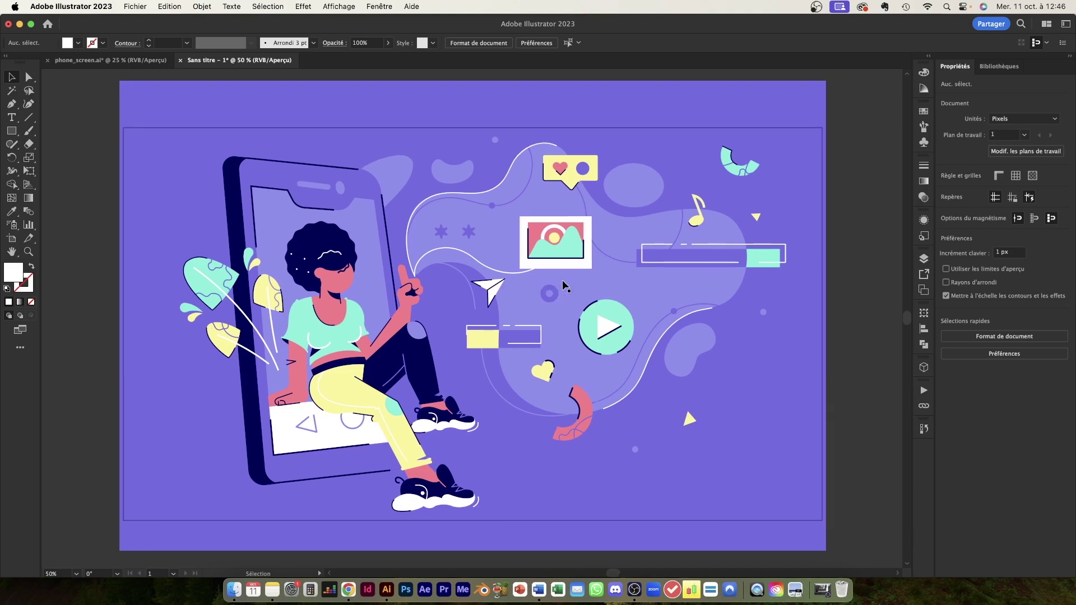
- Show the Calques panel with Calque 1 expanded and zoom in on the illustration
{"action": "left_click", "coordinate": [924, 261]}
{"action": "scroll", "coordinate": [676, 202], "scroll_direction": "right", "scroll_amount": 2}
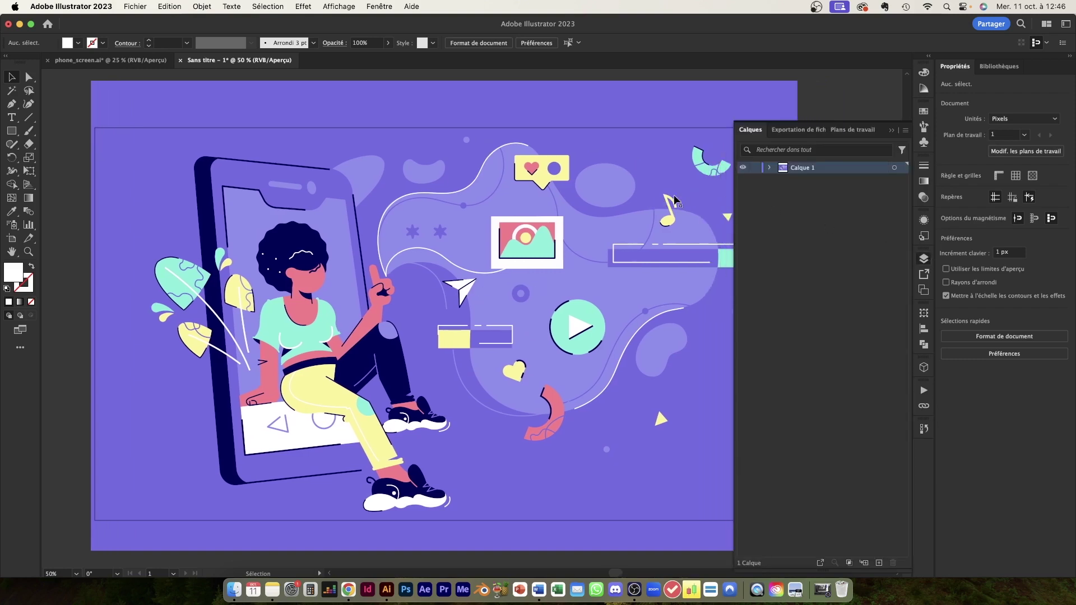
{"action": "left_click", "coordinate": [770, 168]}
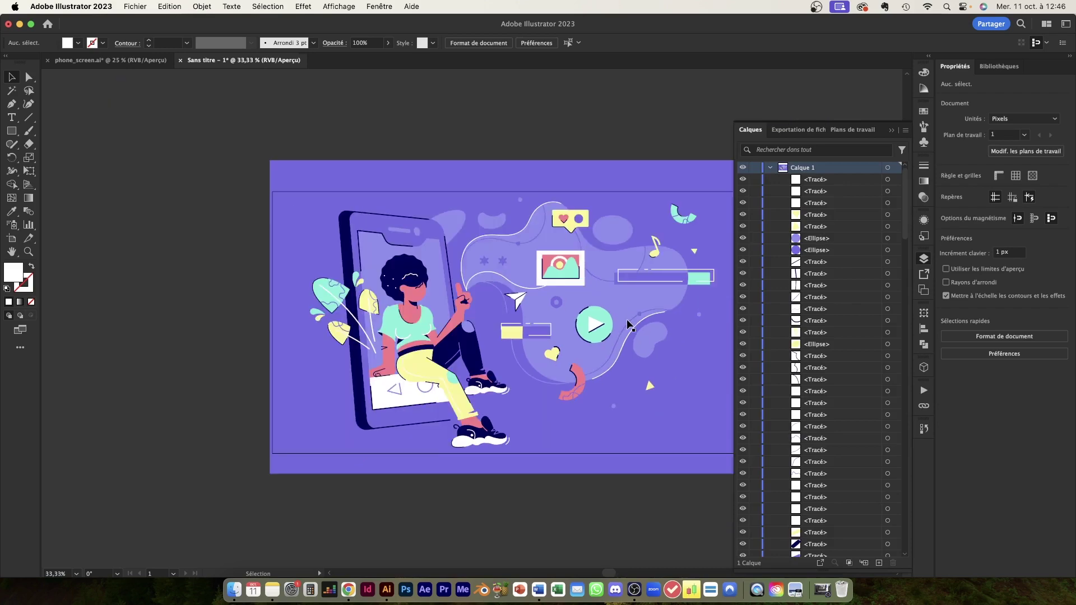
{"action": "key", "text": "super+1"}
- Try selecting individual pieces of the paper plane to find its parts
{"action": "left_click", "coordinate": [506, 307]}
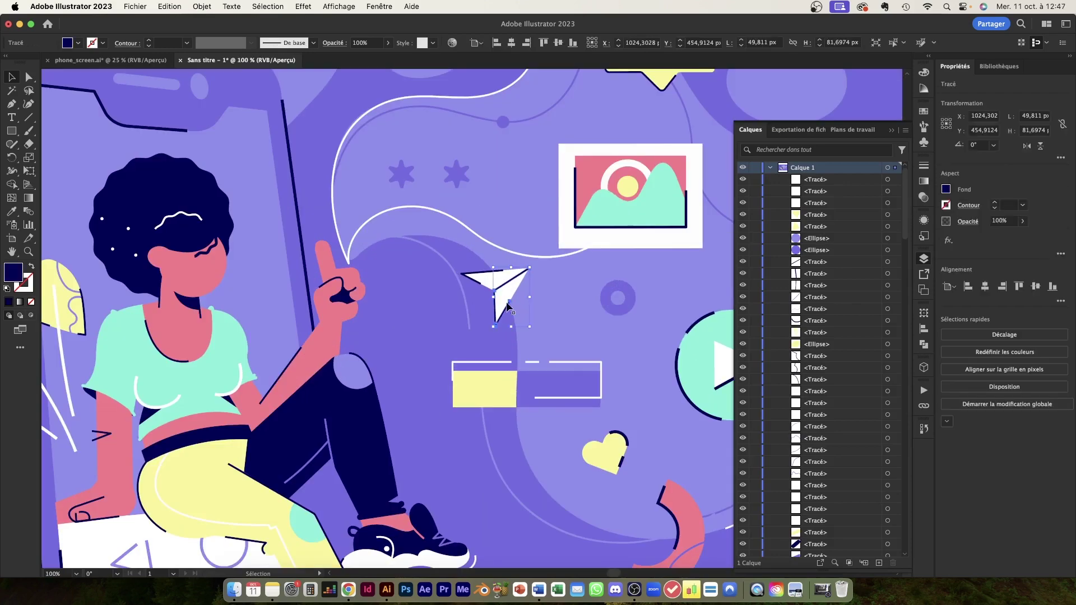
{"action": "left_click", "coordinate": [483, 279]}
{"action": "left_click", "coordinate": [505, 290]}
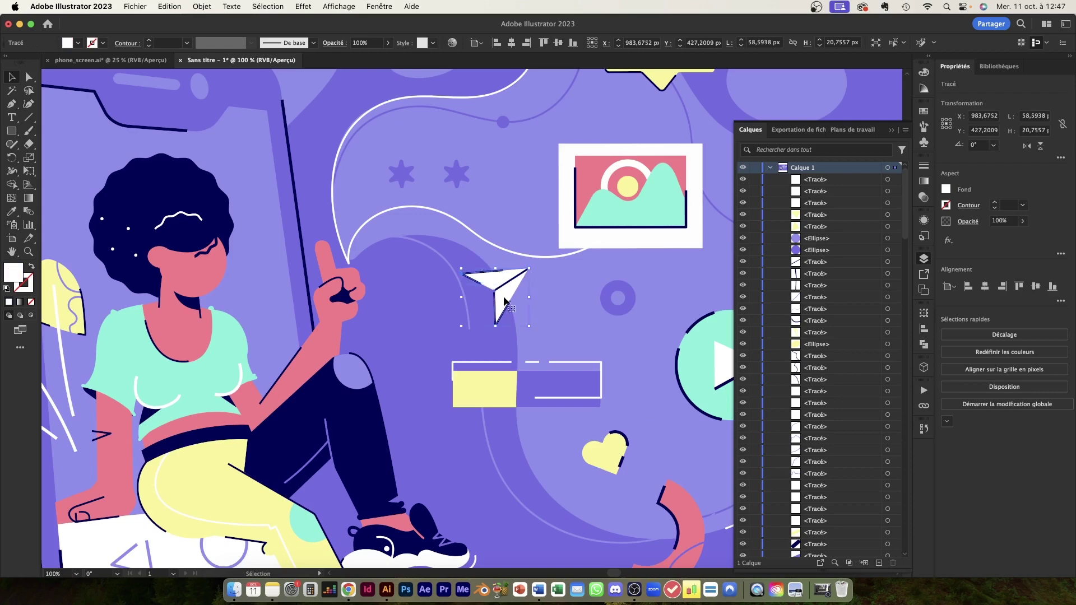
{"action": "scroll", "coordinate": [507, 283], "scroll_direction": "up", "scroll_amount": 1}
{"action": "scroll", "coordinate": [509, 280], "scroll_direction": "up", "scroll_amount": 1}
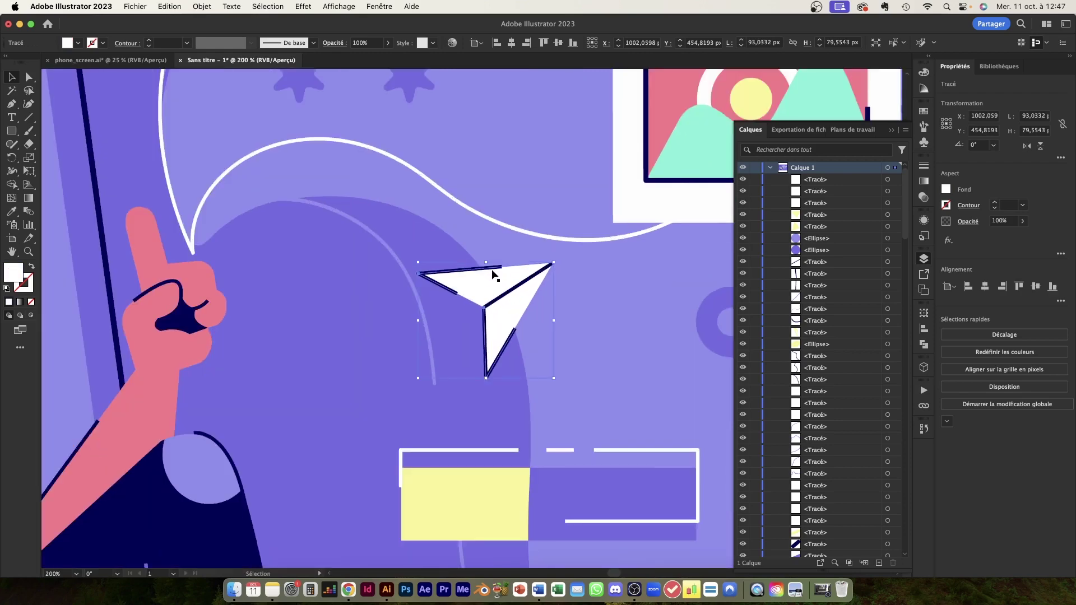
{"action": "left_click", "coordinate": [497, 310]}
{"action": "scroll", "coordinate": [491, 317], "scroll_direction": "down", "scroll_amount": 2}
{"action": "scroll", "coordinate": [489, 317], "scroll_direction": "down", "scroll_amount": 1}
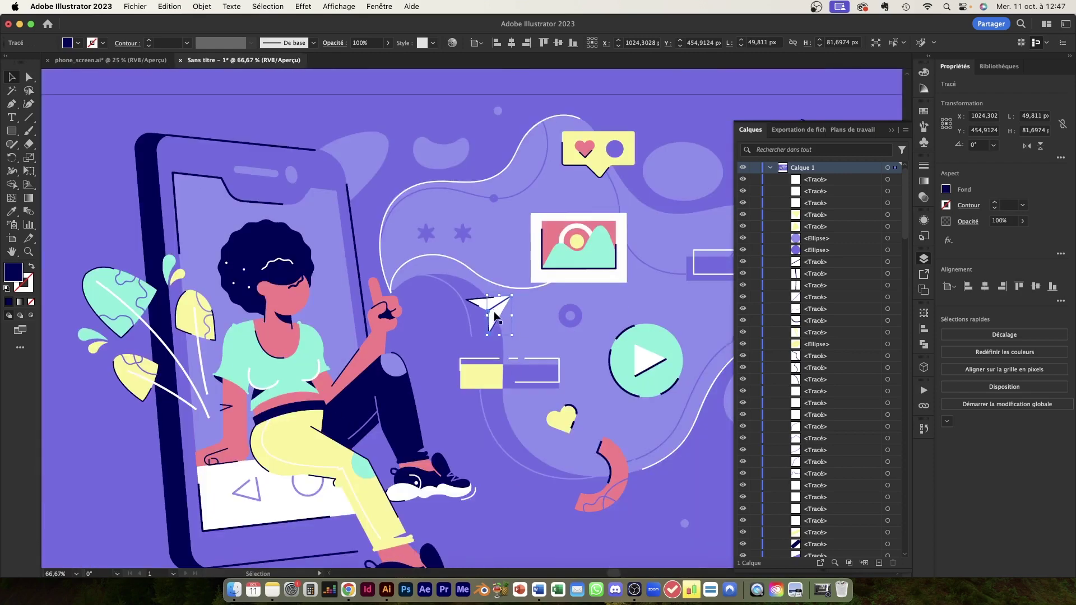
{"action": "scroll", "coordinate": [496, 312], "scroll_direction": "up", "scroll_amount": 4}
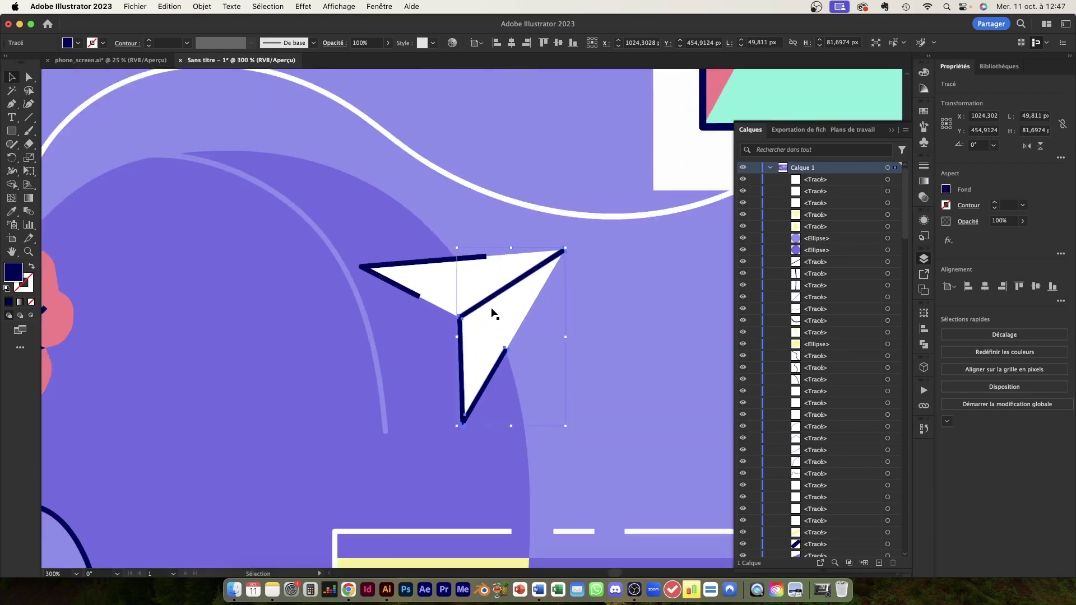
- Select the plane's outline pieces and white fill together and group them
{"action": "left_click", "coordinate": [500, 311], "text": "shift"}
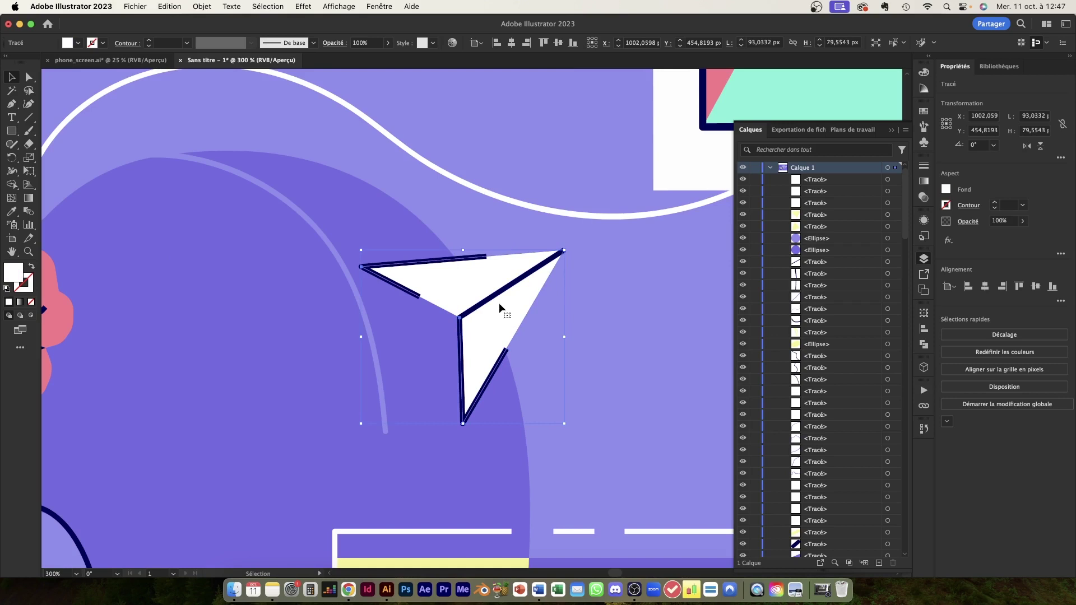
{"action": "left_click", "coordinate": [421, 227]}
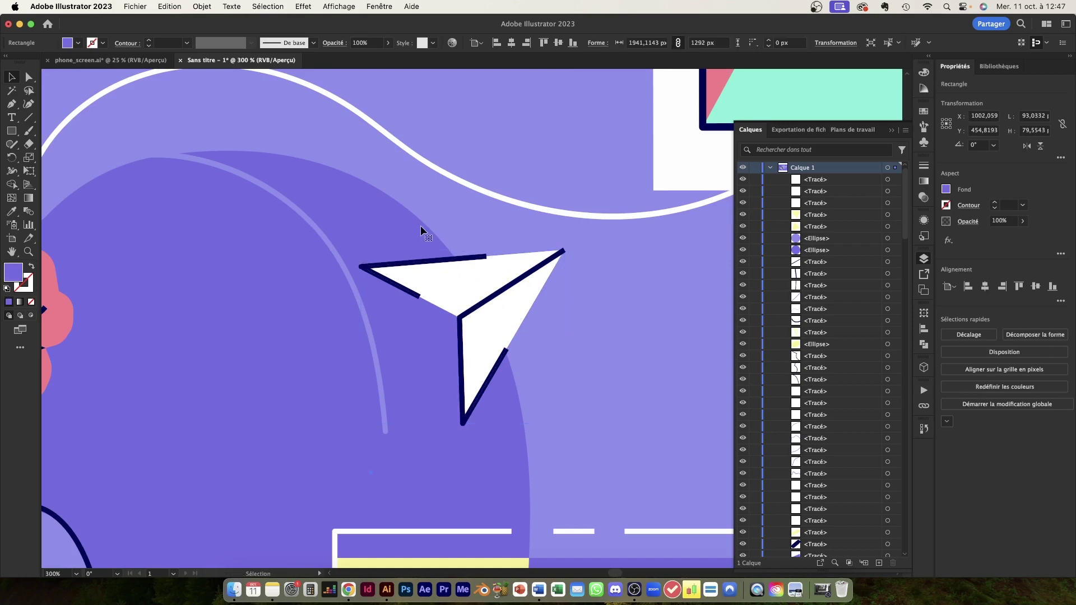
{"action": "left_click", "coordinate": [418, 264]}
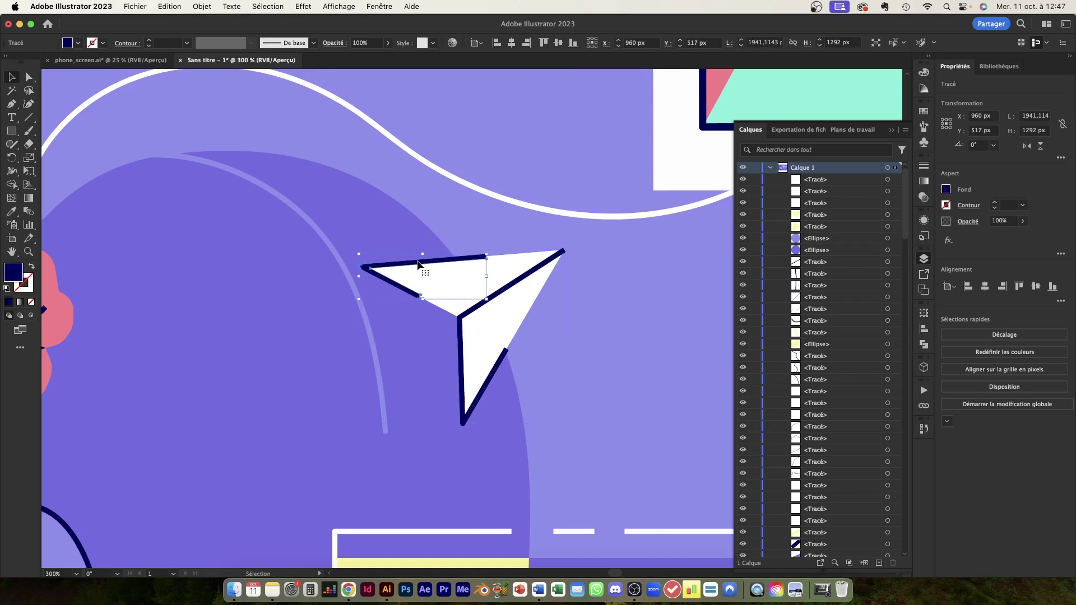
{"action": "left_click", "coordinate": [466, 316], "text": "shift"}
{"action": "left_click", "coordinate": [503, 312], "text": "shift"}
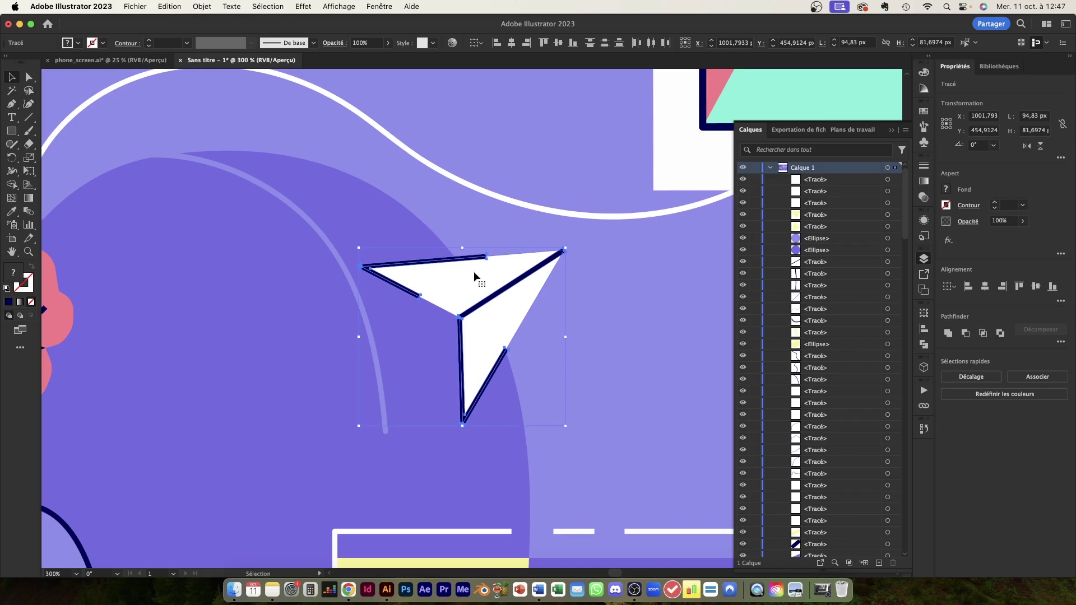
{"action": "key", "text": "a"}
{"action": "key", "text": "v"}
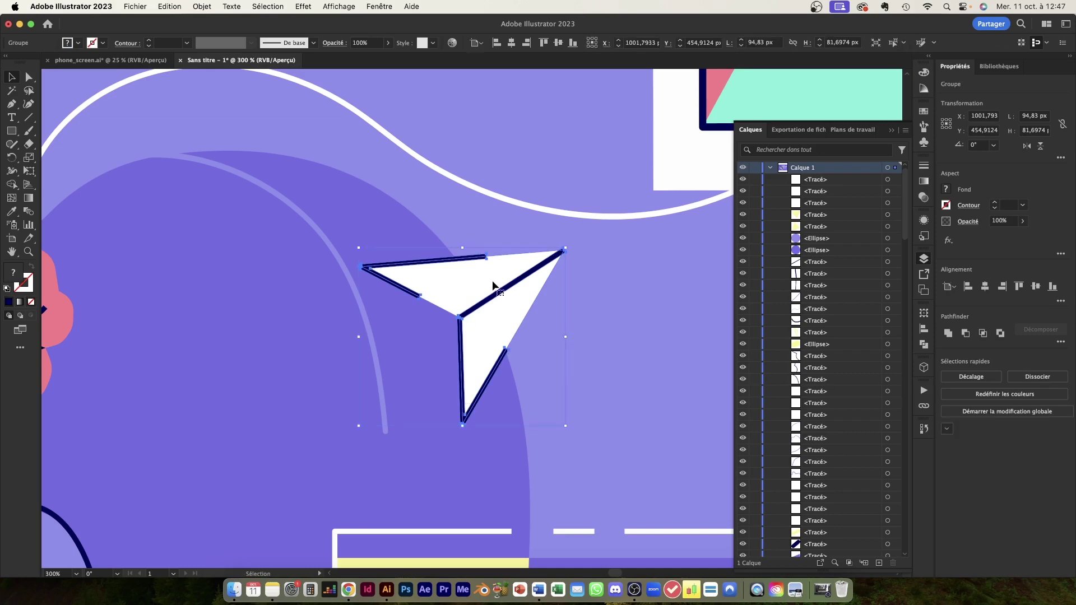
- Toggle the paper-plane group's visibility on and off to check it
{"action": "scroll", "coordinate": [834, 258], "scroll_direction": "down", "scroll_amount": 5}
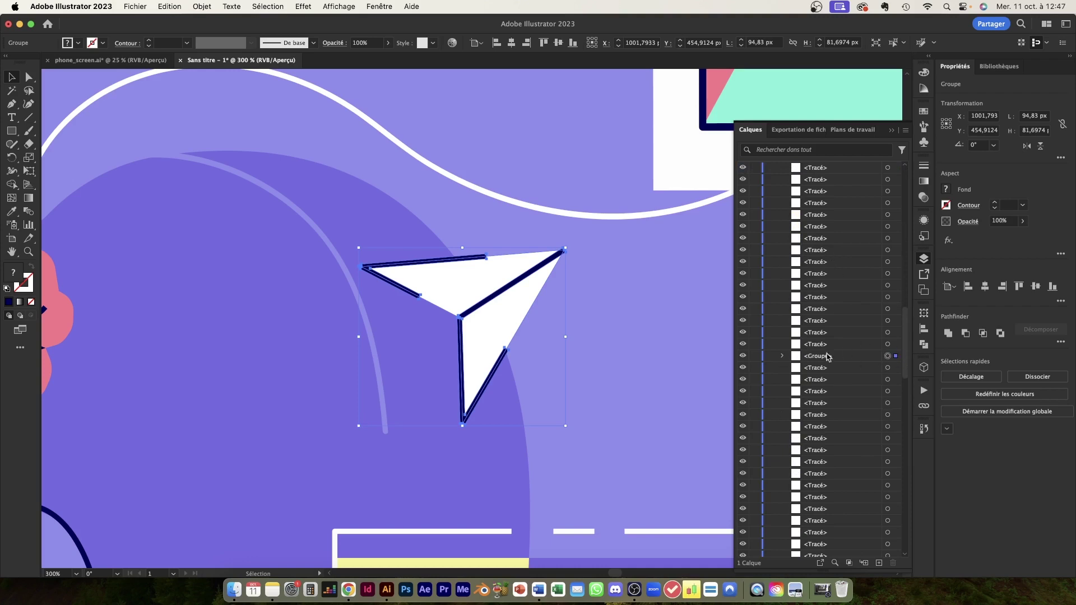
{"action": "left_click", "coordinate": [742, 356]}
{"action": "left_click", "coordinate": [743, 356]}
{"action": "left_click", "coordinate": [742, 357]}
{"action": "left_click", "coordinate": [743, 356]}
{"action": "left_click", "coordinate": [743, 356]}
{"action": "left_click", "coordinate": [742, 356]}
{"action": "left_click", "coordinate": [743, 356]}
{"action": "left_click", "coordinate": [742, 357]}
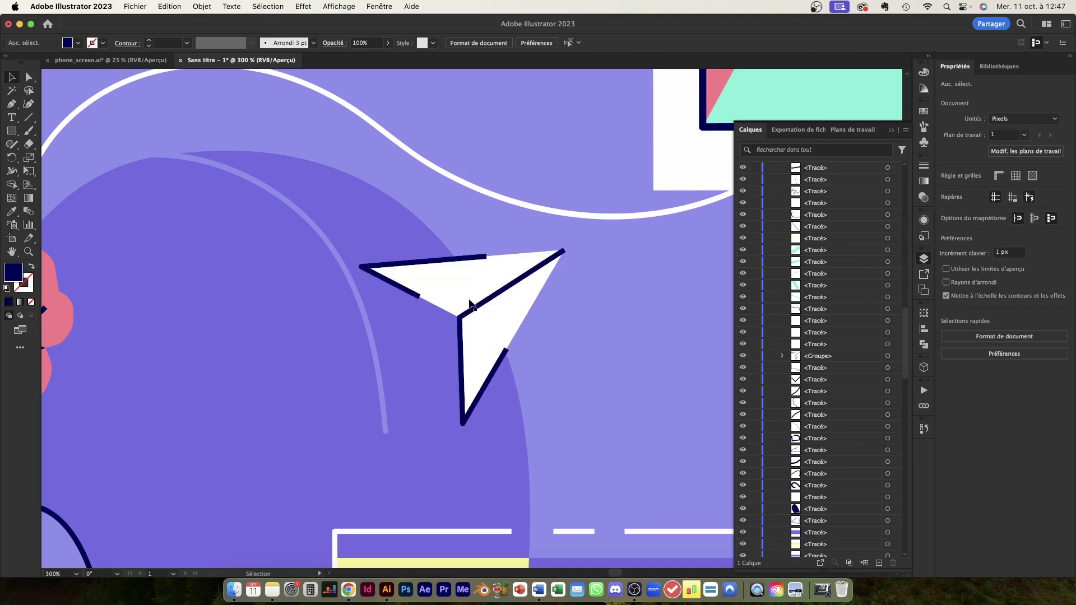
- Scroll through Calque 1's layer list to review the illustration's groups
{"action": "scroll", "coordinate": [475, 305], "scroll_direction": "down", "scroll_amount": 6}
{"action": "scroll", "coordinate": [476, 306], "scroll_direction": "down", "scroll_amount": 1}
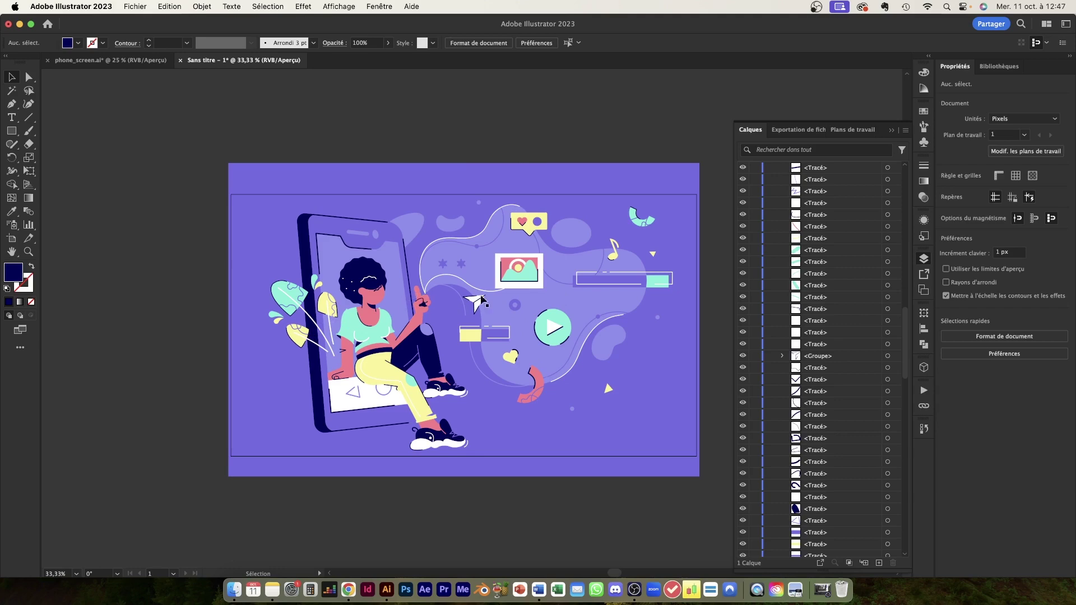
{"action": "scroll", "coordinate": [527, 288], "scroll_direction": "up", "scroll_amount": 2}
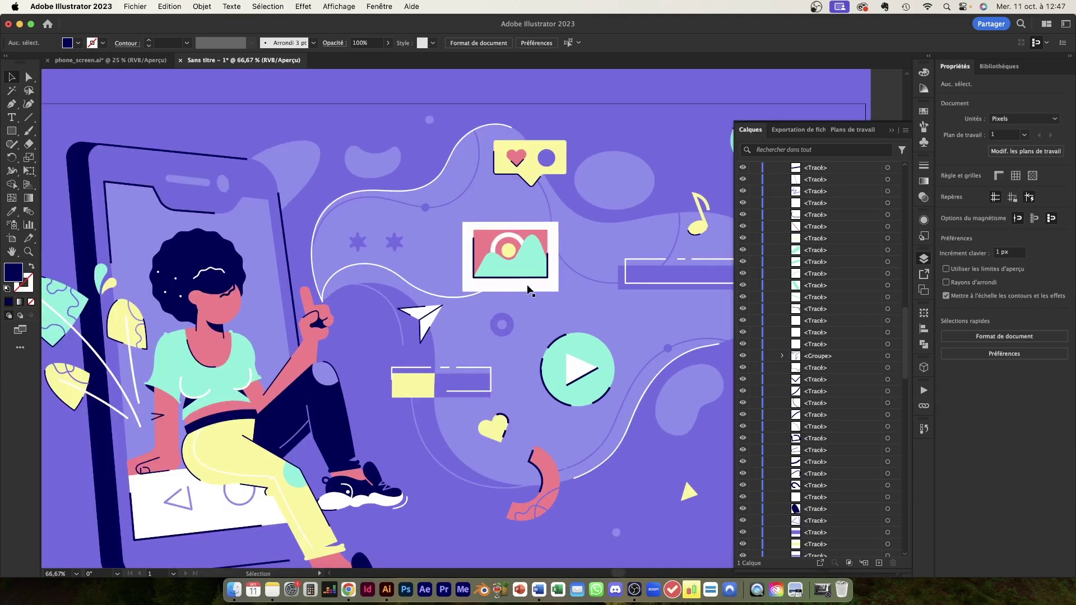
{"action": "scroll", "coordinate": [527, 289], "scroll_direction": "down", "scroll_amount": 1}
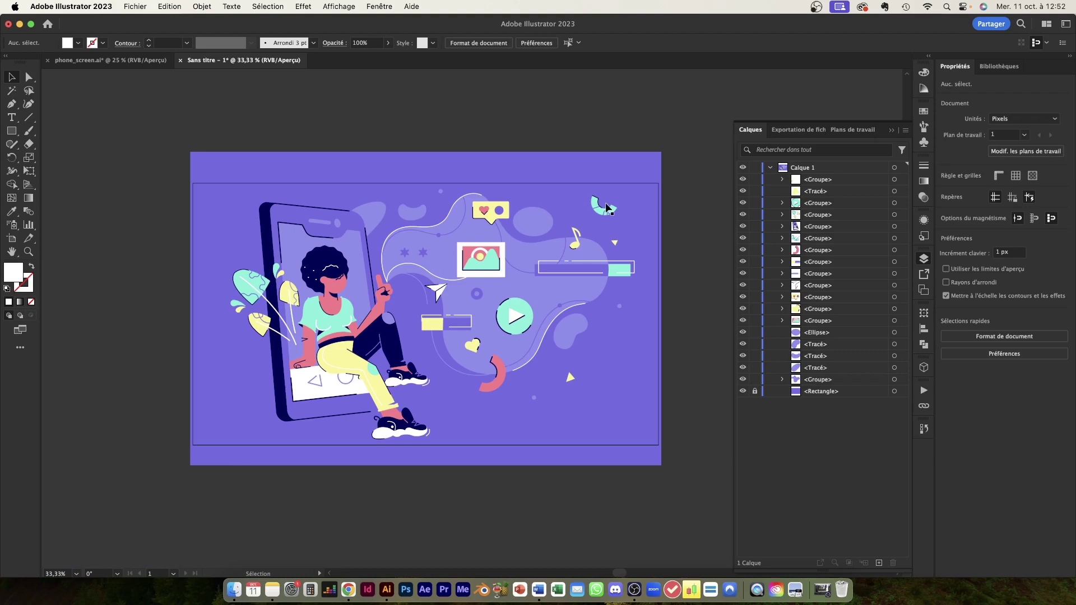
{"action": "left_click", "coordinate": [477, 256]}
{"action": "left_click", "coordinate": [407, 254]}
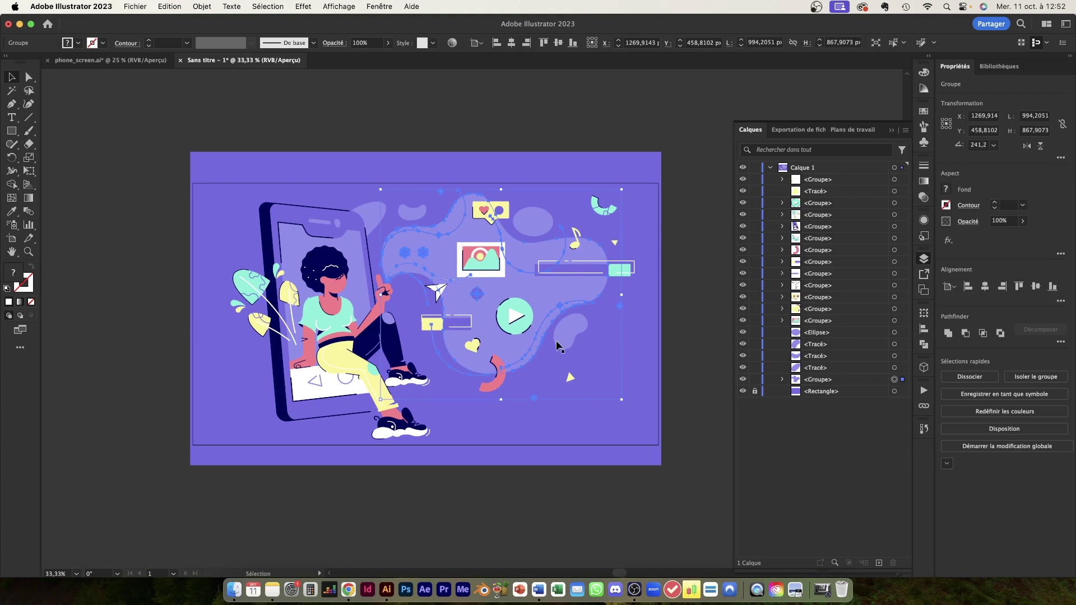
{"action": "scroll", "coordinate": [527, 261], "scroll_direction": "up", "scroll_amount": 2}
{"action": "left_click", "coordinate": [596, 277]}
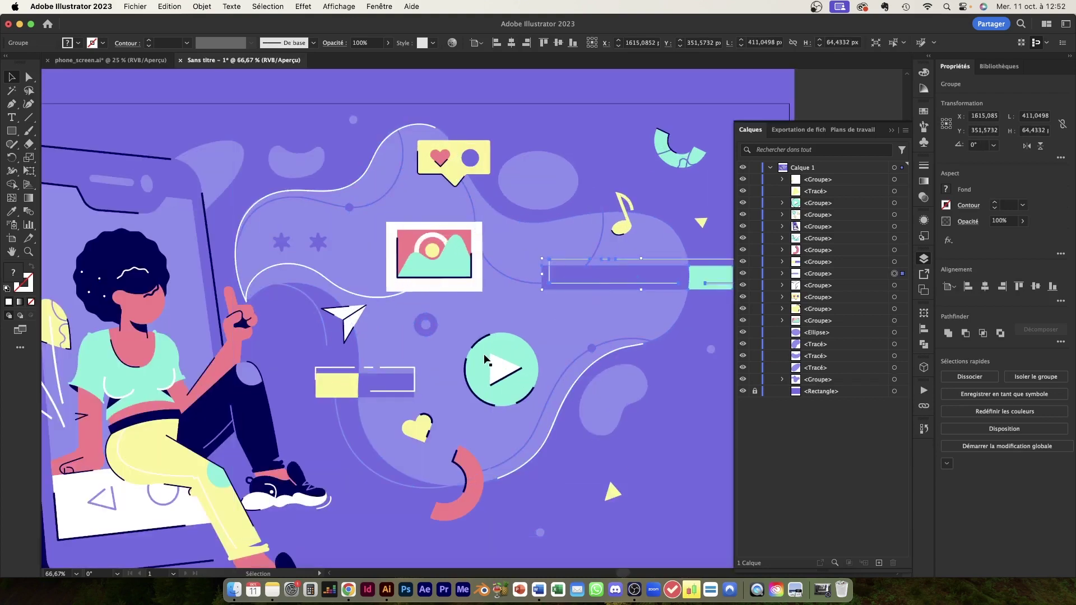
{"action": "left_click", "coordinate": [437, 246]}
{"action": "left_click", "coordinate": [462, 161]}
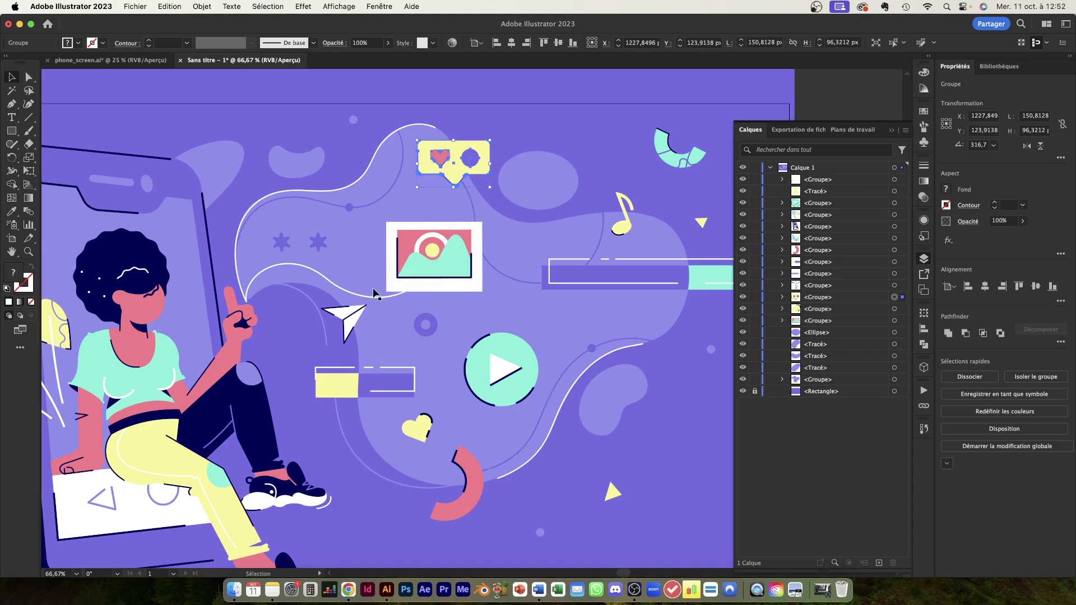
{"action": "scroll", "coordinate": [374, 293], "scroll_direction": "left", "scroll_amount": 10}
{"action": "scroll", "coordinate": [367, 285], "scroll_direction": "down", "scroll_amount": 3}
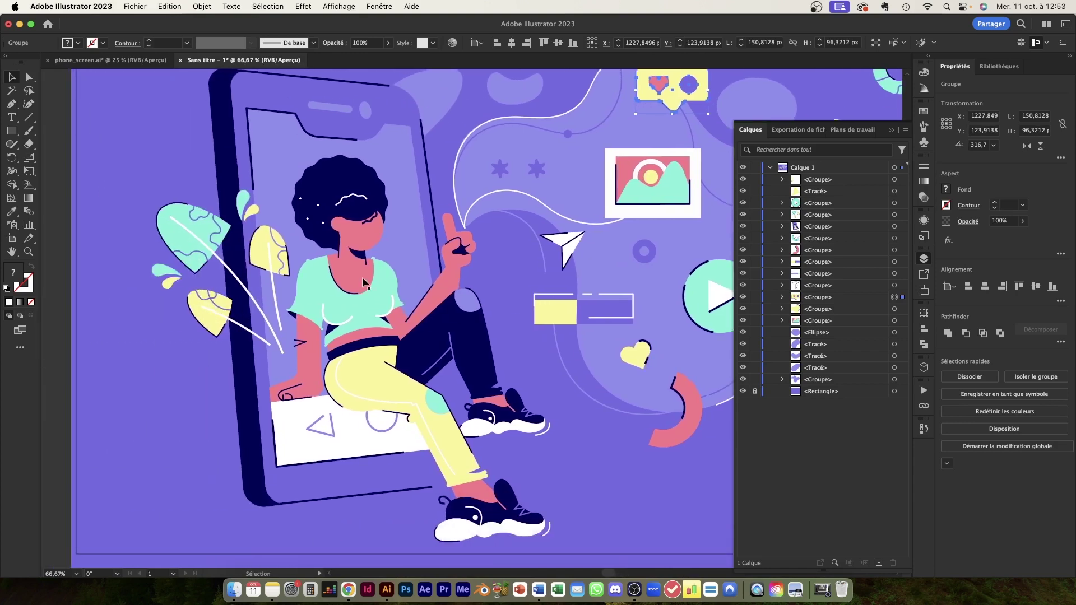
{"action": "left_click", "coordinate": [367, 292]}
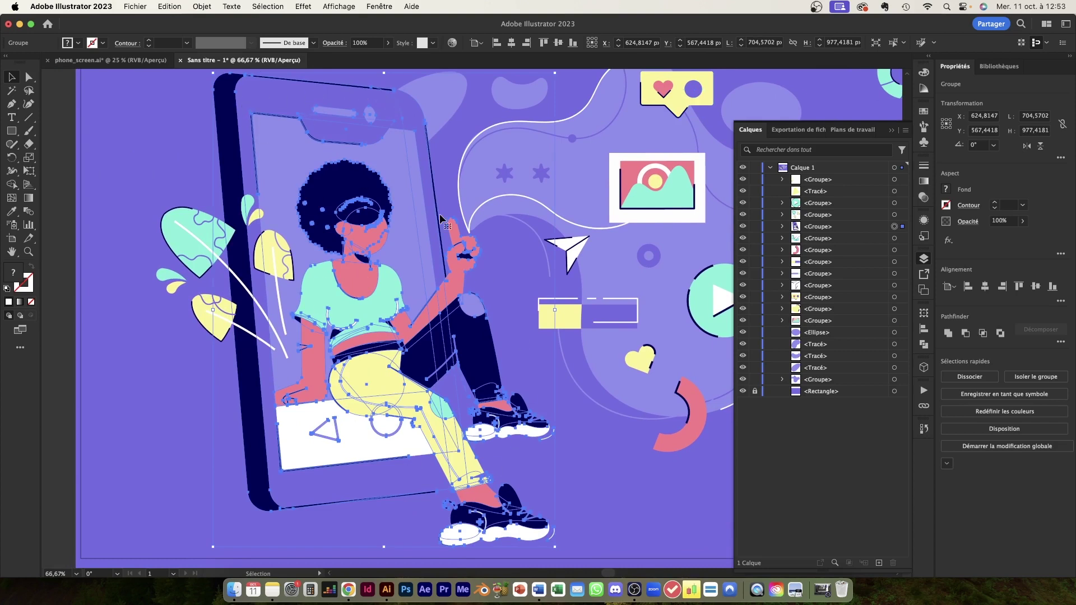
{"action": "left_click", "coordinate": [182, 240]}
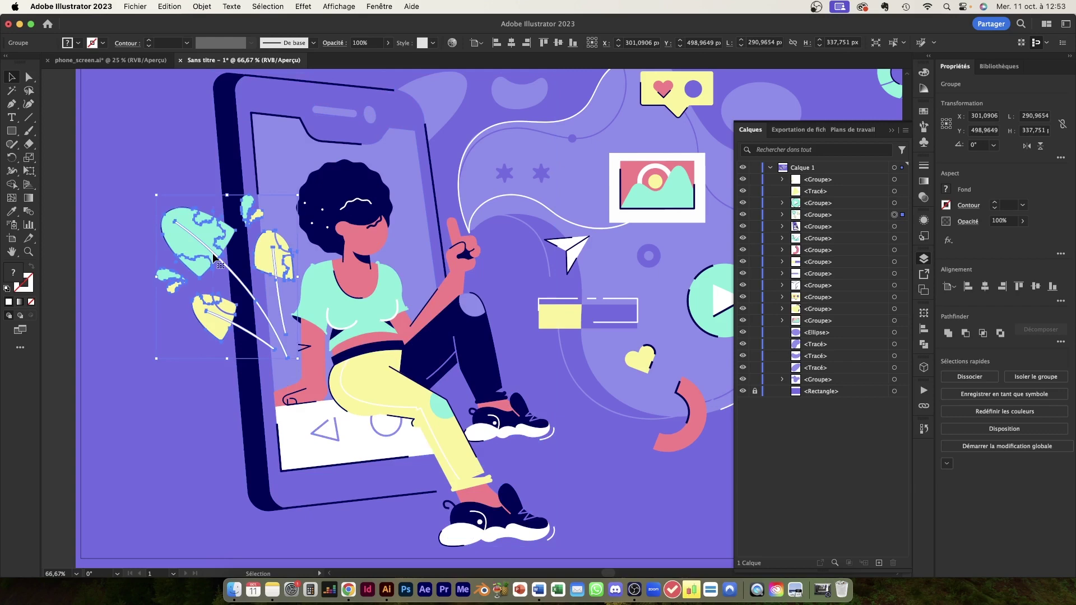
{"action": "scroll", "coordinate": [214, 259], "scroll_direction": "down", "scroll_amount": 1}
{"action": "scroll", "coordinate": [561, 319], "scroll_direction": "right", "scroll_amount": 3}
{"action": "scroll", "coordinate": [560, 320], "scroll_direction": "up", "scroll_amount": 1}
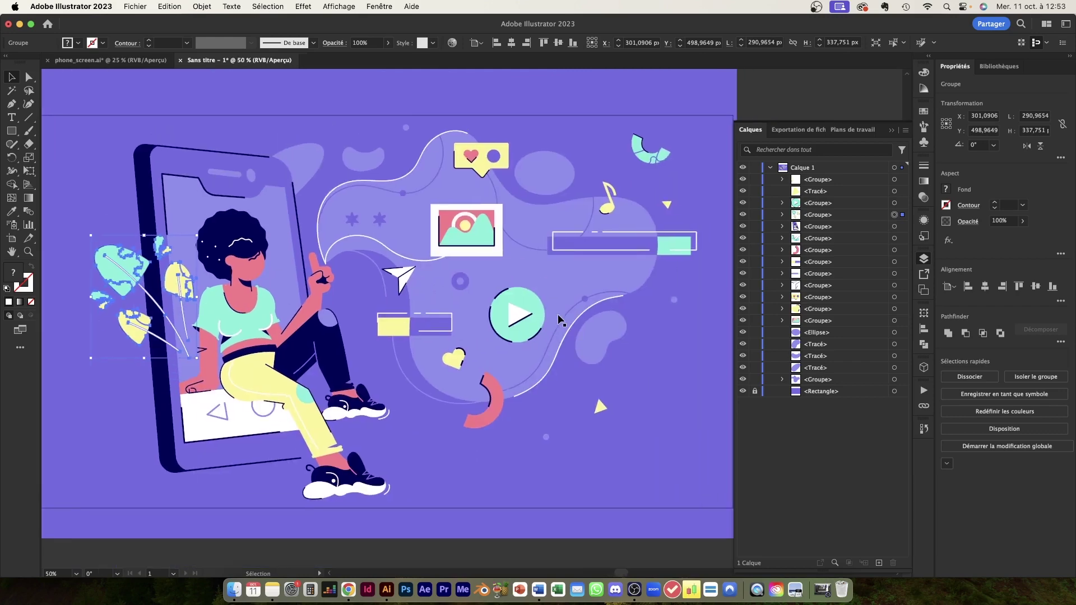
{"action": "scroll", "coordinate": [560, 319], "scroll_direction": "down", "scroll_amount": 1}
{"action": "scroll", "coordinate": [560, 319], "scroll_direction": "left", "scroll_amount": 2}
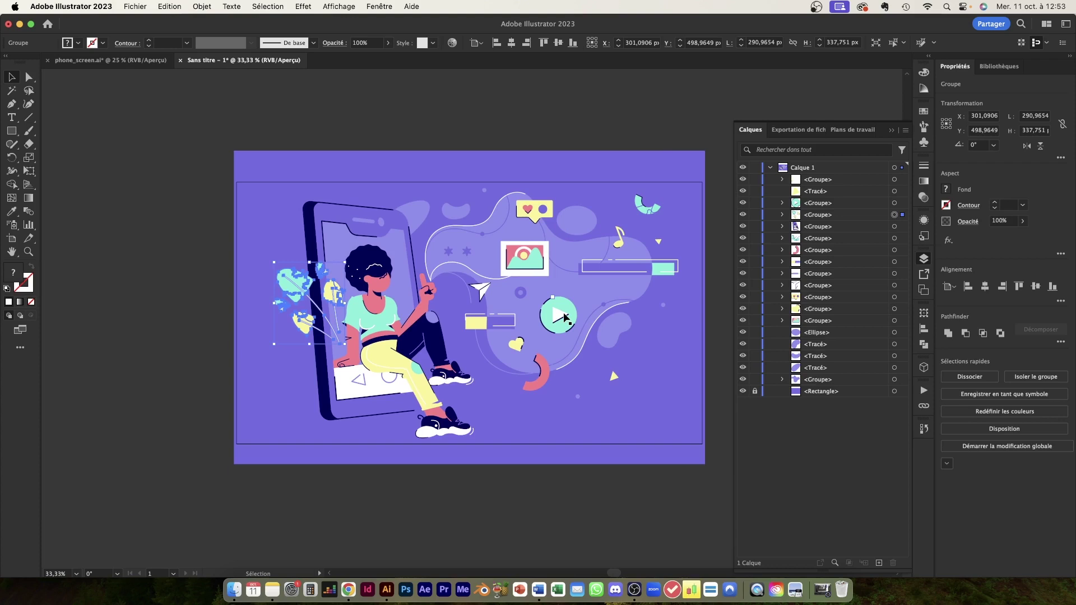
{"action": "scroll", "coordinate": [559, 317], "scroll_direction": "up", "scroll_amount": 2}
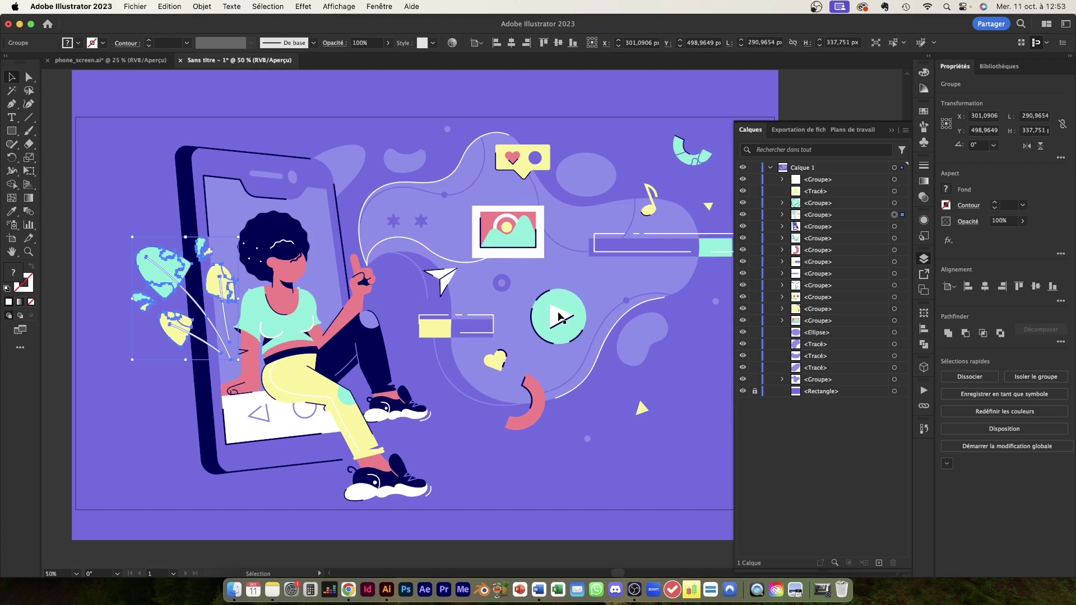
{"action": "scroll", "coordinate": [558, 316], "scroll_direction": "right", "scroll_amount": 3}
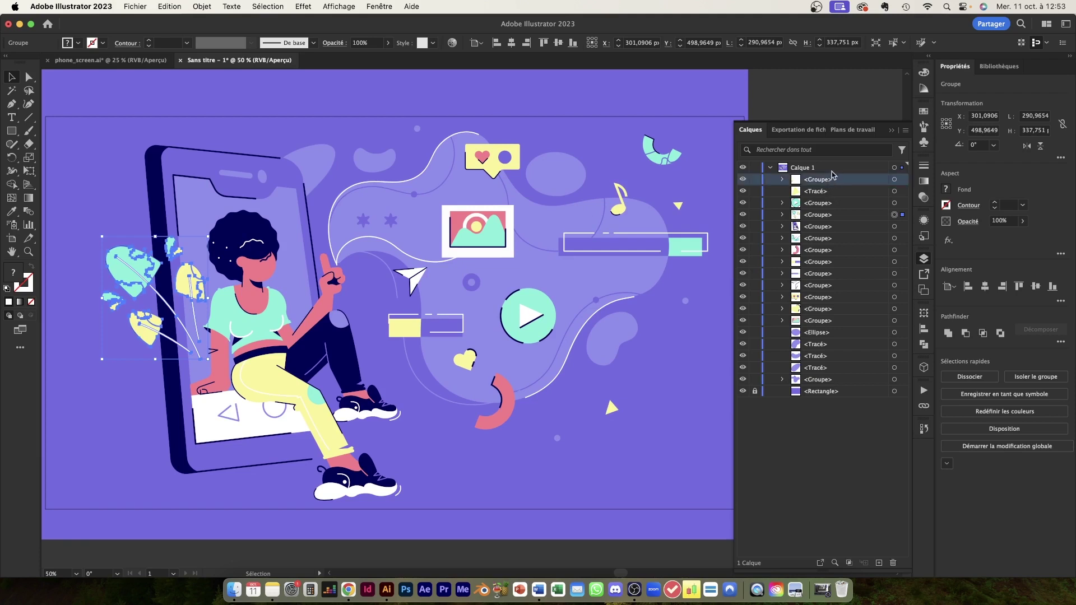
{"action": "left_click", "coordinate": [906, 131]}
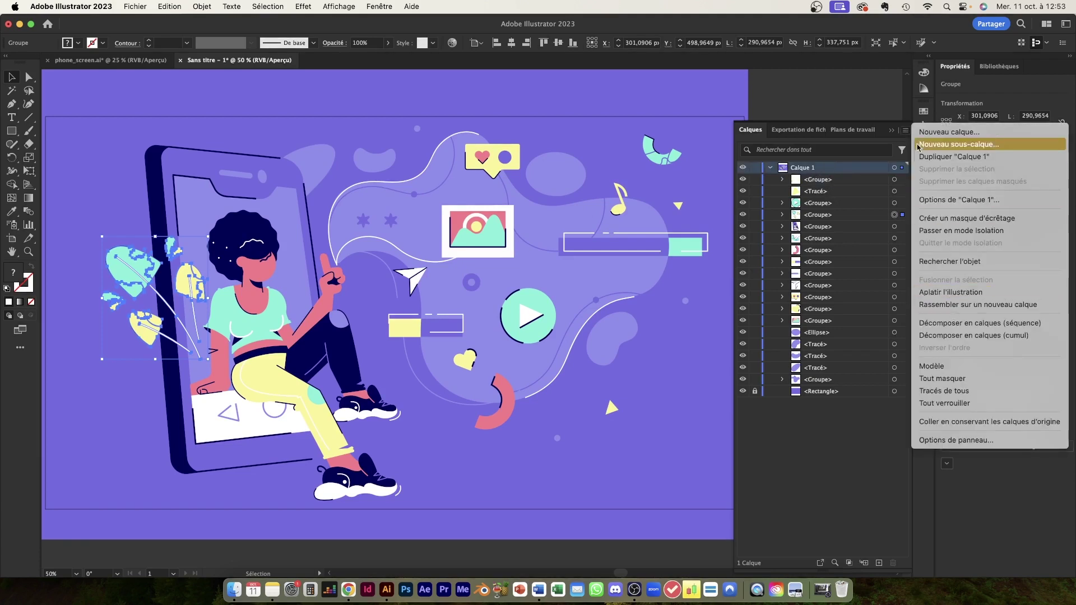
- Release Calque 1's groups into sublayers using Décomposer en calques (séquence)
{"action": "left_click", "coordinate": [973, 327]}
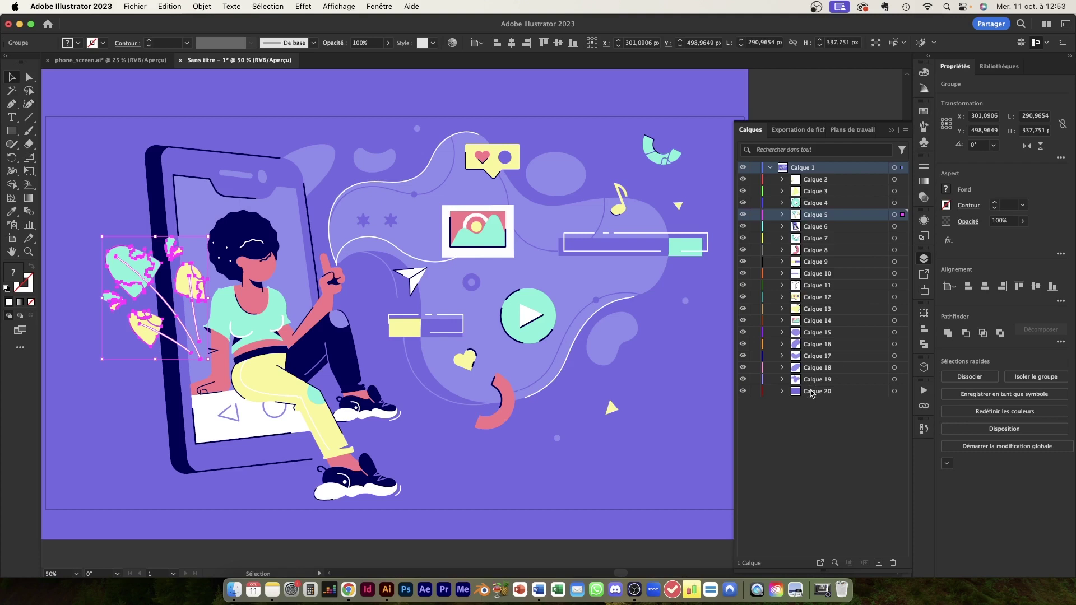
- Move Calque 2 through Calque 20 to top level and delete the empty Calque 1
{"action": "left_click", "coordinate": [811, 391]}
{"action": "left_click", "coordinate": [807, 178], "text": "shift"}
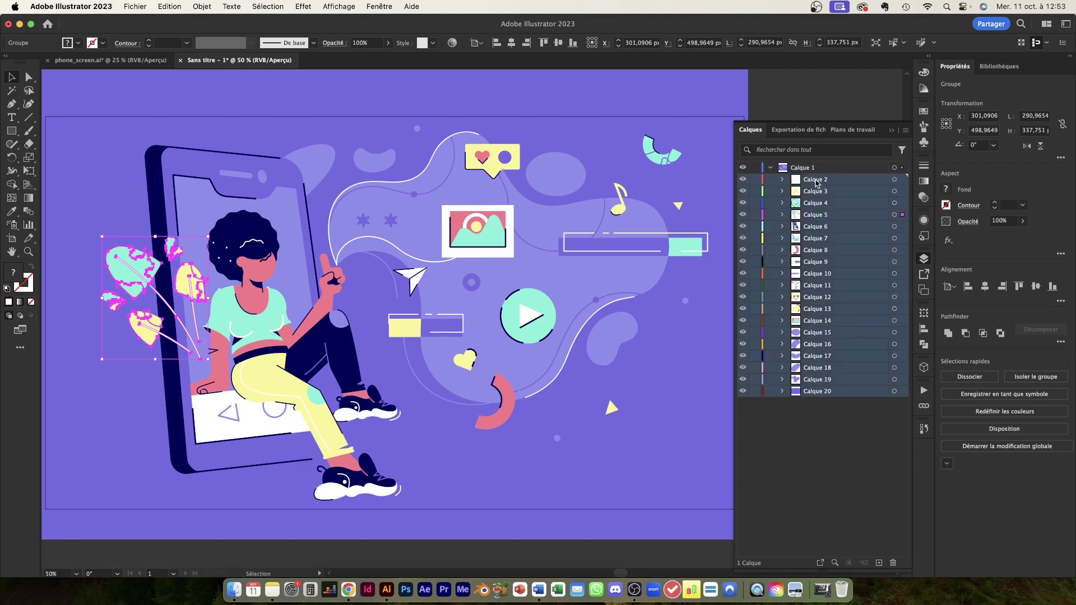
{"action": "left_click_drag", "start_coordinate": [807, 176], "coordinate": [815, 164]}
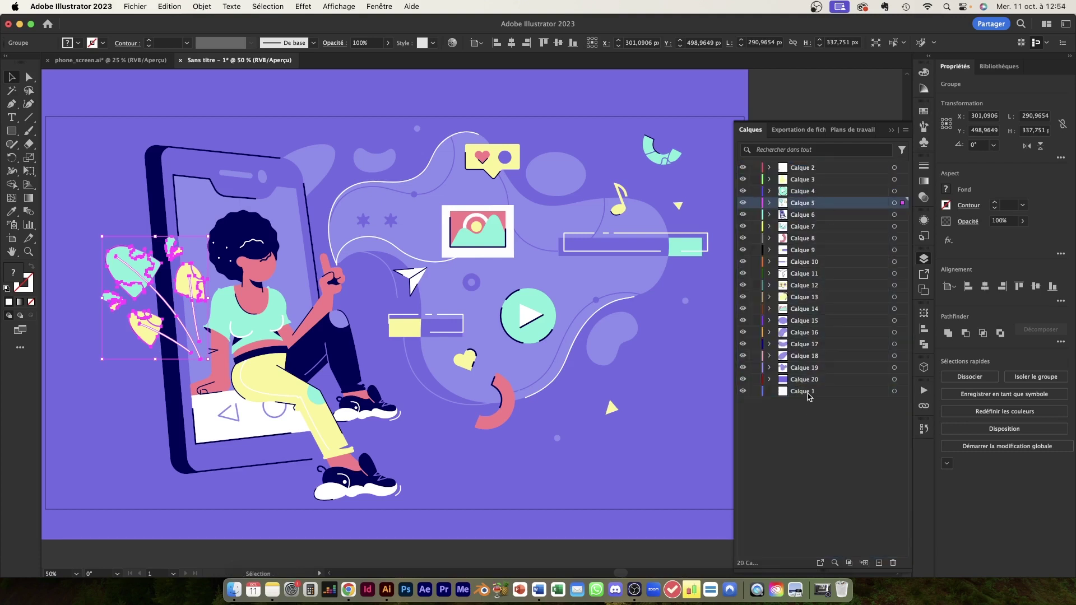
{"action": "left_click_drag", "start_coordinate": [808, 393], "coordinate": [827, 463]}
{"action": "left_click_drag", "start_coordinate": [883, 541], "coordinate": [893, 562]}
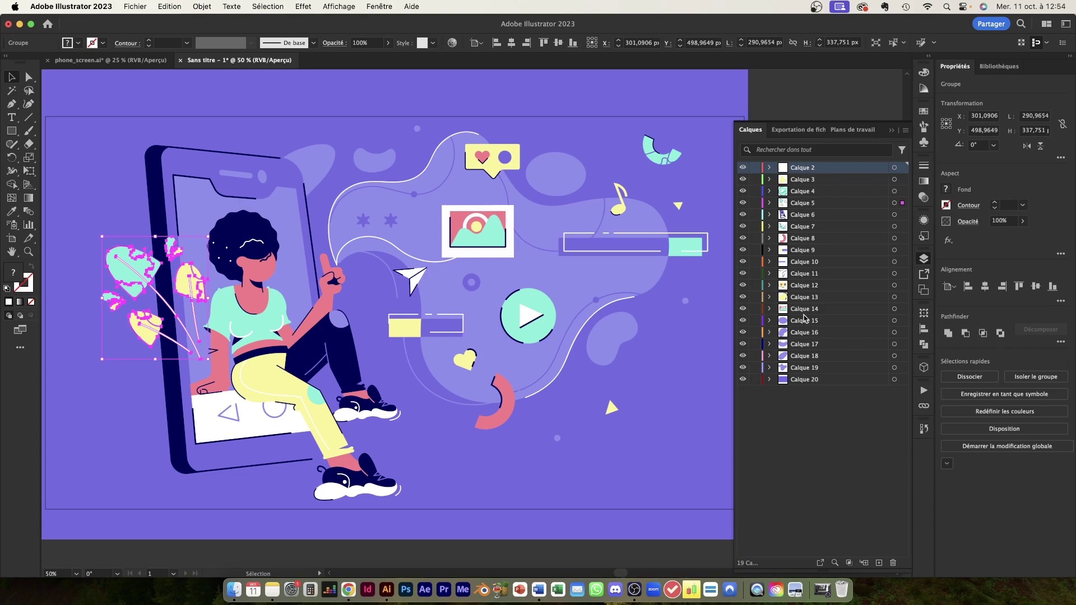
- Rename the bottom layer FOND and the layers above it F1 and F2
{"action": "double_click", "coordinate": [804, 379]}
{"action": "type", "text": "FO"}
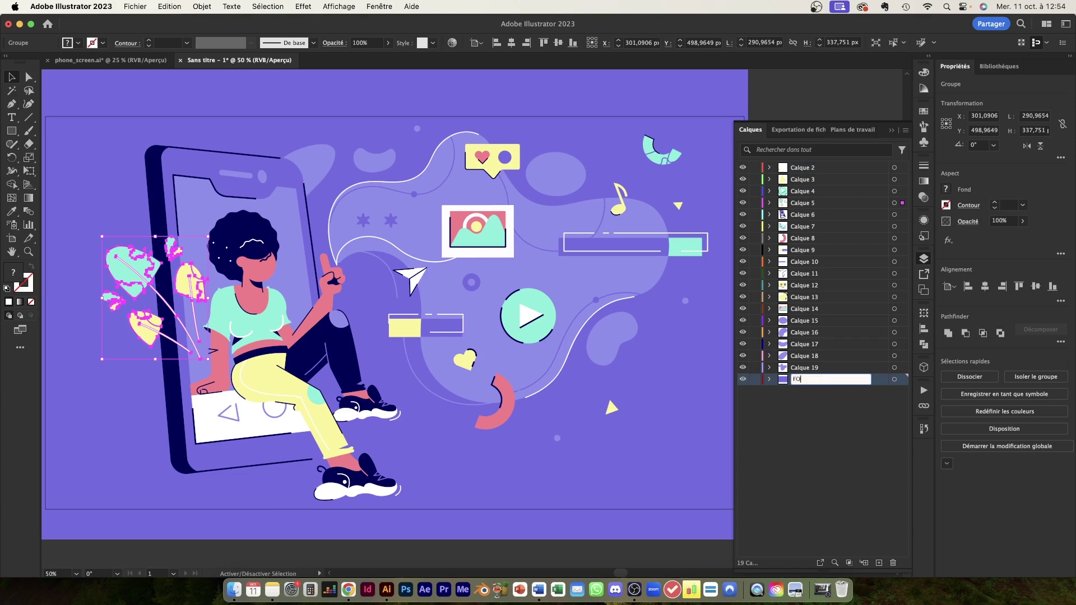
{"action": "key", "text": "Return"}
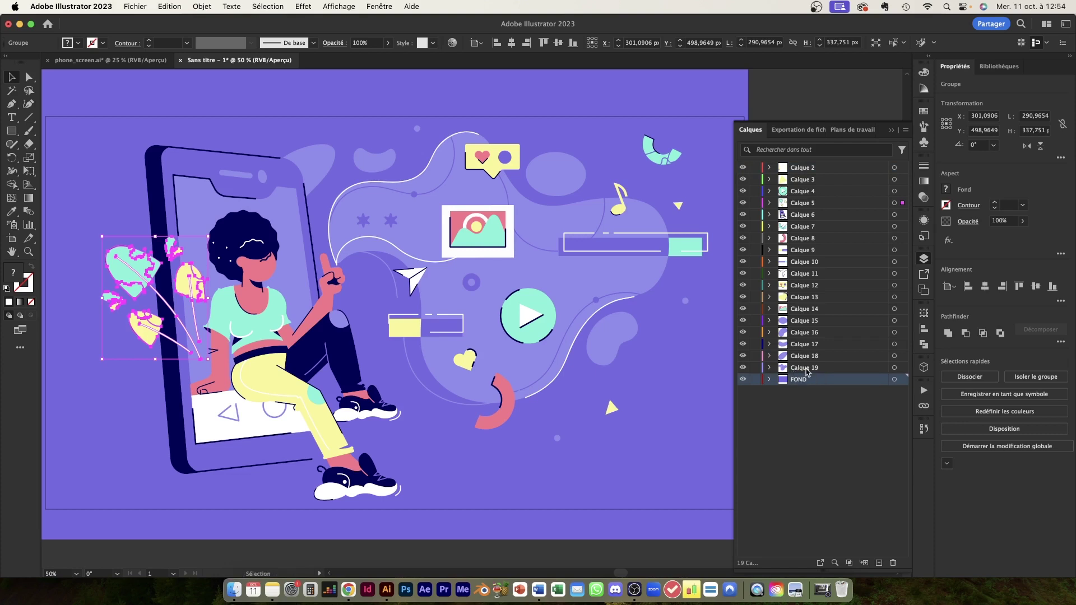
{"action": "double_click", "coordinate": [807, 368]}
{"action": "type", "text": "F"}
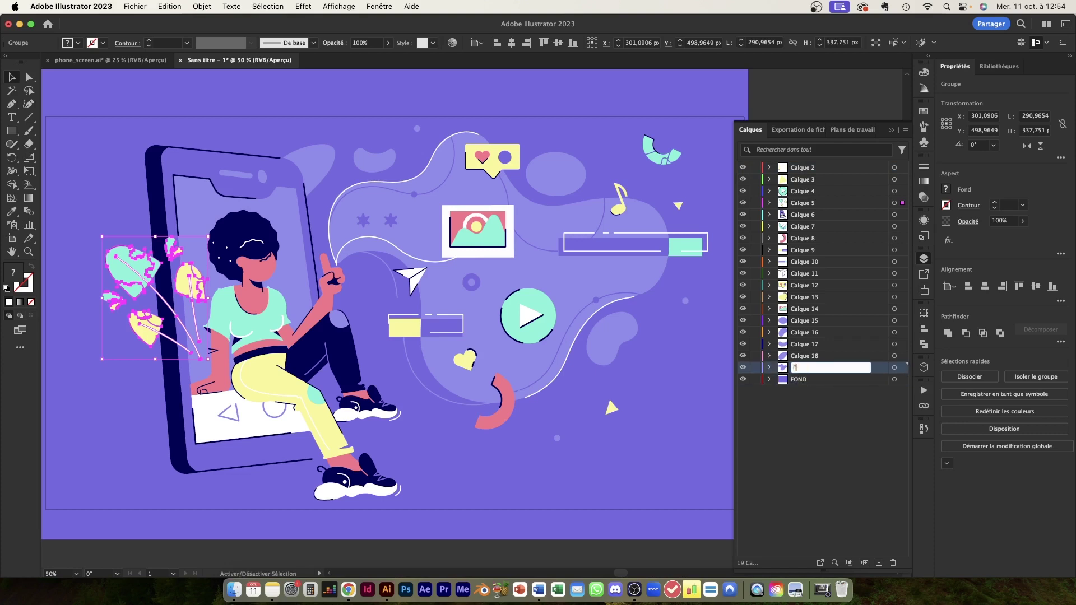
{"action": "double_click", "coordinate": [805, 356]}
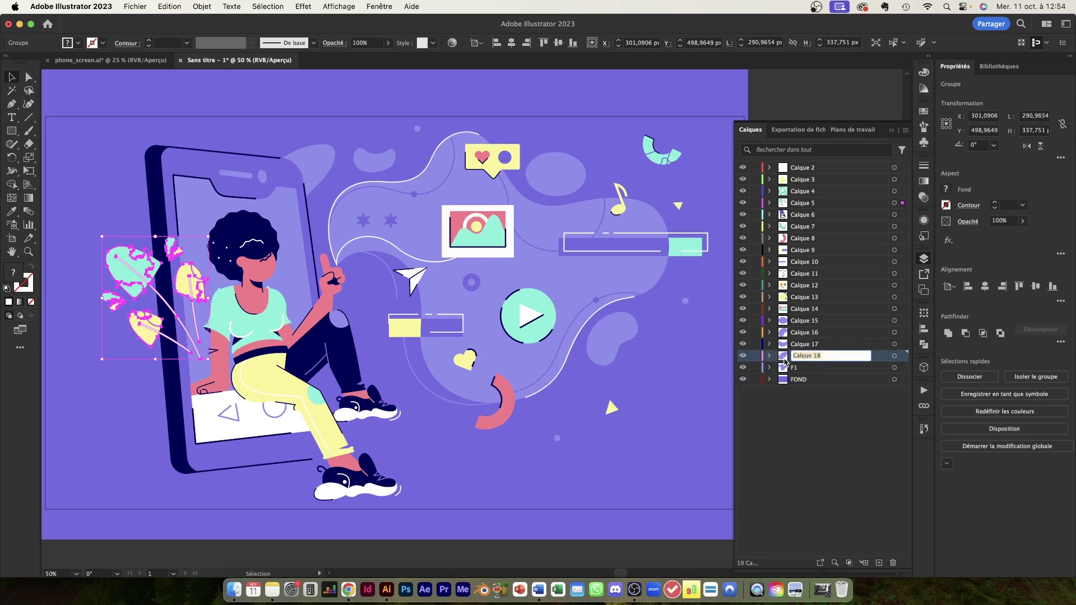
{"action": "type", "text": "F2"}
{"action": "left_click", "coordinate": [807, 345]}
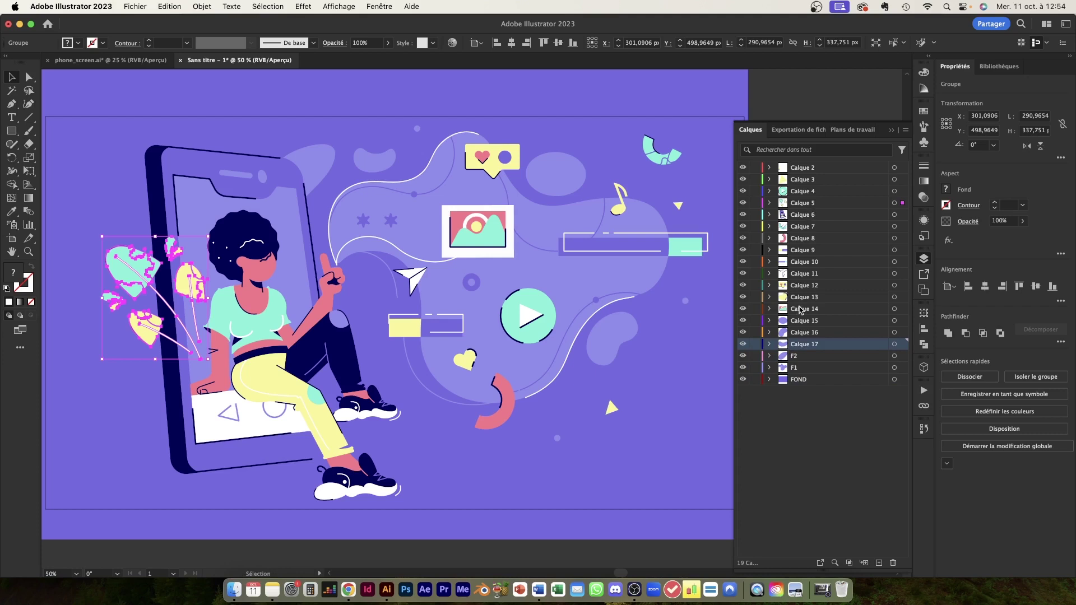
{"action": "type", "text": "F3"}
- Rename the remaining layers E6 through E11 and bring up the save dialog
{"action": "double_click", "coordinate": [805, 249]}
{"action": "type", "text": "E6E7E8E9E10E11"}
{"action": "key", "text": "Return"}
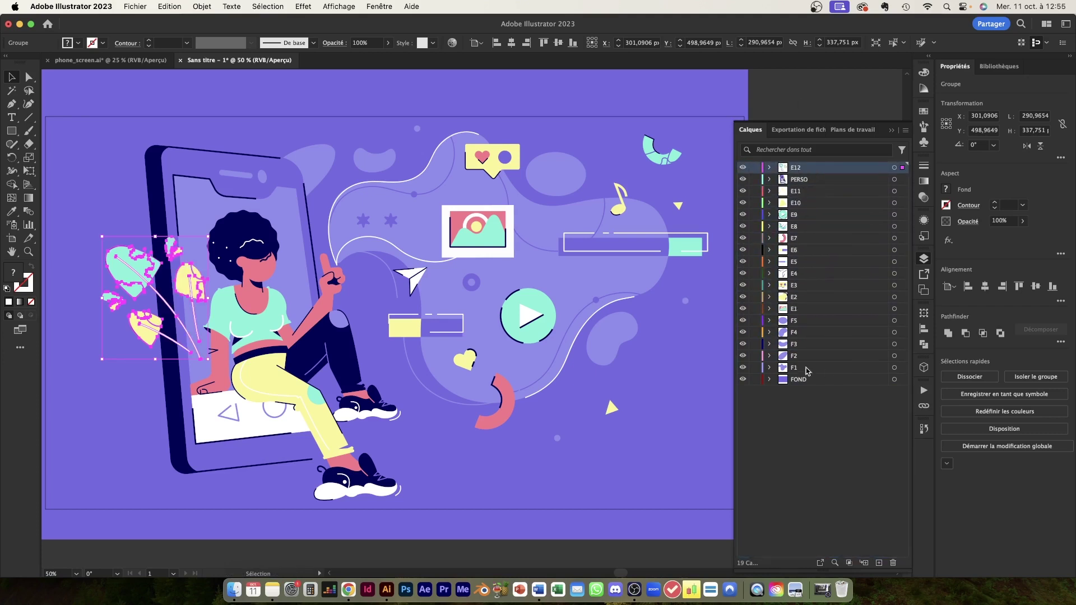
{"action": "key", "text": "super+s"}
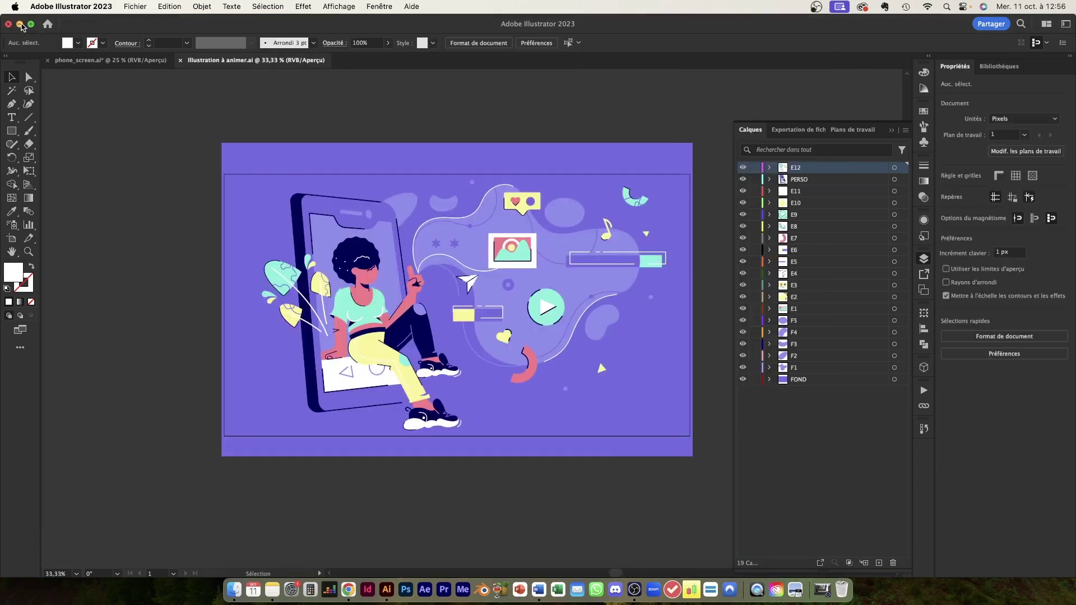
- Minimize Illustrator, close the Finder window and launch After Effects from the Dock
{"action": "left_click", "coordinate": [20, 24]}
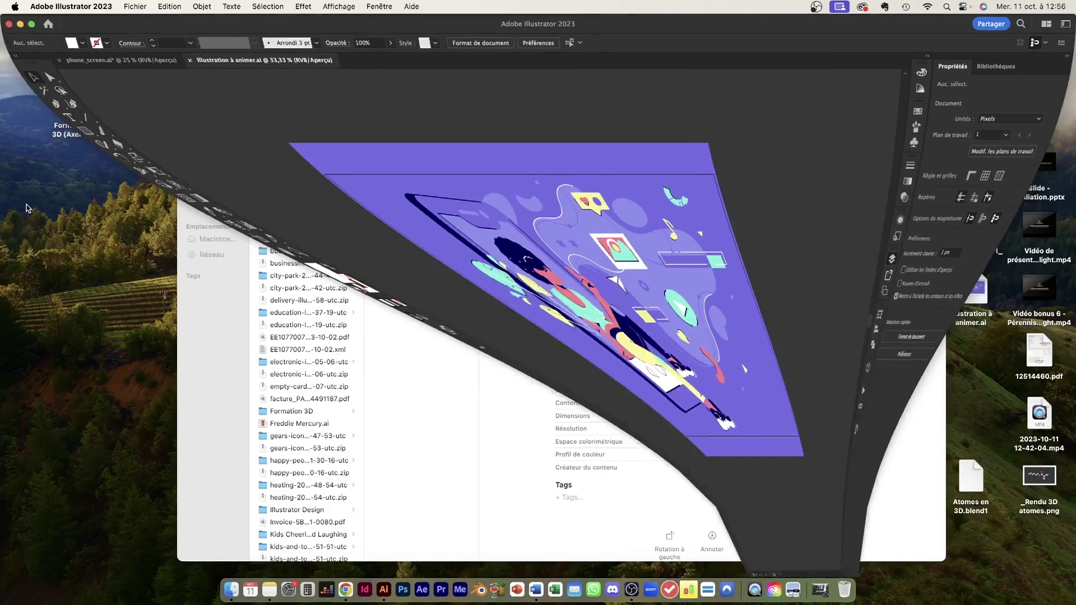
{"action": "left_click", "coordinate": [192, 29]}
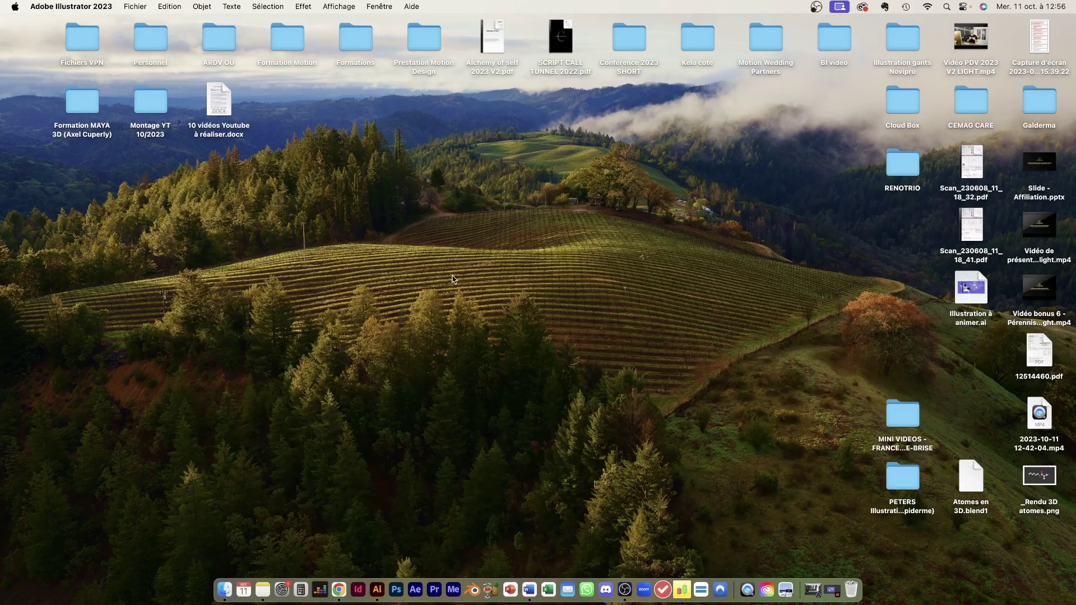
{"action": "left_click", "coordinate": [415, 589]}
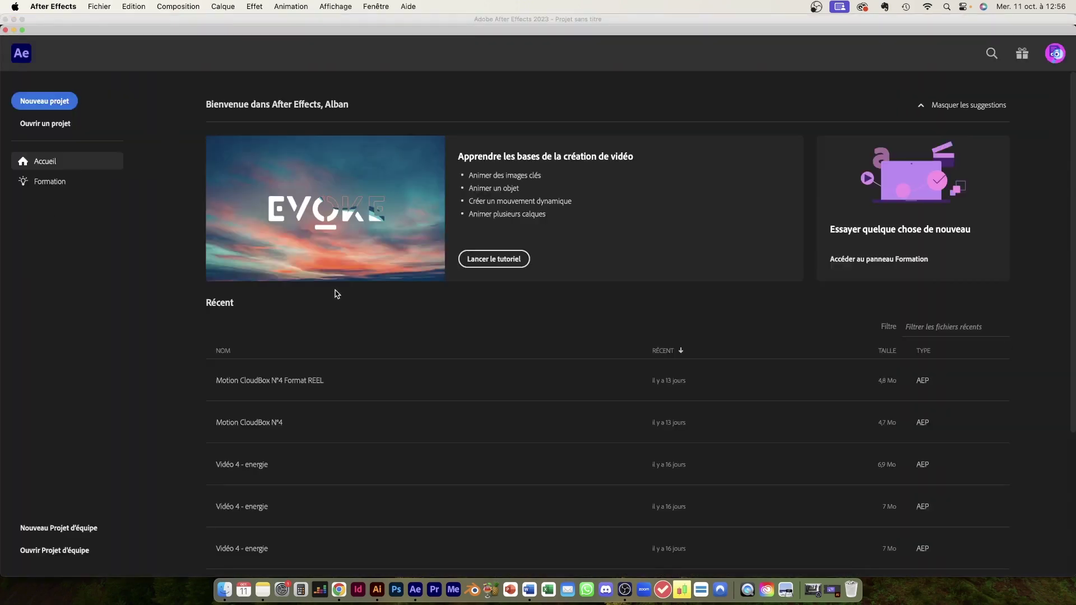
- Close the Home screen, browse the Fichier and Composition menus, then start a new composition
{"action": "left_click", "coordinate": [5, 29]}
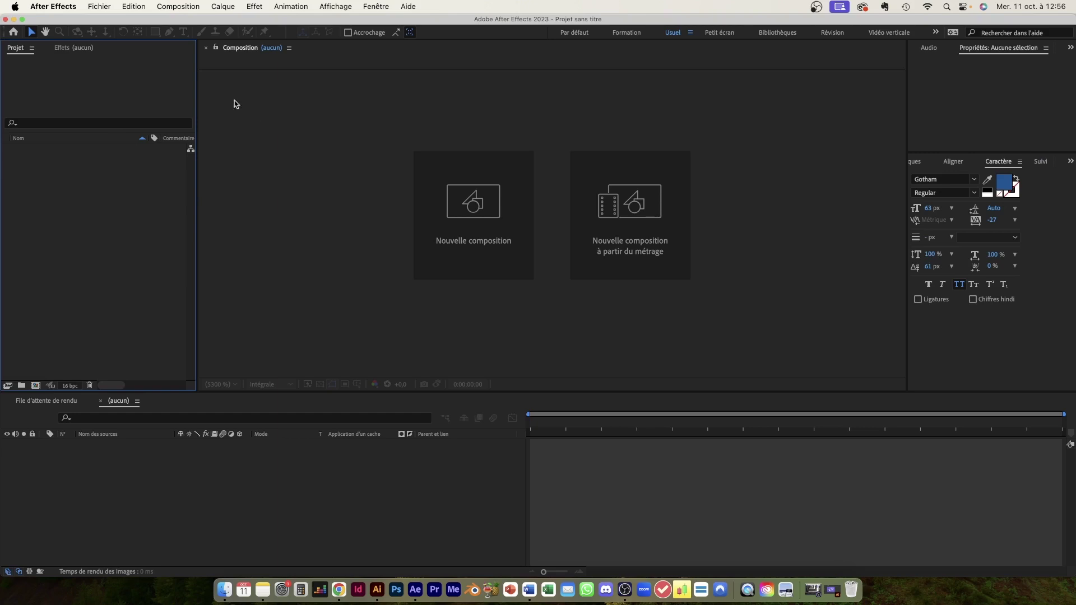
{"action": "left_click", "coordinate": [95, 7]}
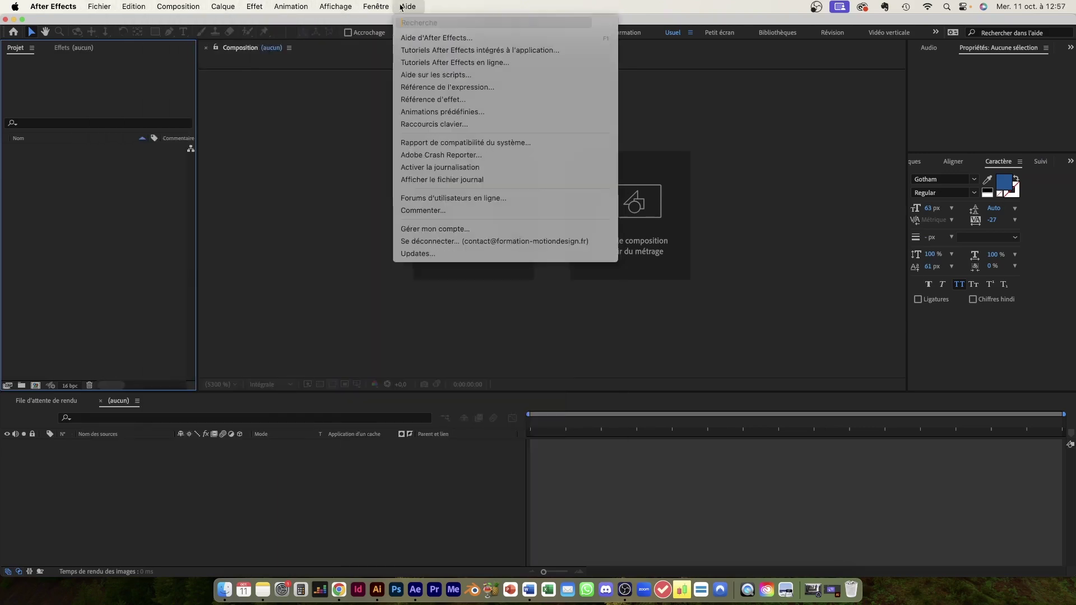
{"action": "mouse_move", "coordinate": [104, 7]}
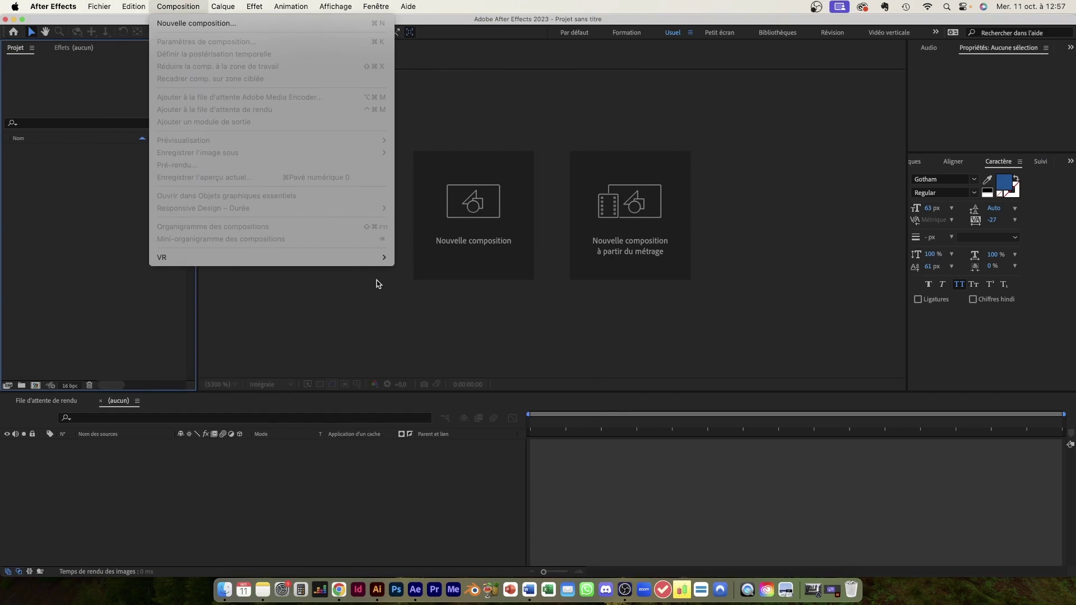
{"action": "left_click", "coordinate": [354, 315]}
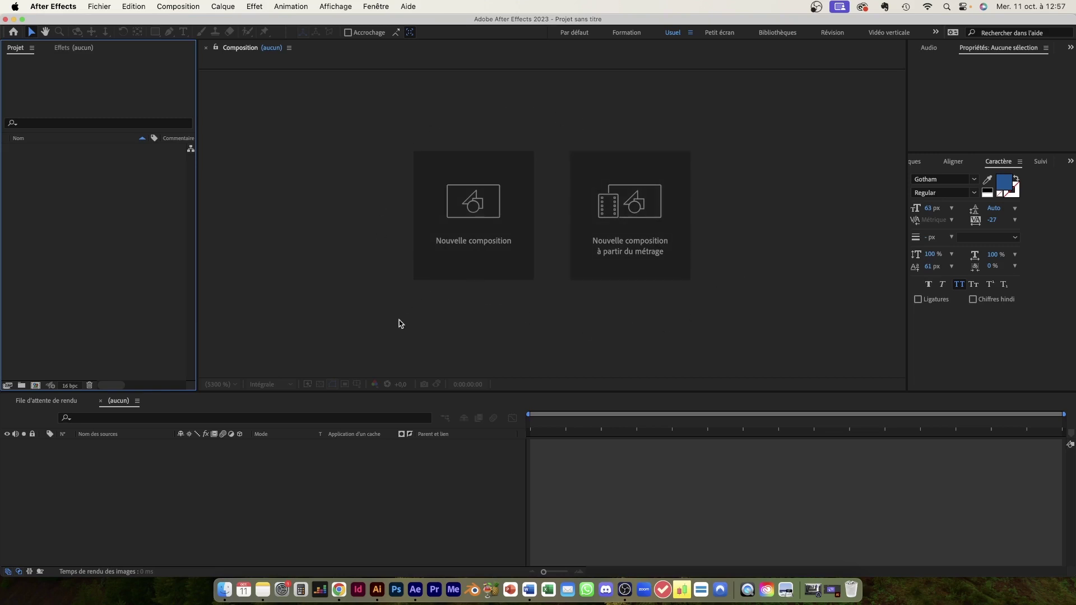
{"action": "left_click", "coordinate": [463, 247]}
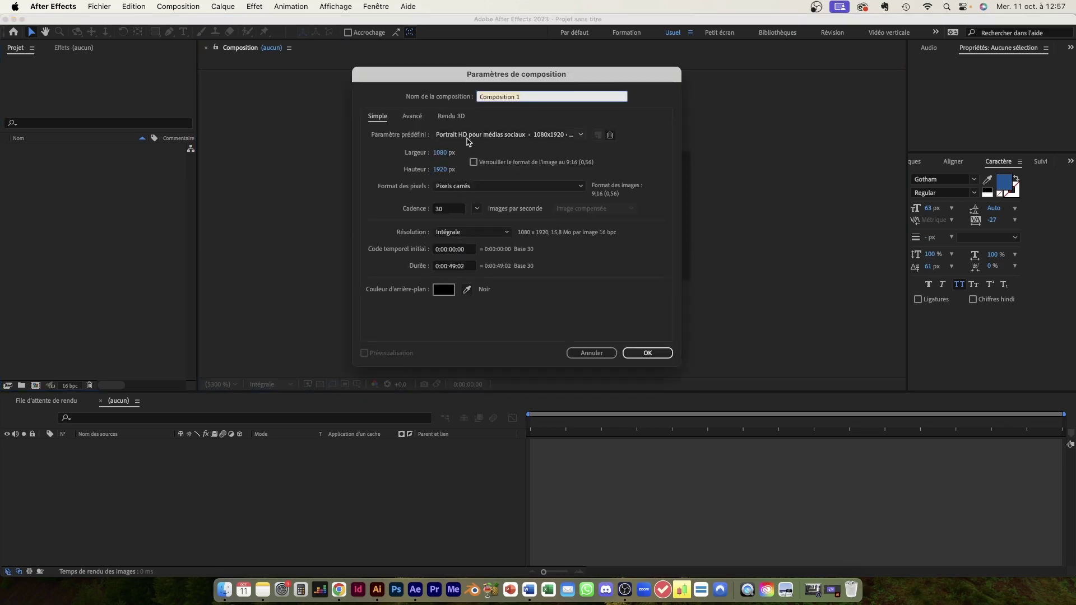
- Create Composition 1 from the HD 1920x1080 29,97 fps preset with a 0;00;10;02 duration
{"action": "left_click", "coordinate": [519, 137]}
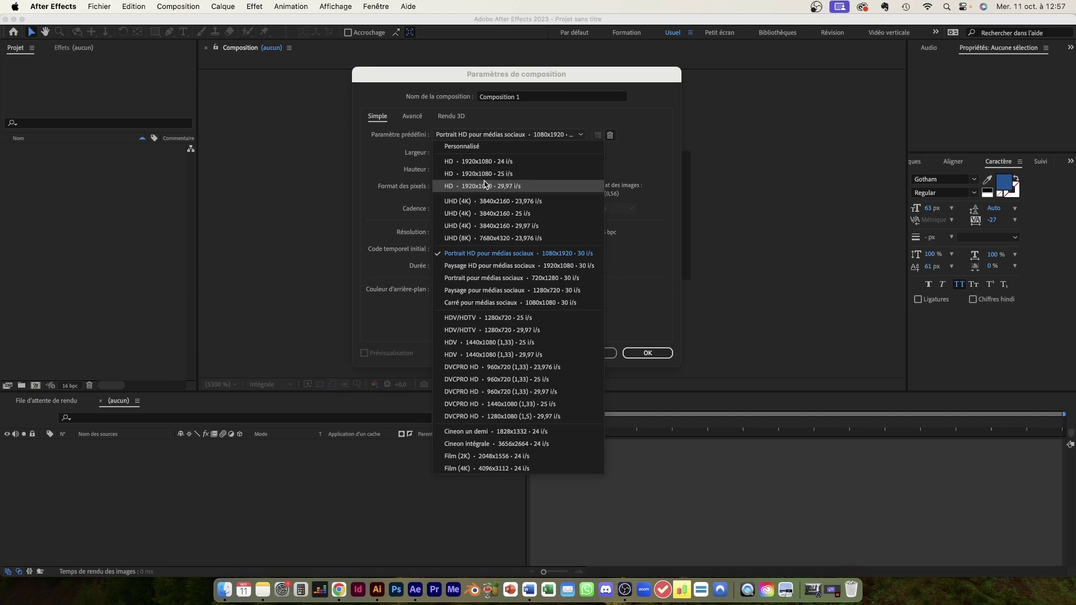
{"action": "left_click", "coordinate": [480, 187]}
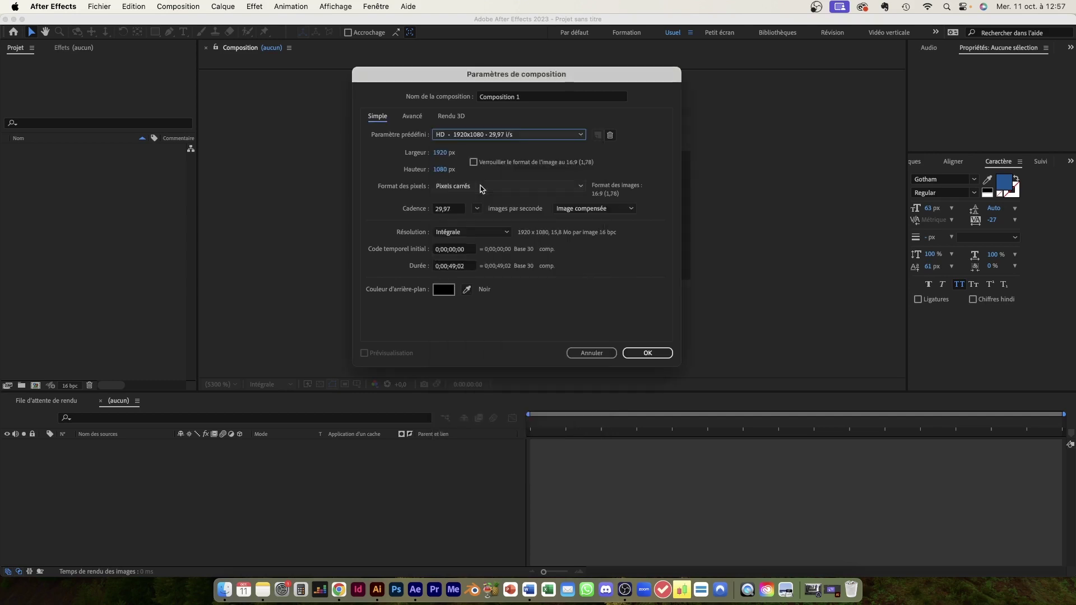
{"action": "left_click", "coordinate": [485, 135]}
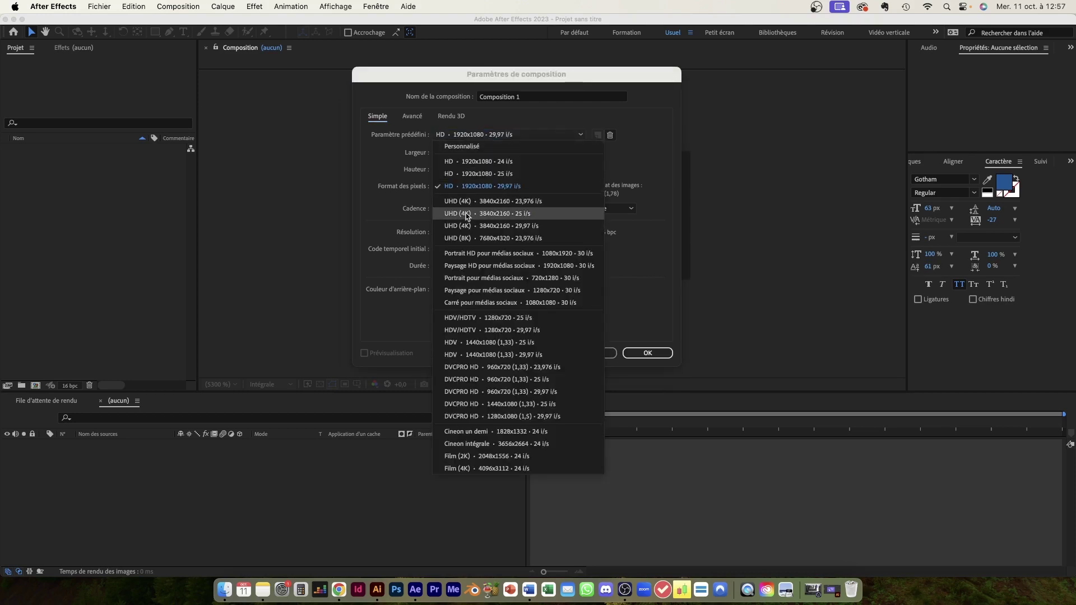
{"action": "left_click", "coordinate": [555, 136]}
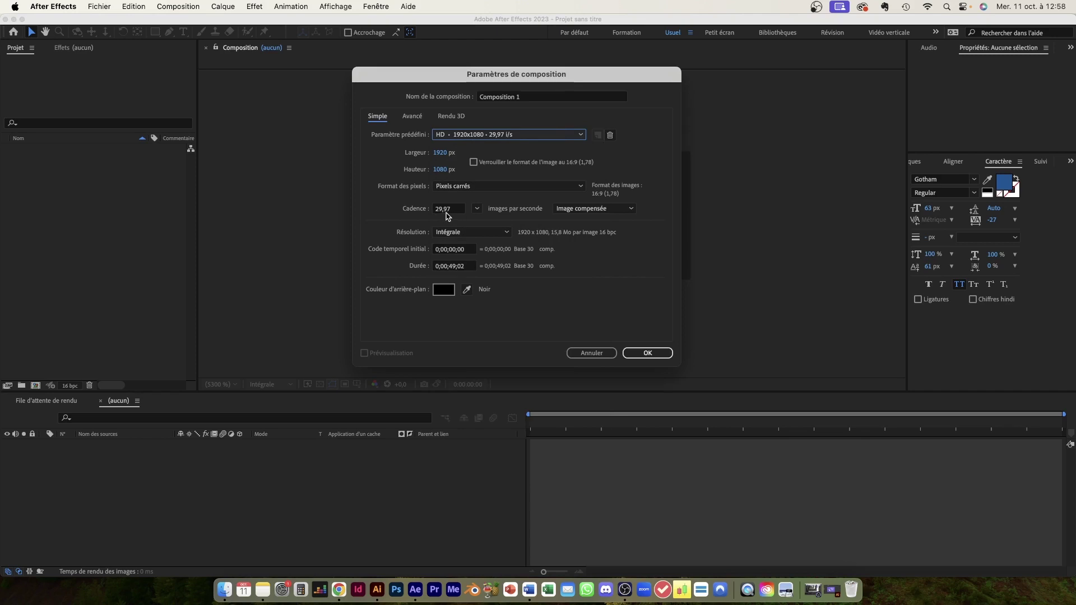
{"action": "left_click", "coordinate": [454, 266]}
{"action": "type", "text": "10"}
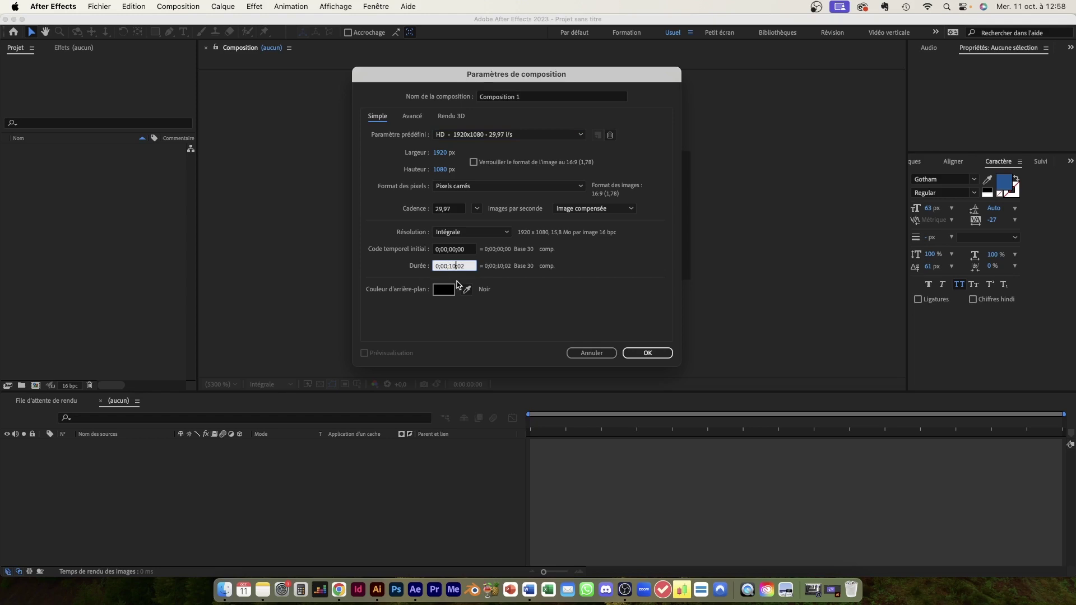
{"action": "left_click", "coordinate": [541, 308]}
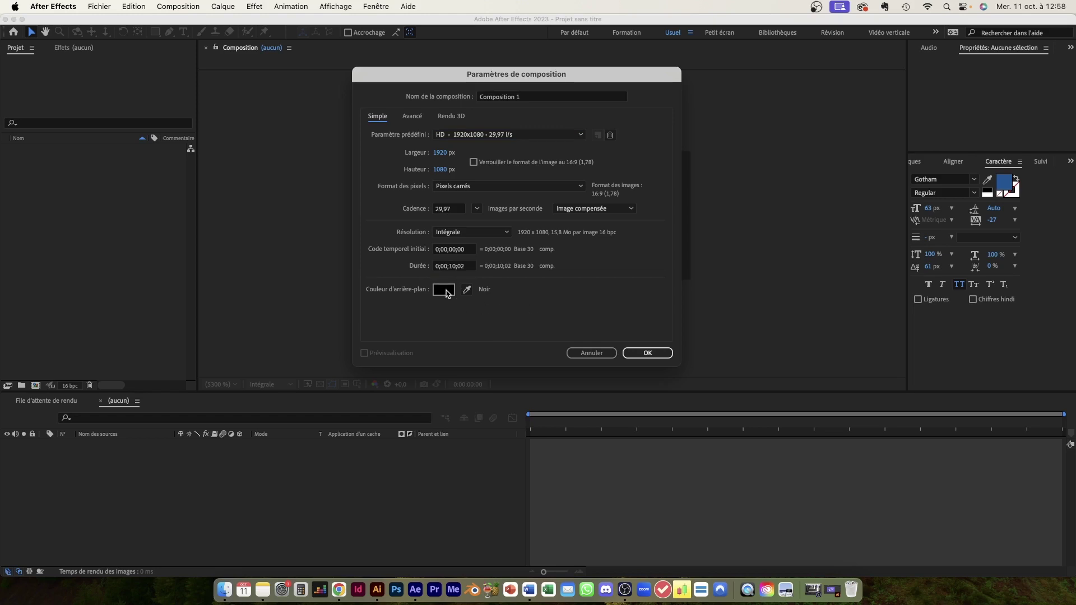
{"action": "left_click", "coordinate": [647, 355]}
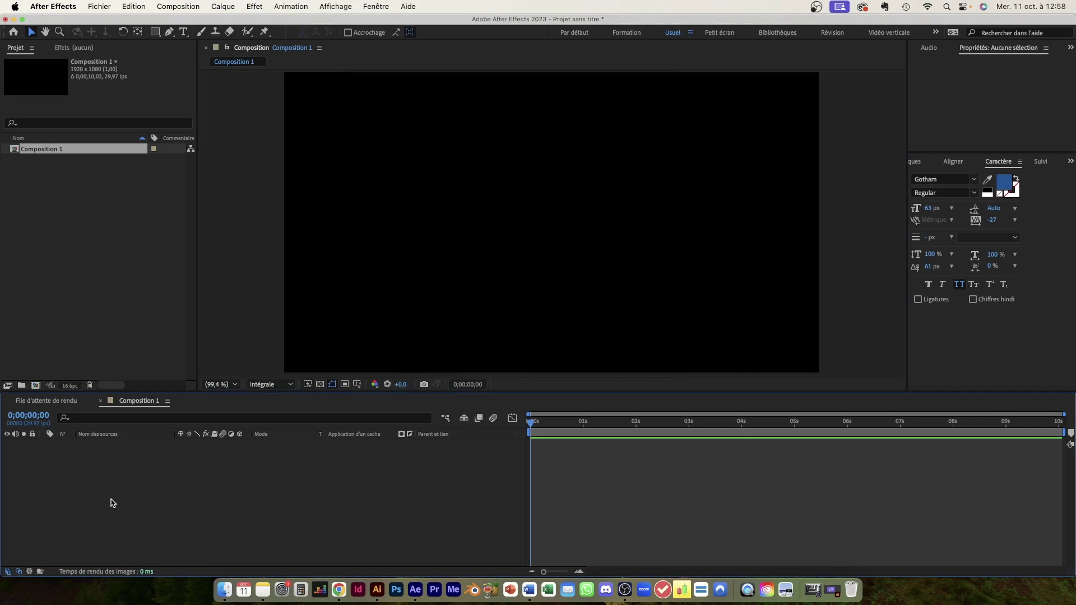
{"action": "left_click", "coordinate": [225, 593]}
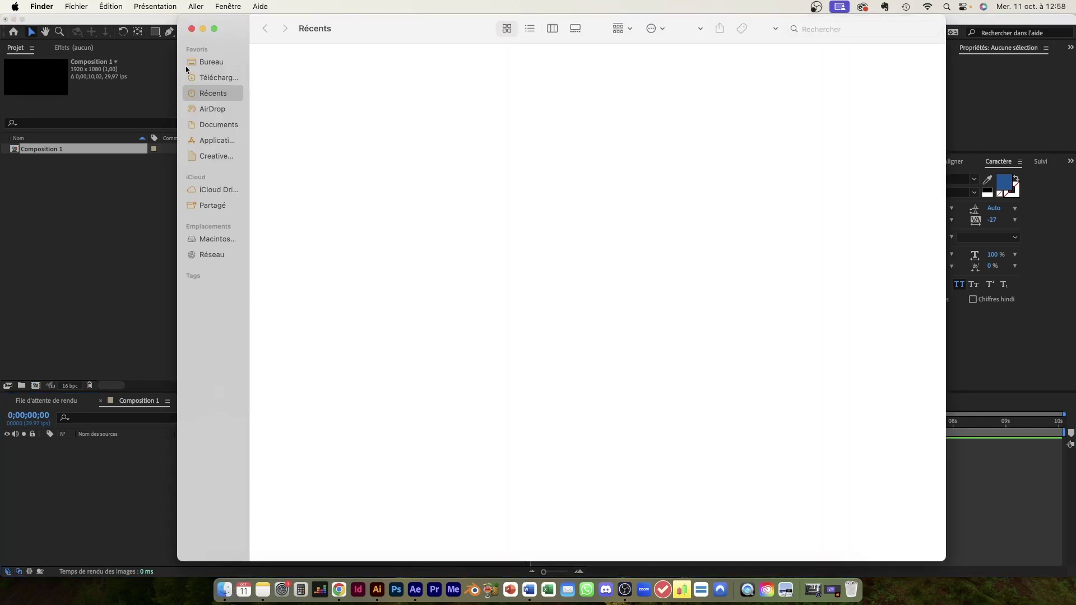
- Drag 'Illustration à animer.ai' from the Bureau folder into the After Effects Project panel
{"action": "left_click", "coordinate": [213, 67]}
{"action": "left_click_drag", "start_coordinate": [229, 25], "coordinate": [265, 29]}
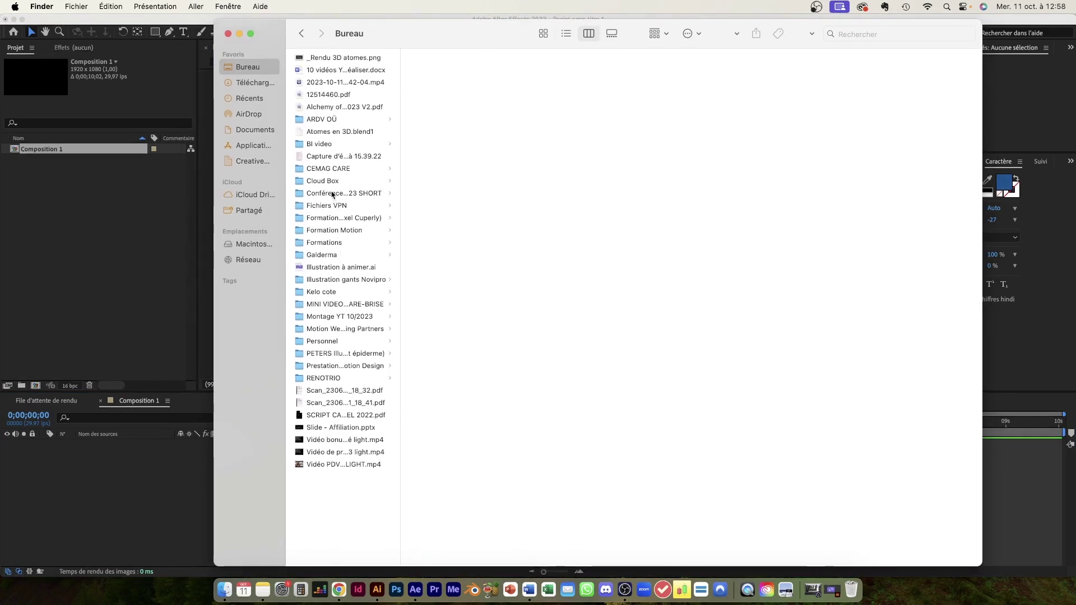
{"action": "left_click", "coordinate": [325, 268]}
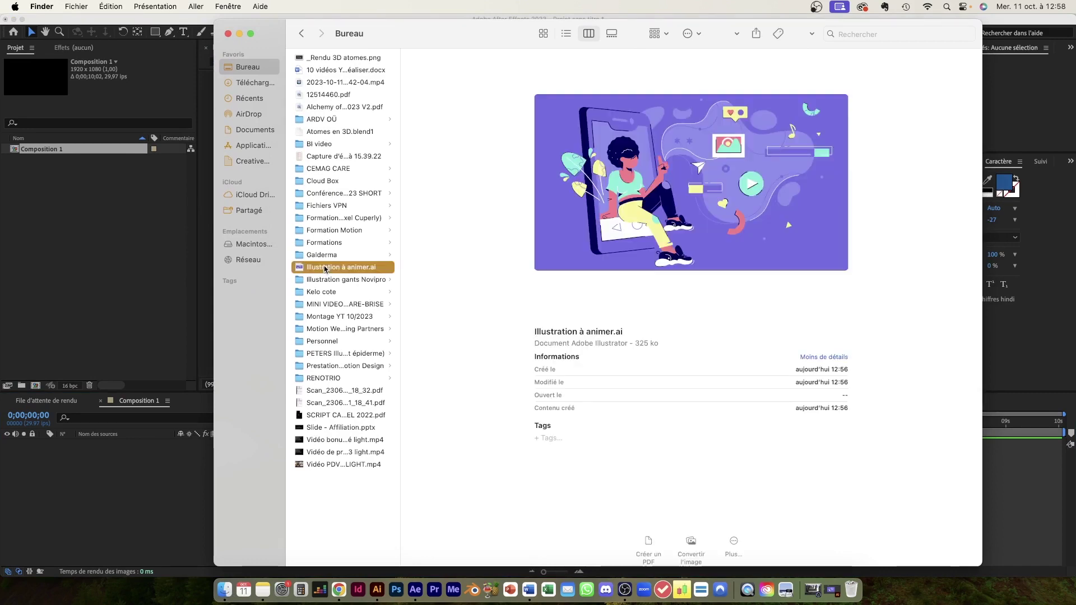
{"action": "left_click_drag", "start_coordinate": [354, 271], "coordinate": [118, 222]}
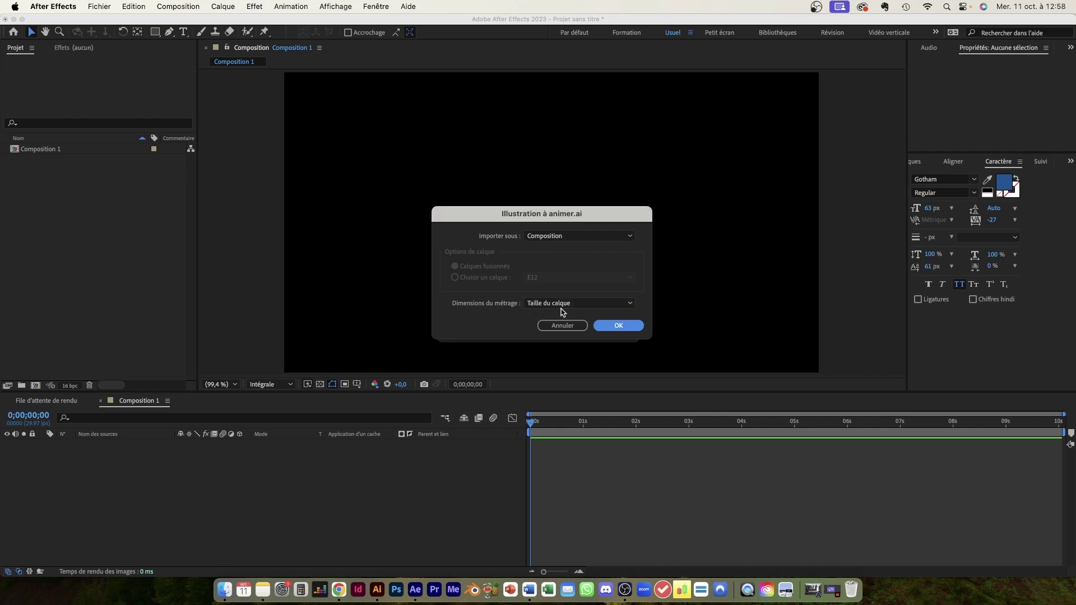
- Import the illustration as a Composition and drag it into the Composition 1 timeline
{"action": "left_click", "coordinate": [619, 326]}
{"action": "left_click_drag", "start_coordinate": [48, 162], "coordinate": [135, 491]}
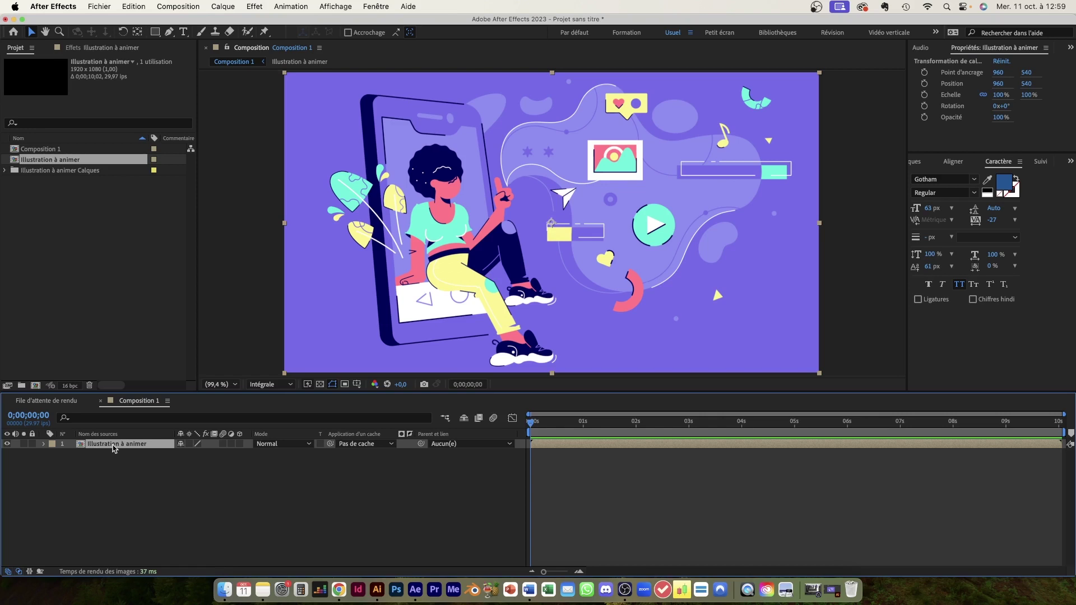
- Open the Illustration à animer precomp, scroll its layers FOND to E12, then return to Composition 1
{"action": "double_click", "coordinate": [112, 443]}
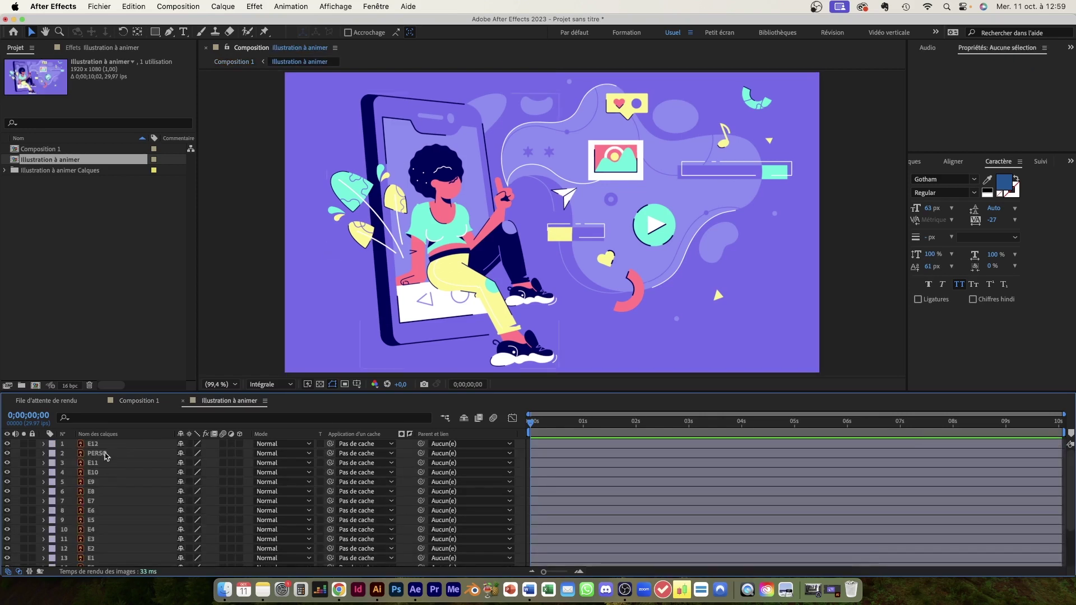
{"action": "scroll", "coordinate": [112, 513], "scroll_direction": "down", "scroll_amount": 3}
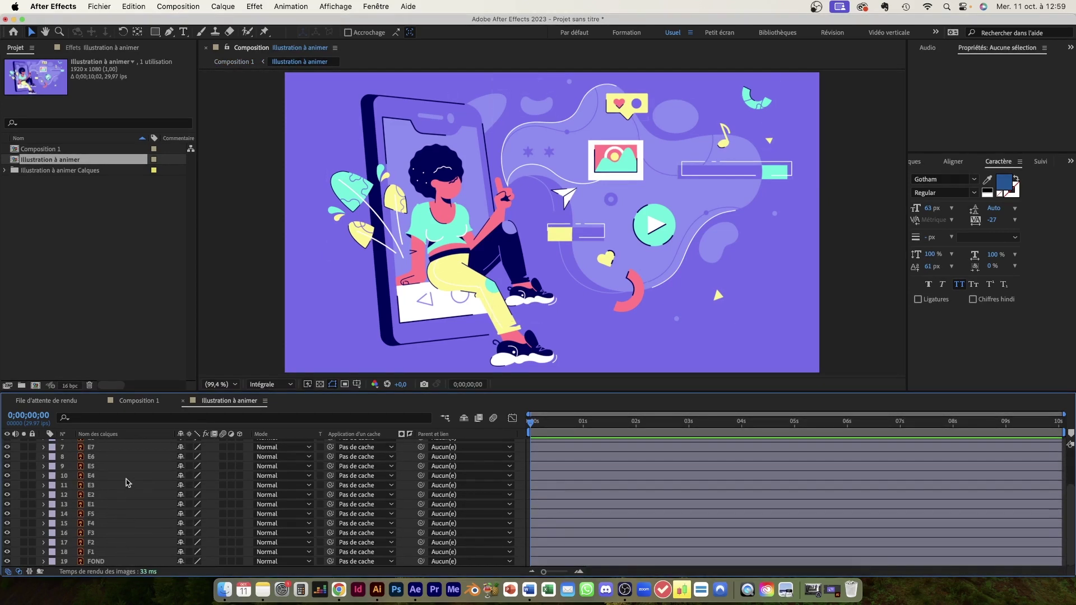
{"action": "scroll", "coordinate": [125, 479], "scroll_direction": "up", "scroll_amount": 3}
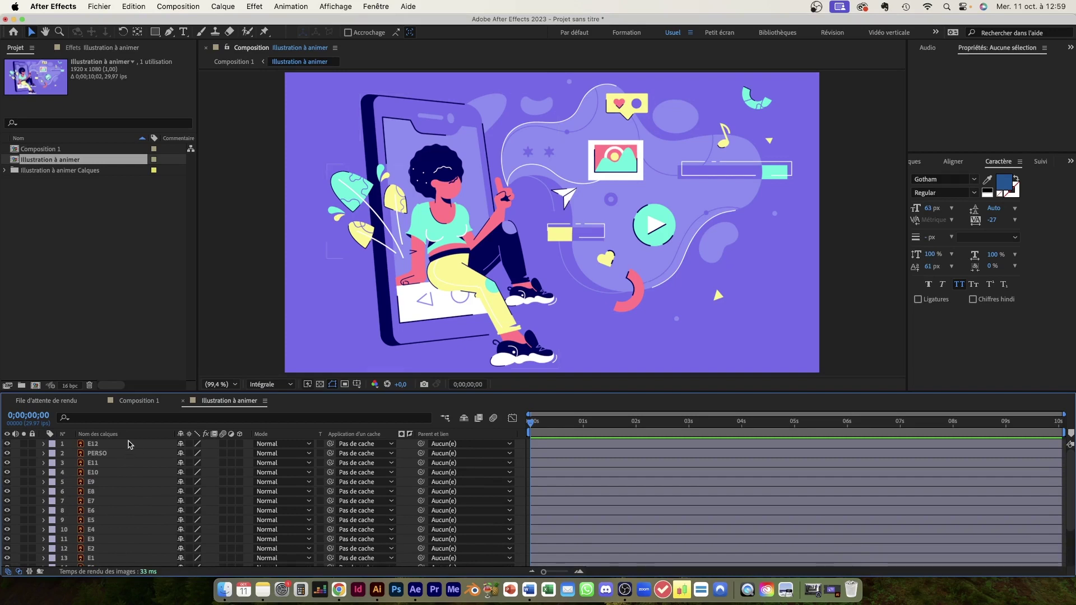
{"action": "scroll", "coordinate": [124, 460], "scroll_direction": "down", "scroll_amount": 3}
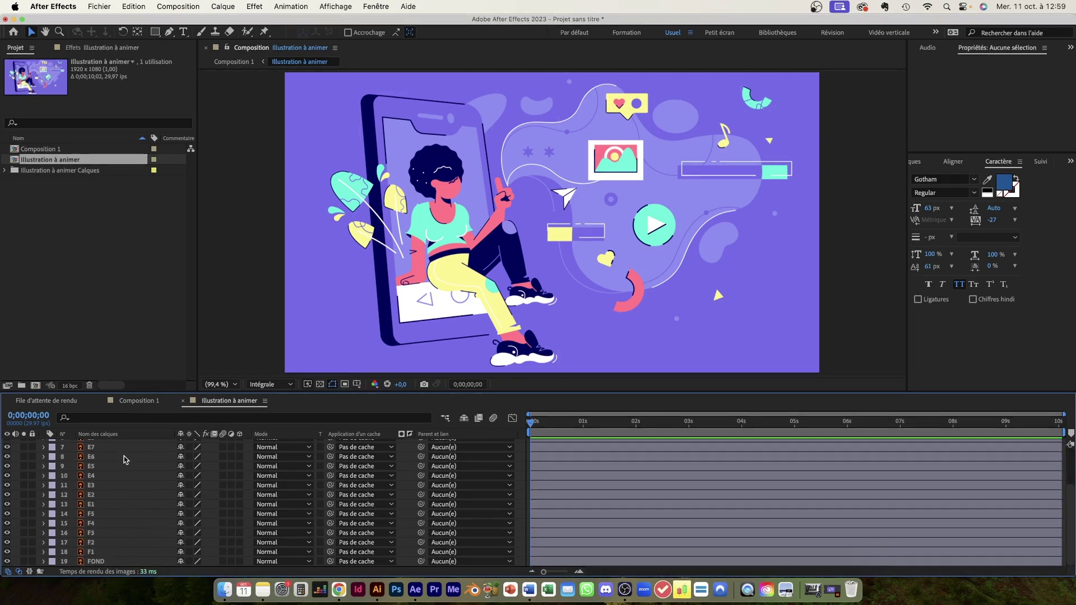
{"action": "left_click", "coordinate": [138, 401]}
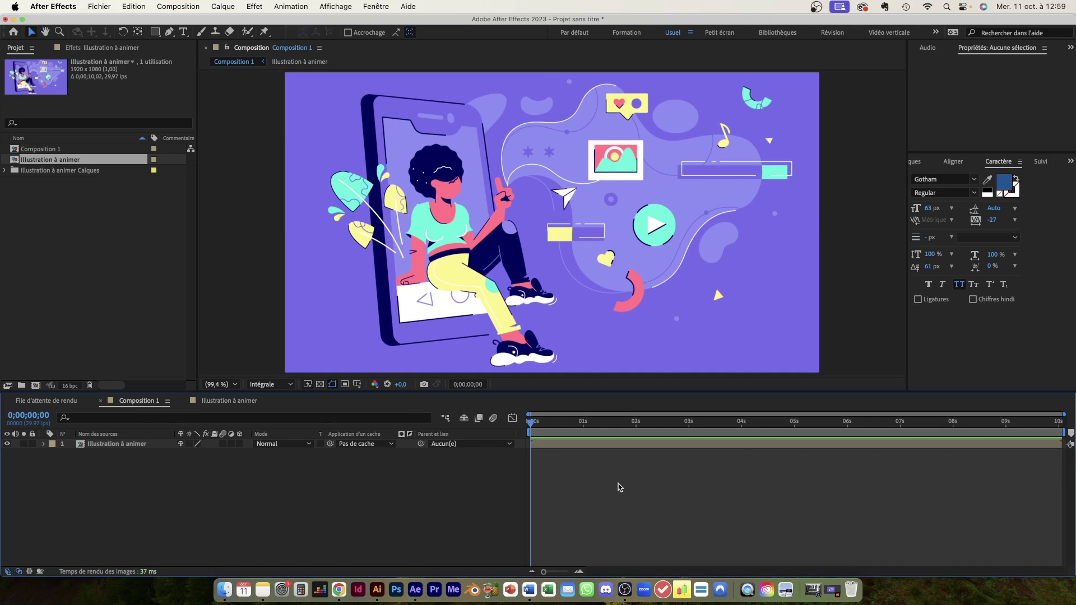
{"action": "key", "text": "super+y"}
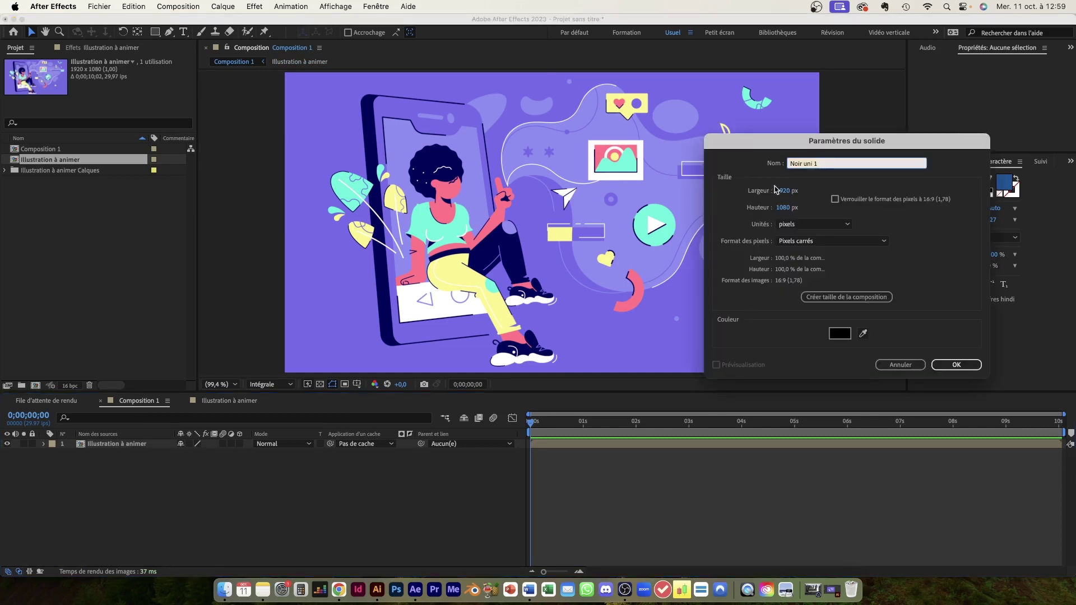
- Add a 200x200 pure red solid and move it just right of the pointing hand
{"action": "left_click", "coordinate": [782, 190]}
{"action": "type", "text": "200"}
{"action": "left_click", "coordinate": [782, 208]}
{"action": "left_click", "coordinate": [782, 208]}
{"action": "type", "text": "200"}
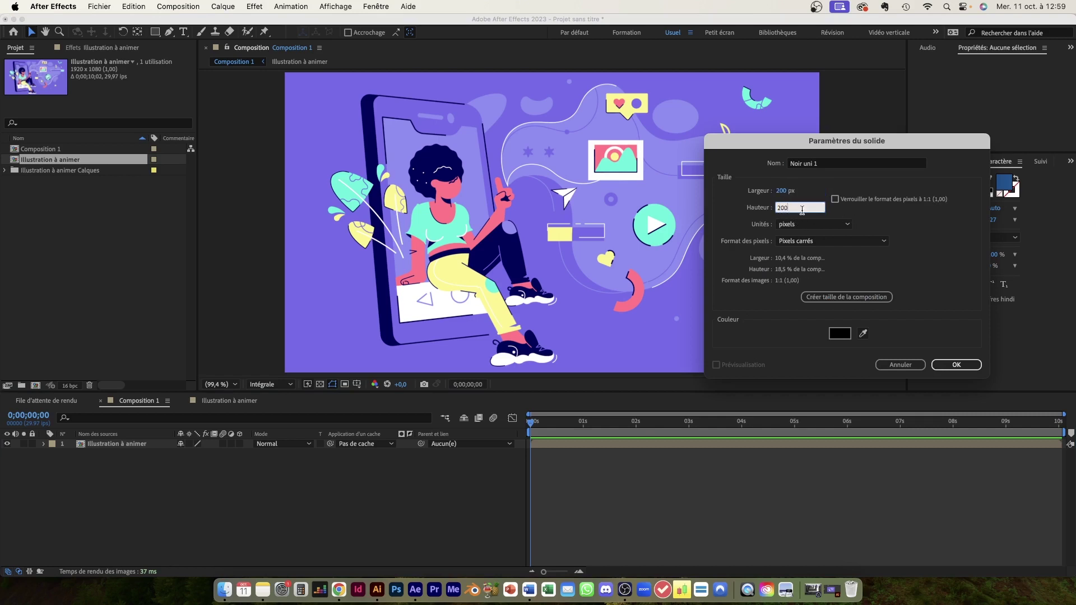
{"action": "left_click", "coordinate": [840, 334]}
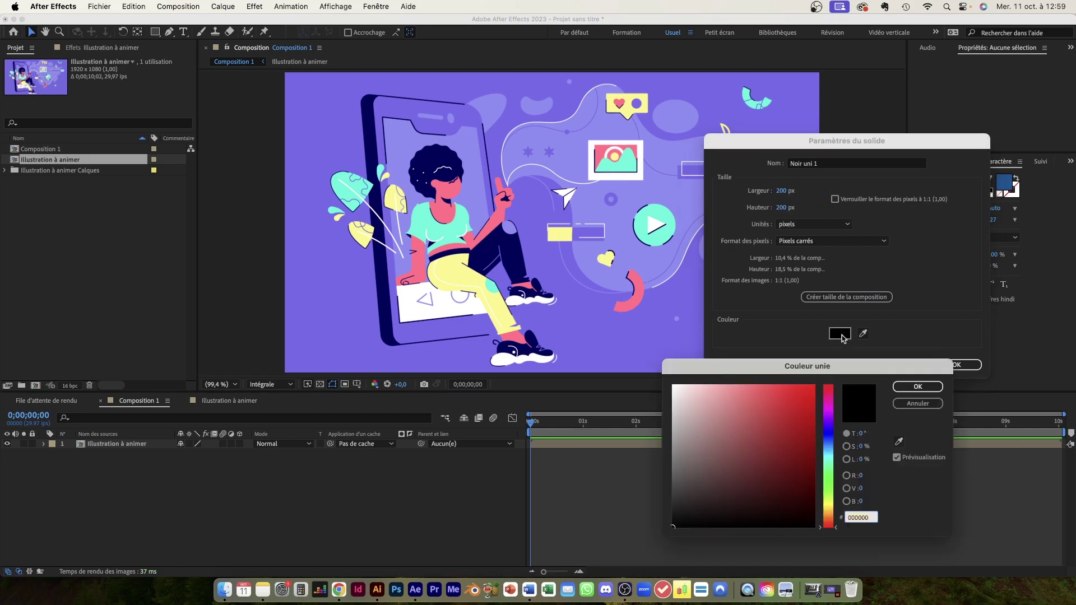
{"action": "left_click_drag", "start_coordinate": [775, 411], "coordinate": [831, 380]}
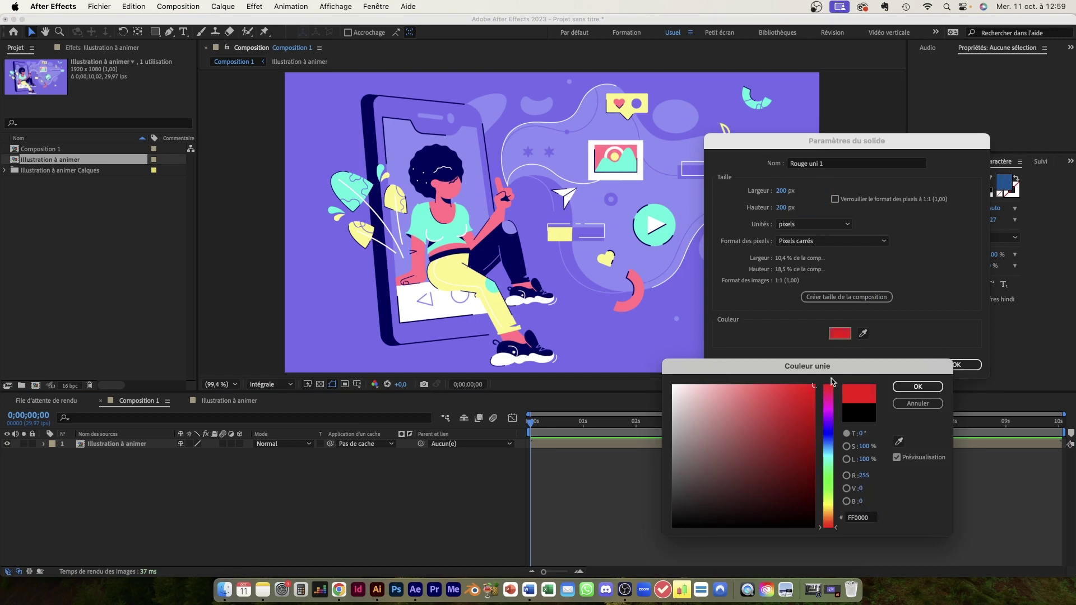
{"action": "left_click", "coordinate": [917, 386]}
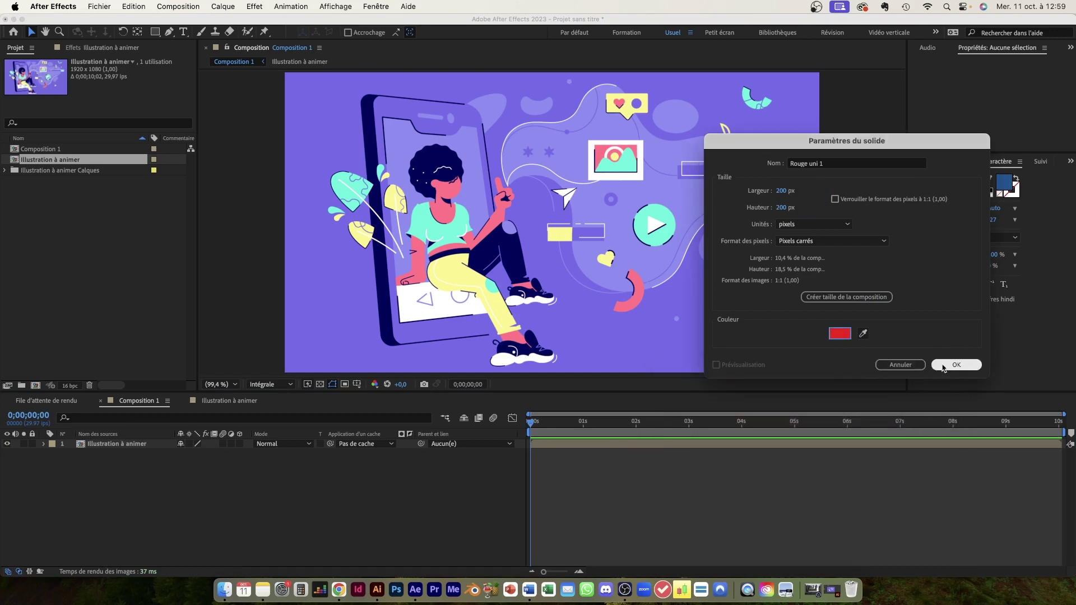
{"action": "left_click", "coordinate": [943, 365]}
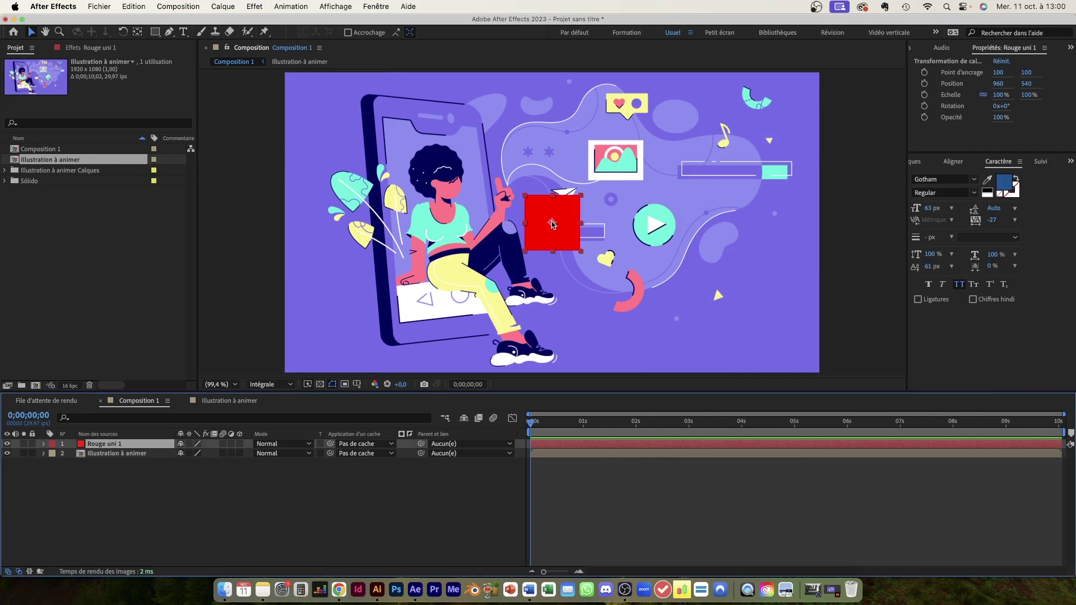
{"action": "left_click_drag", "start_coordinate": [552, 225], "coordinate": [514, 215]}
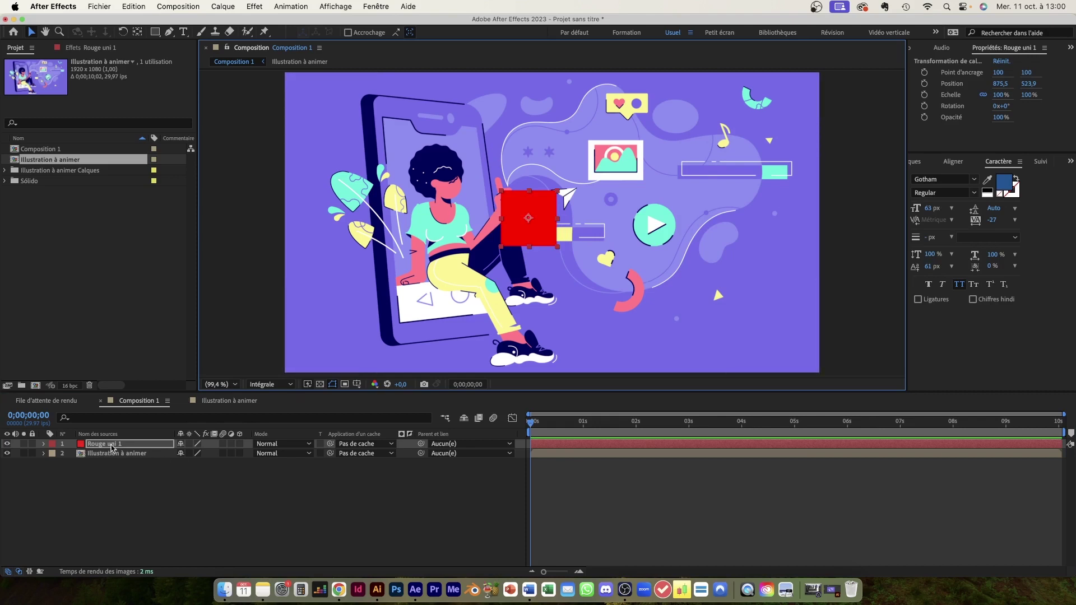
{"action": "mouse_move", "coordinate": [540, 222]}
{"action": "left_mouse_down"}
{"action": "mouse_move", "coordinate": [570, 224]}
{"action": "mouse_move", "coordinate": [553, 214]}
{"action": "left_mouse_up"}
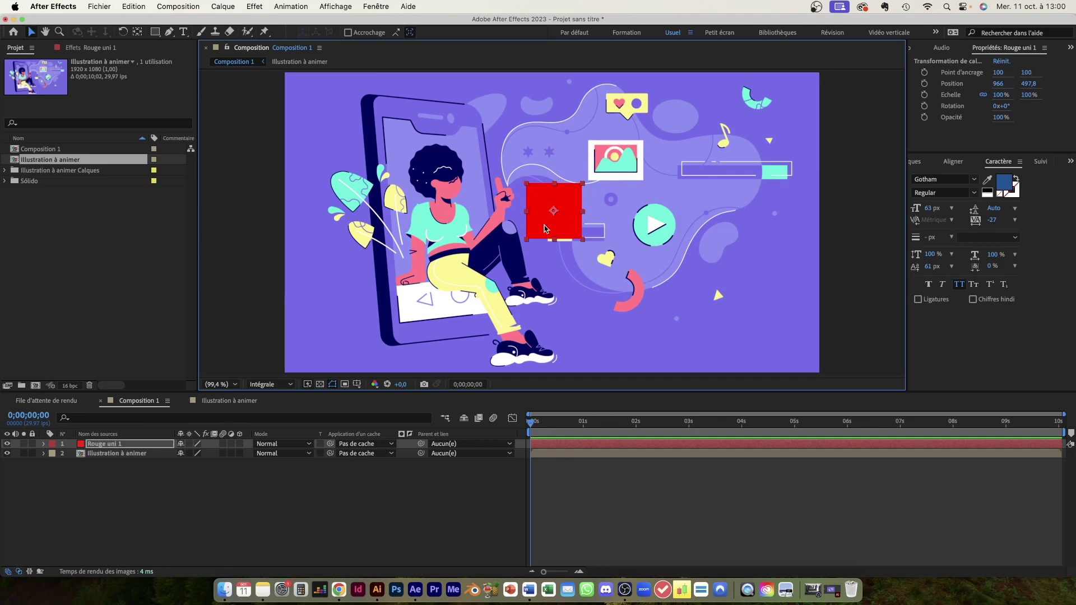
- Hide the Rouge uni 1 solid and switch to the Illustration à animer composition
{"action": "left_click", "coordinate": [7, 443]}
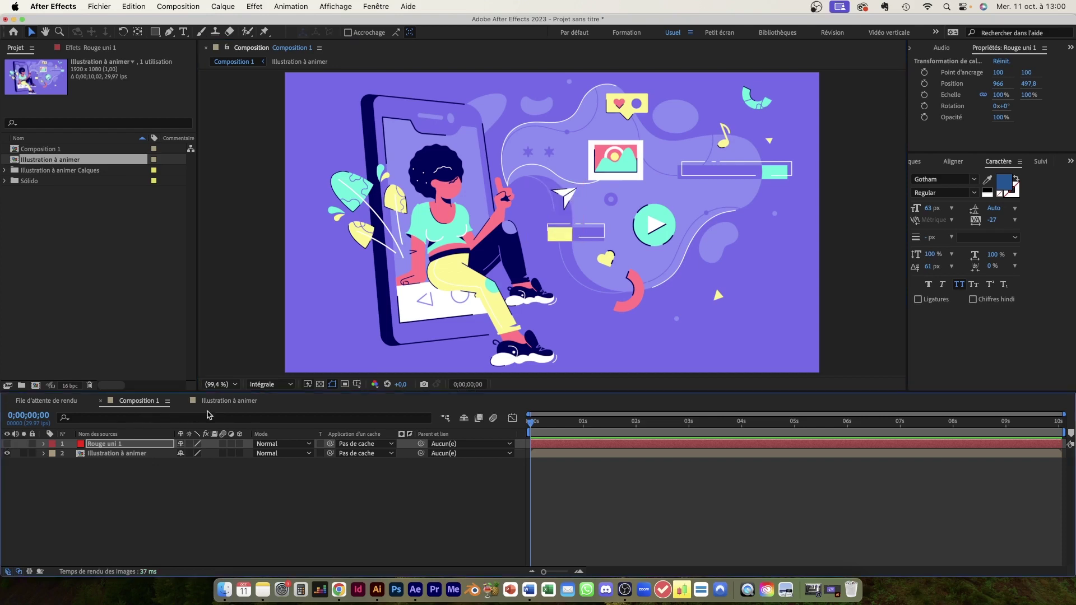
{"action": "left_click", "coordinate": [224, 402]}
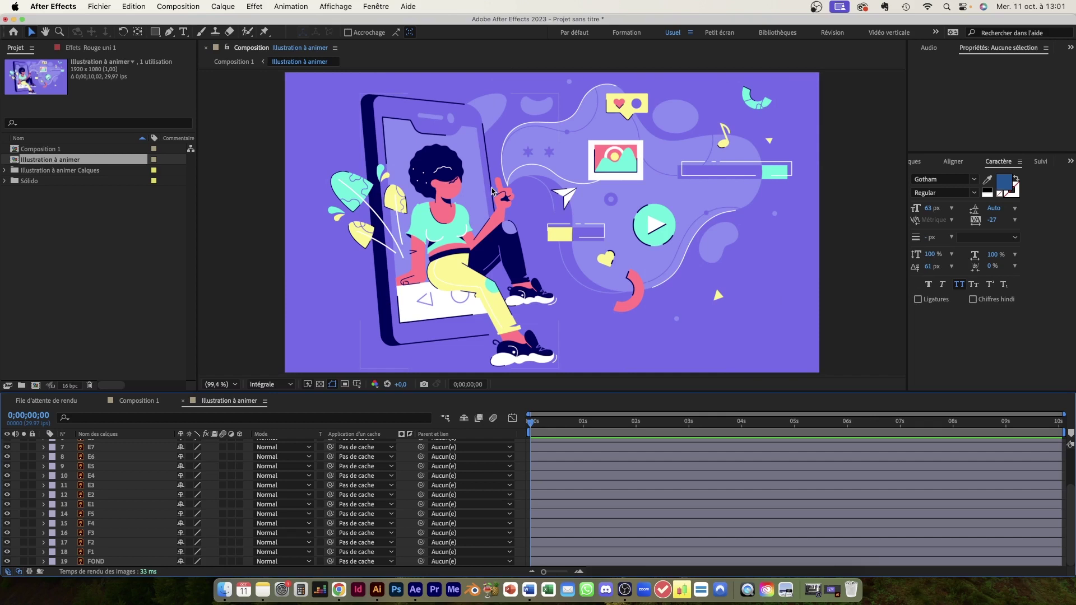
{"action": "left_click", "coordinate": [447, 240]}
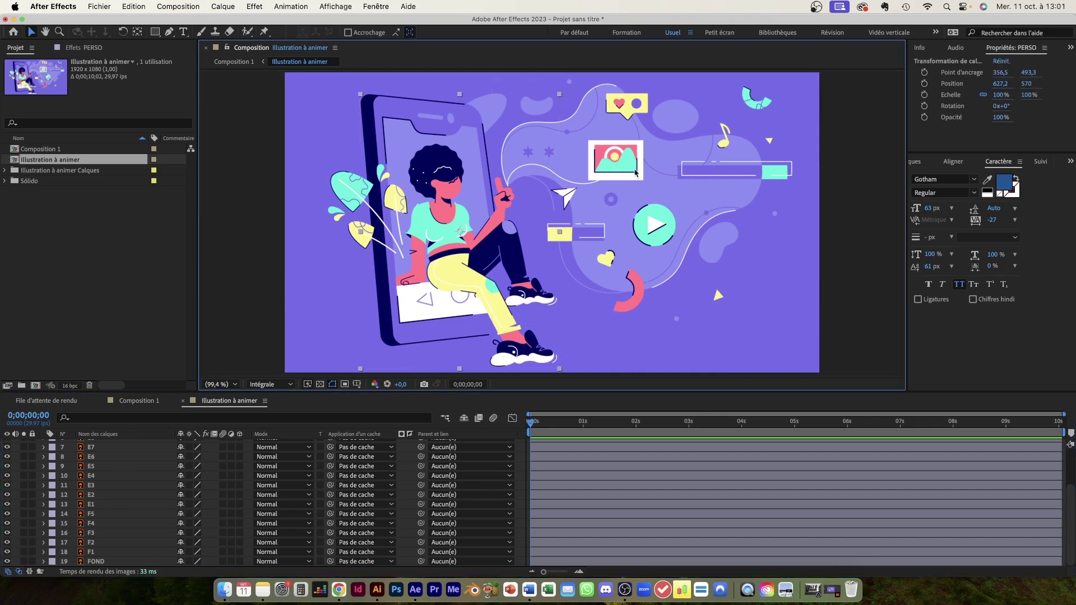
{"action": "left_click", "coordinate": [616, 161]}
{"action": "left_click", "coordinate": [733, 170]}
{"action": "left_click", "coordinate": [731, 115]}
{"action": "left_click", "coordinate": [752, 100]}
{"action": "left_click", "coordinate": [618, 105]}
{"action": "left_click", "coordinate": [570, 239]}
{"action": "left_click", "coordinate": [569, 239]}
{"action": "left_click", "coordinate": [570, 241]}
{"action": "mouse_move", "coordinate": [591, 240]}
{"action": "left_mouse_down"}
{"action": "mouse_move", "coordinate": [614, 240]}
{"action": "mouse_move", "coordinate": [593, 233]}
{"action": "left_mouse_up"}
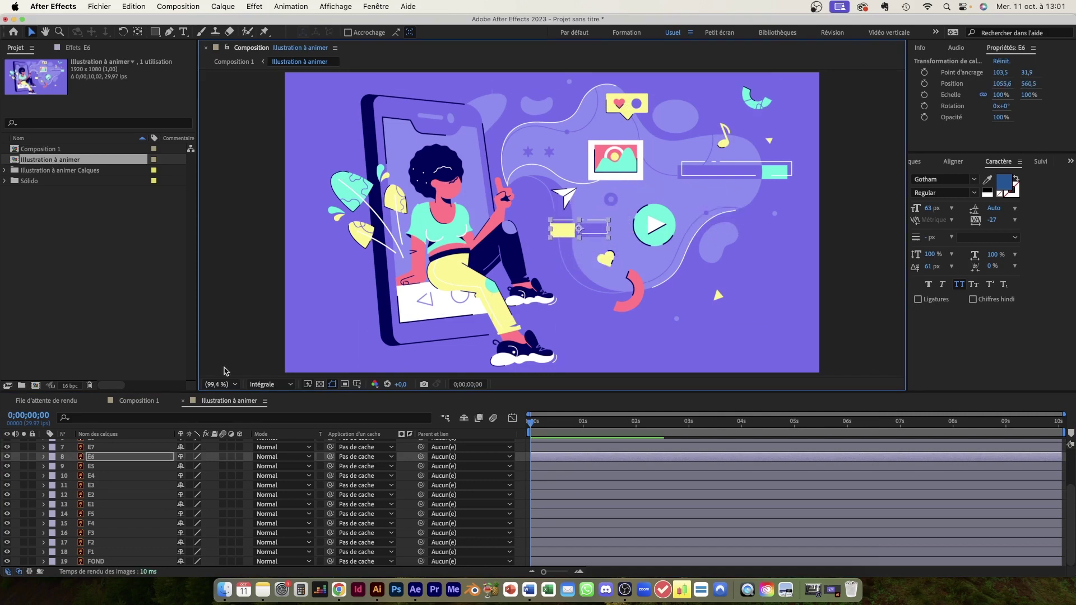
{"action": "left_click_drag", "start_coordinate": [596, 231], "coordinate": [641, 199]}
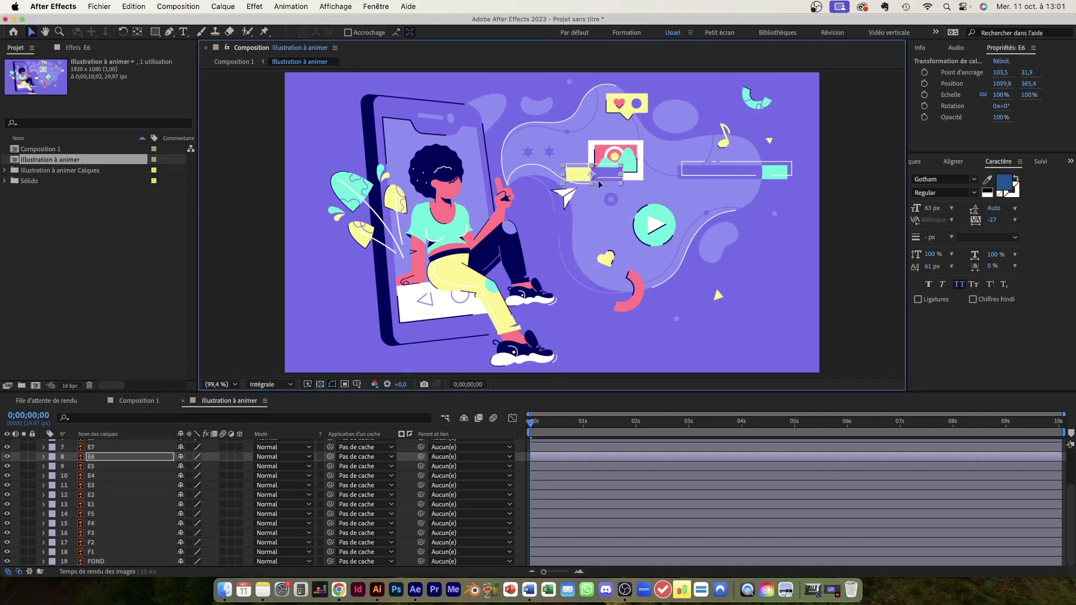
{"action": "key", "text": "super+z"}
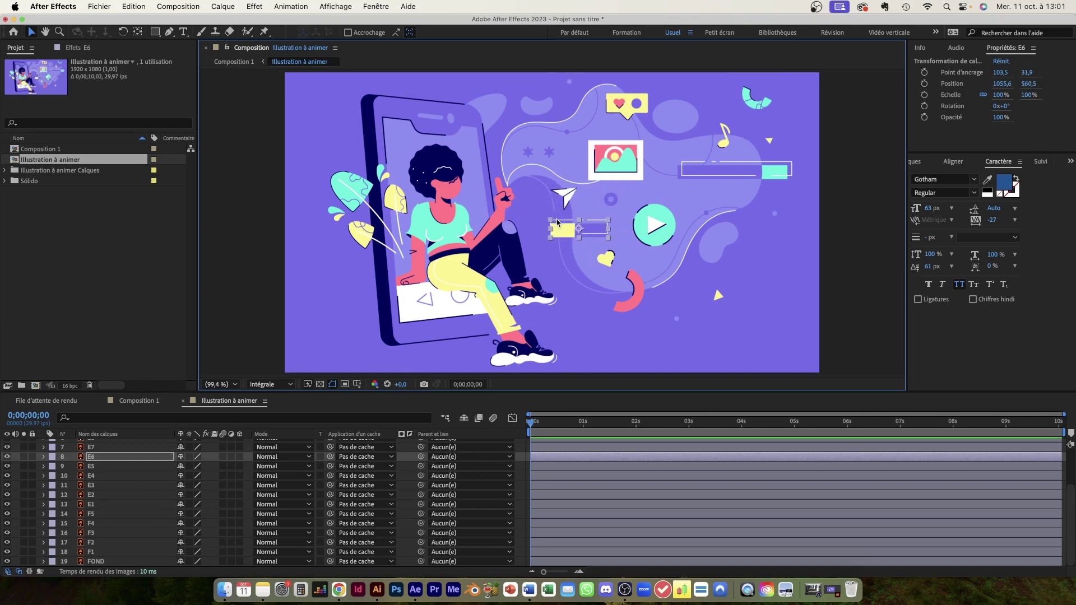
{"action": "mouse_move", "coordinate": [595, 230]}
{"action": "left_mouse_down"}
{"action": "mouse_move", "coordinate": [837, 184]}
{"action": "mouse_move", "coordinate": [845, 217]}
{"action": "left_mouse_up"}
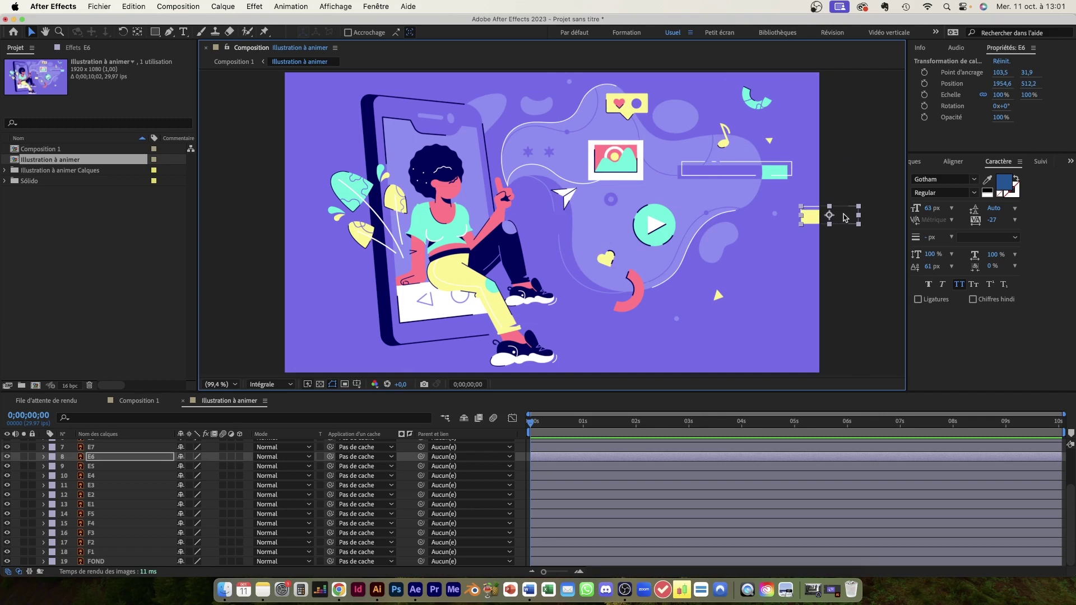
{"action": "key", "text": "super+z"}
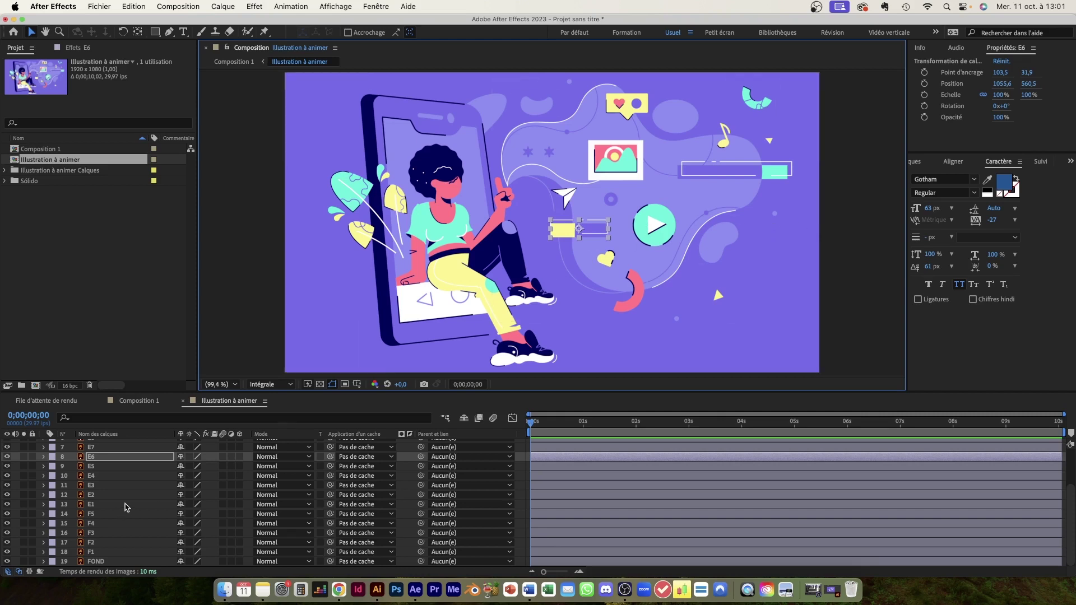
{"action": "scroll", "coordinate": [118, 486], "scroll_direction": "up", "scroll_amount": 3}
{"action": "scroll", "coordinate": [118, 463], "scroll_direction": "down", "scroll_amount": 3}
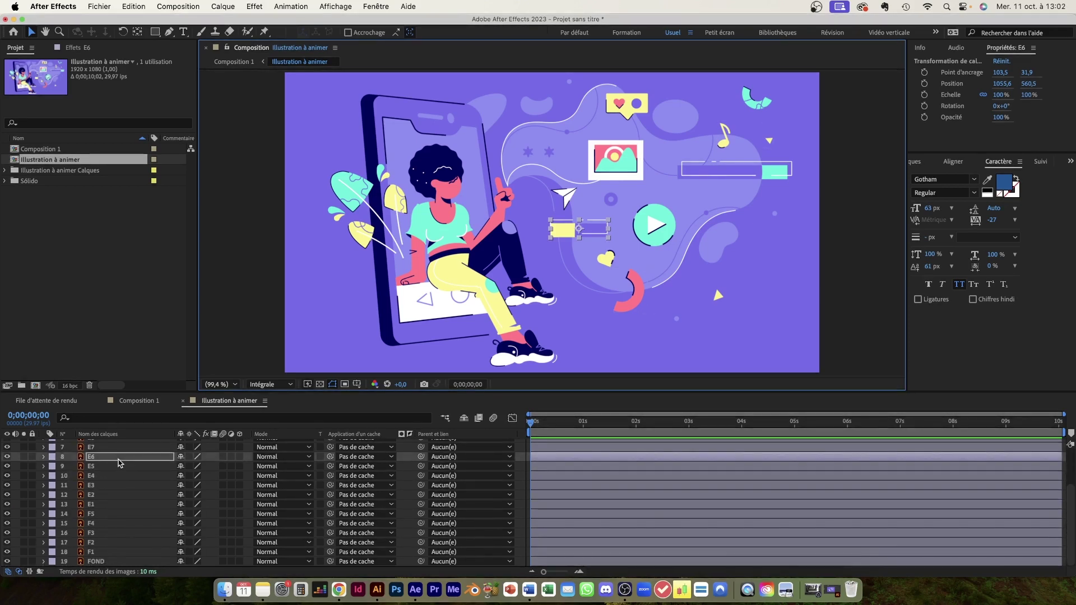
{"action": "left_click", "coordinate": [5, 170]}
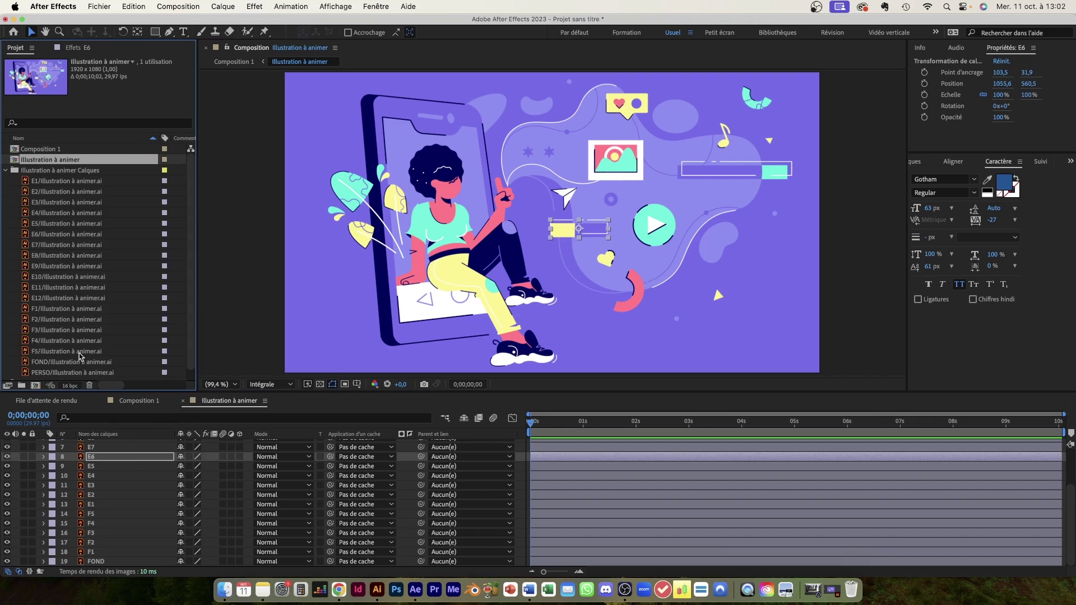
{"action": "left_click", "coordinate": [6, 170]}
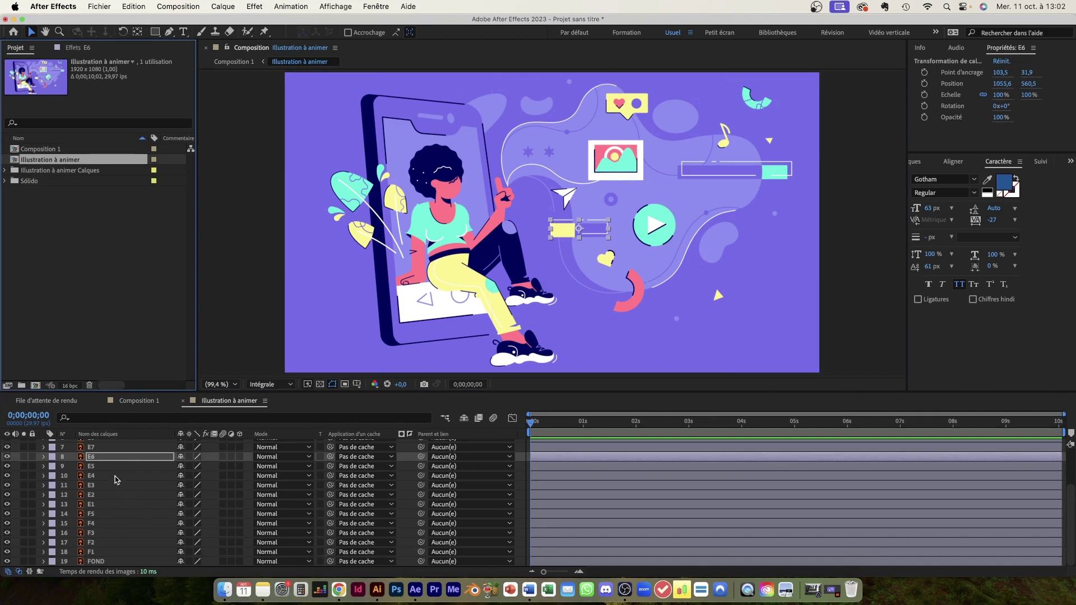
{"action": "scroll", "coordinate": [115, 480], "scroll_direction": "up", "scroll_amount": 3}
{"action": "scroll", "coordinate": [112, 502], "scroll_direction": "down", "scroll_amount": 1}
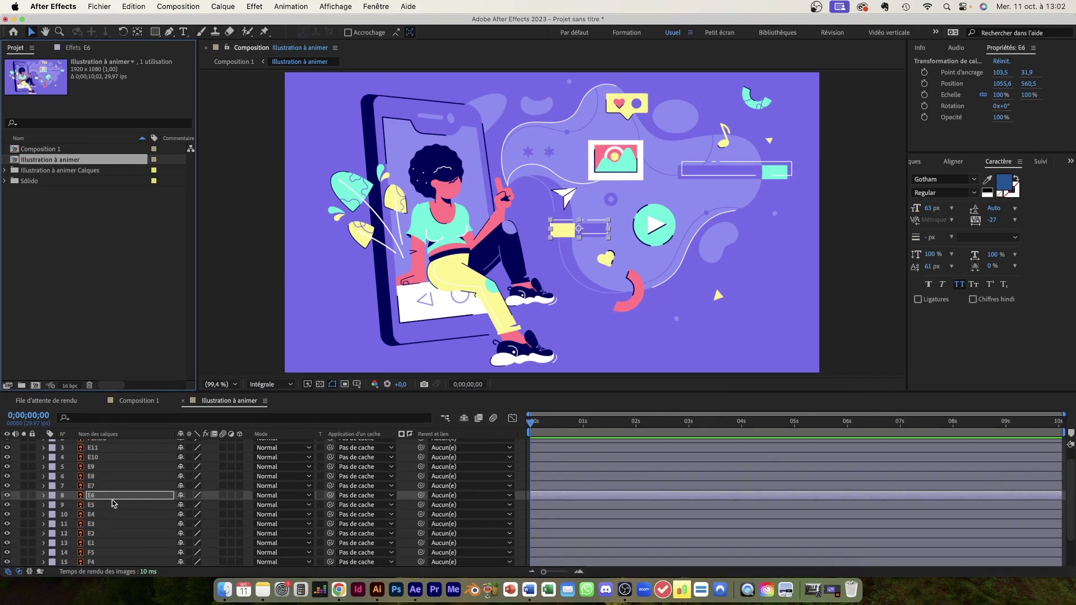
{"action": "left_click", "coordinate": [111, 504]}
- Select layers E4, E3, F4 and others to identify their elements, then select the play button
{"action": "left_click", "coordinate": [110, 514]}
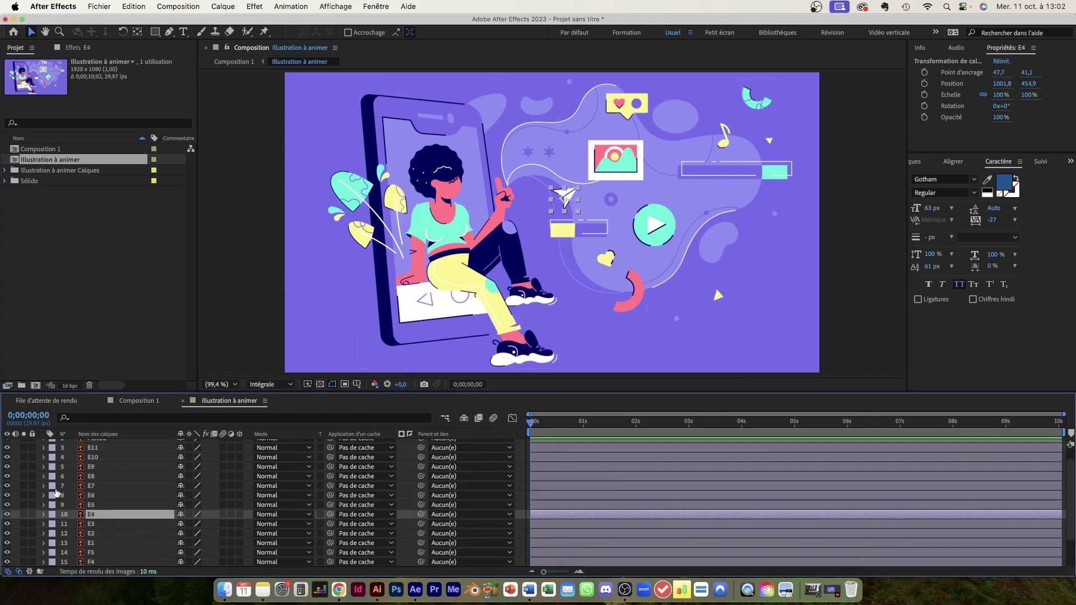
{"action": "left_click", "coordinate": [122, 526]}
{"action": "scroll", "coordinate": [119, 539], "scroll_direction": "down", "scroll_amount": 2}
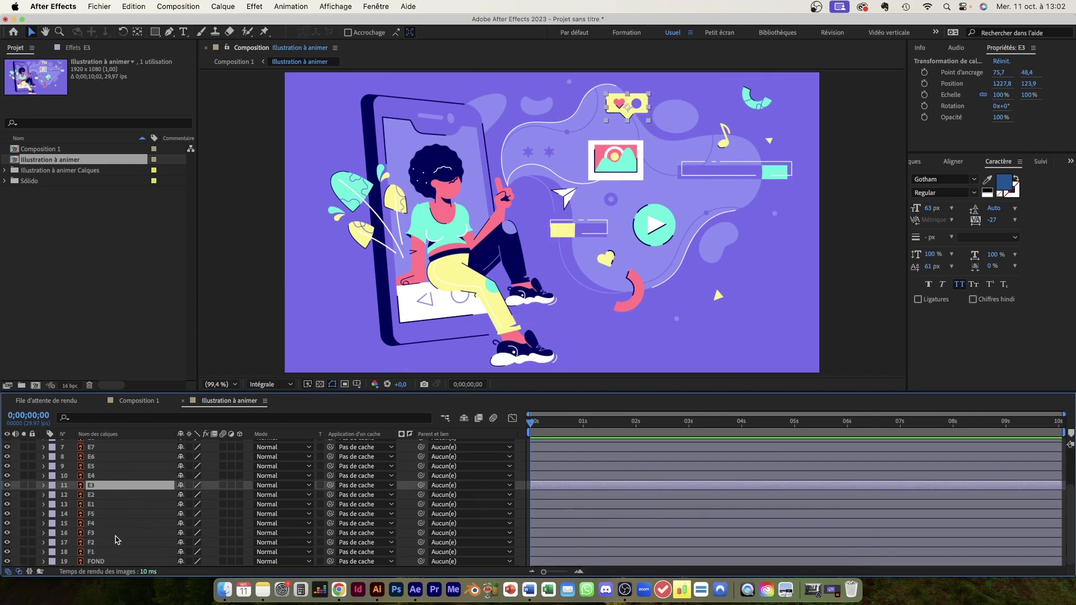
{"action": "left_click", "coordinate": [123, 497]}
{"action": "left_click", "coordinate": [120, 506]}
{"action": "left_click", "coordinate": [112, 525]}
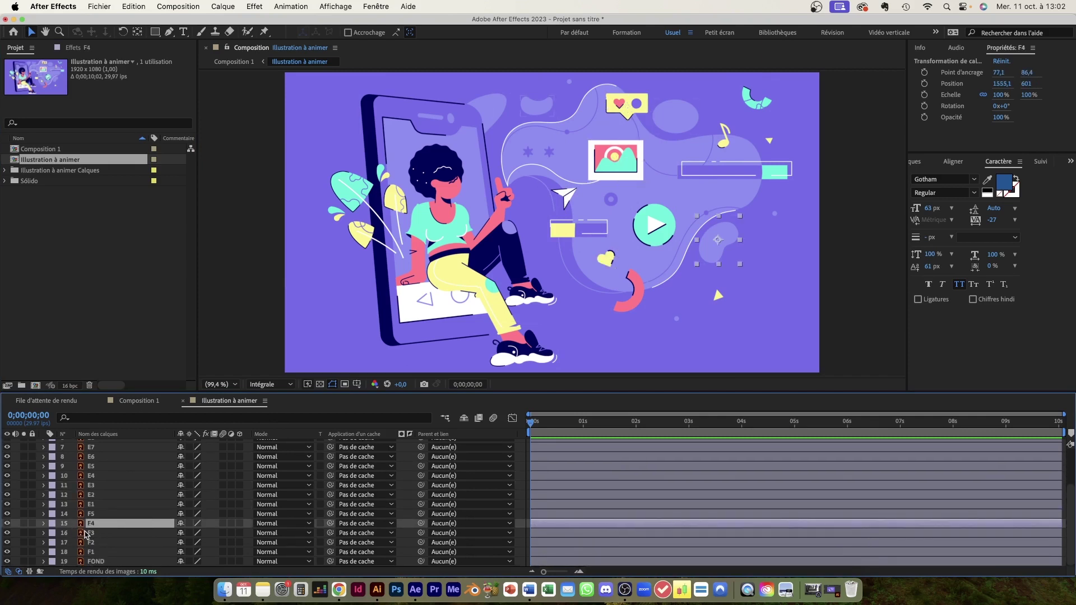
{"action": "left_click", "coordinate": [650, 226]}
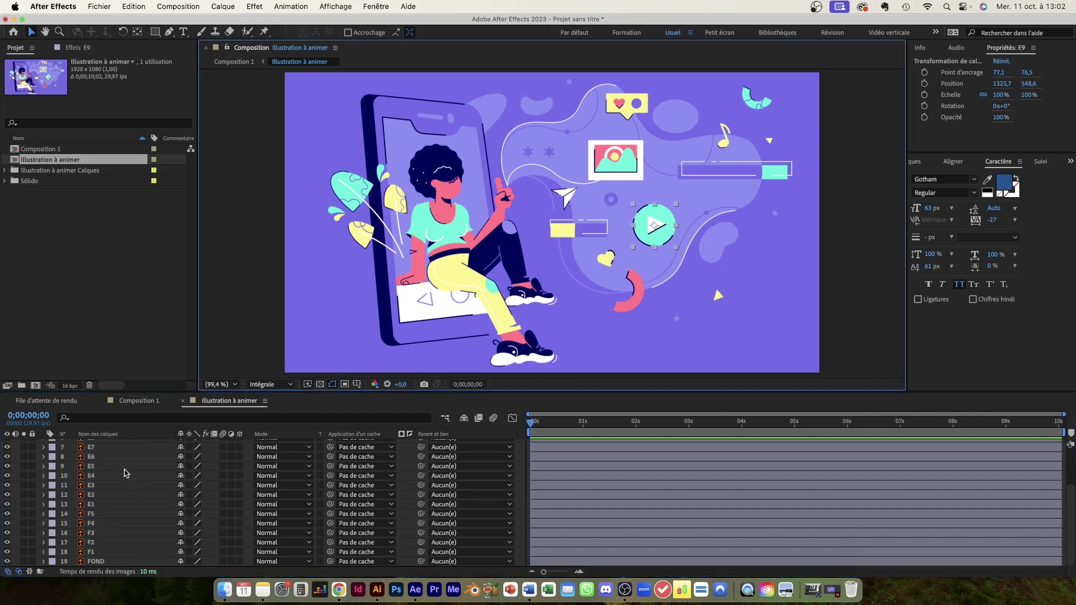
{"action": "scroll", "coordinate": [125, 469], "scroll_direction": "up", "scroll_amount": 3}
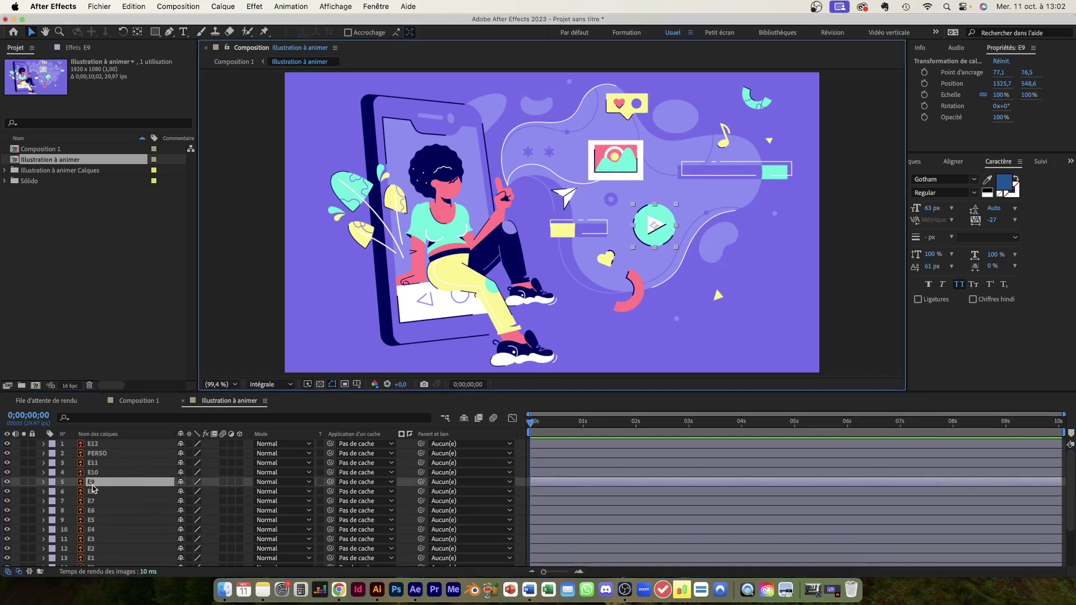
- Expand E9's Transform group and scale the play-button circle up to 495,1%
{"action": "left_click", "coordinate": [44, 482]}
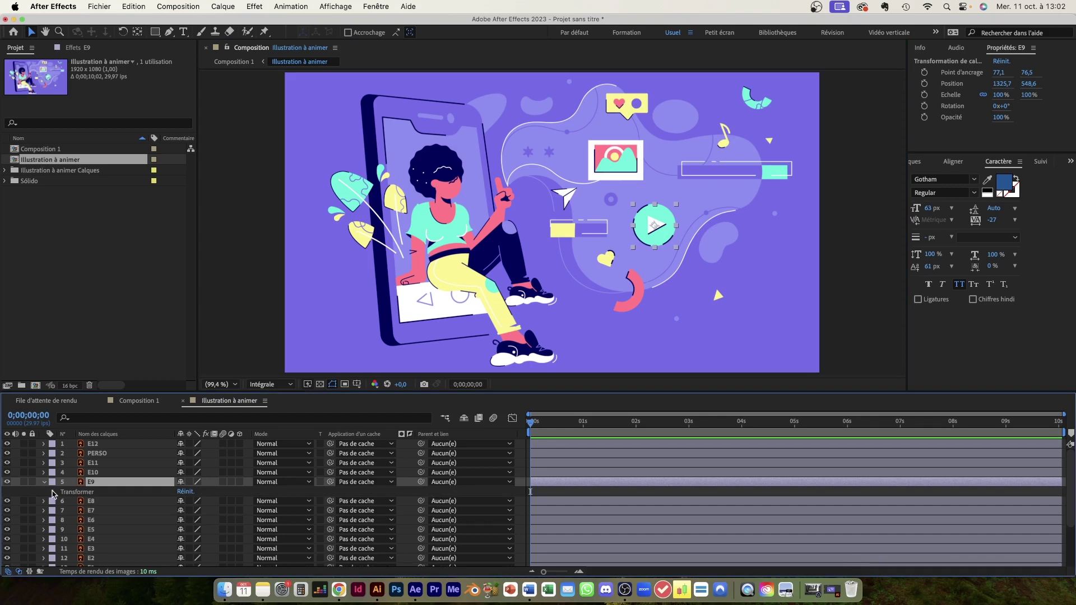
{"action": "left_click", "coordinate": [53, 491]}
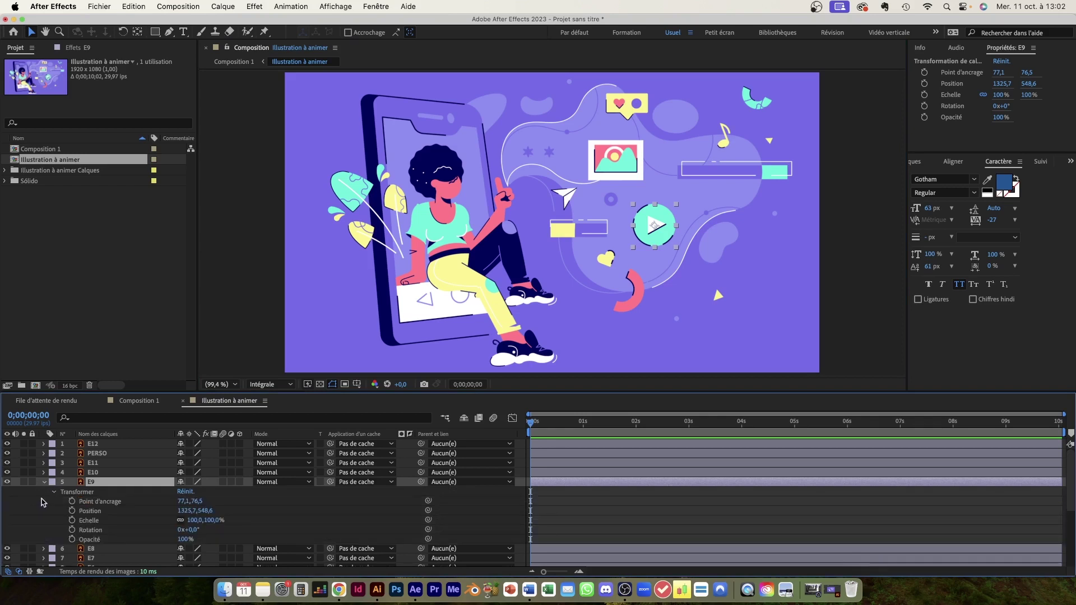
{"action": "scroll", "coordinate": [41, 499], "scroll_direction": "down", "scroll_amount": 1}
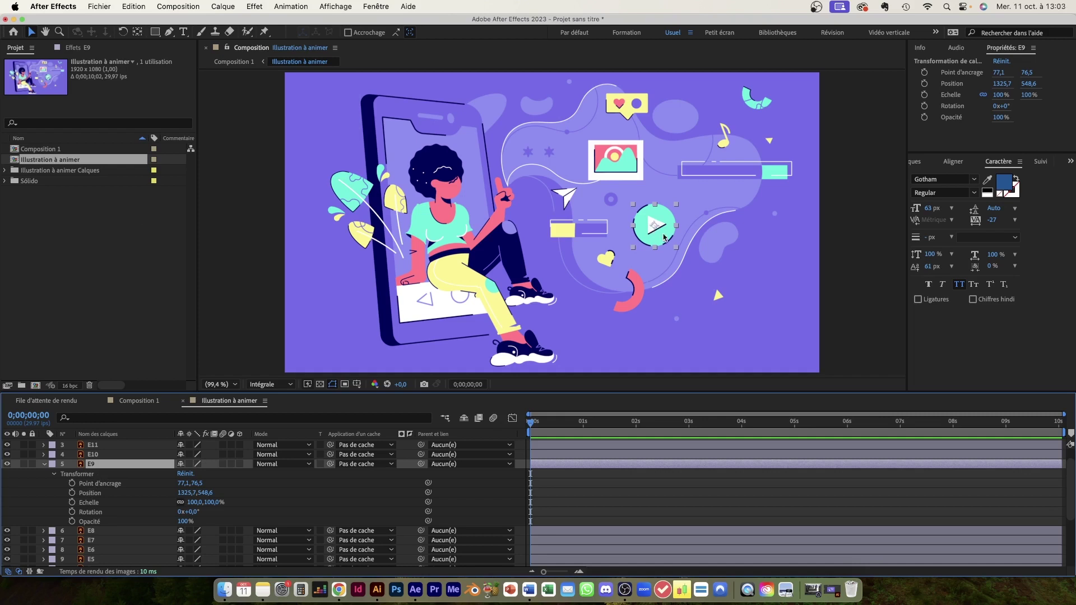
{"action": "left_click_drag", "start_coordinate": [769, 310], "coordinate": [761, 300]}
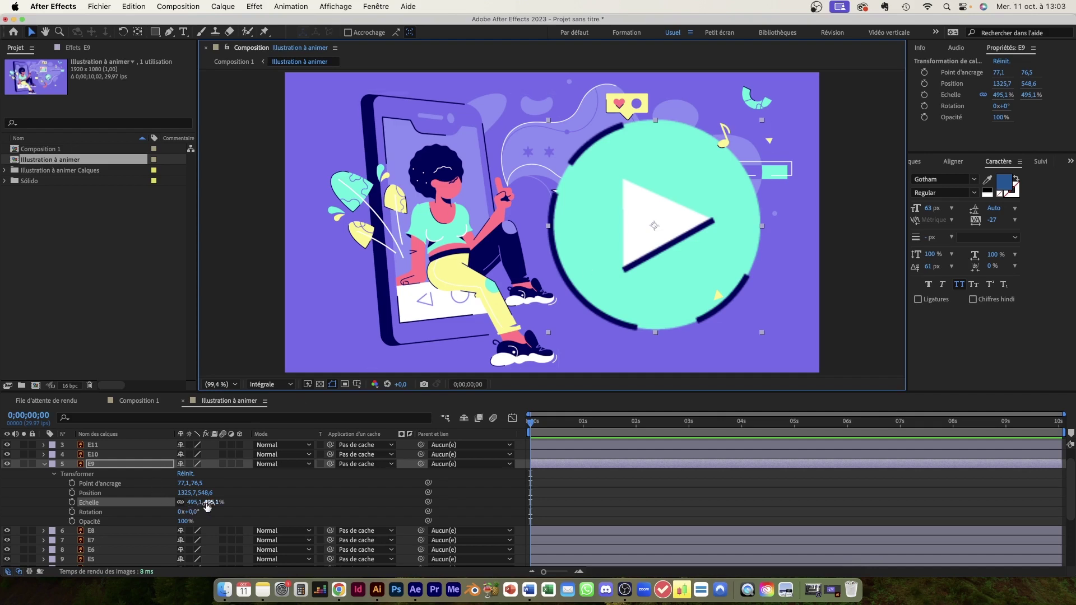
- Scrub E9's Échelle value back and forth until it reads 547,1%
{"action": "mouse_move", "coordinate": [210, 503]}
{"action": "left_mouse_down"}
{"action": "mouse_move", "coordinate": [81, 500]}
{"action": "mouse_move", "coordinate": [222, 503]}
{"action": "left_mouse_up"}
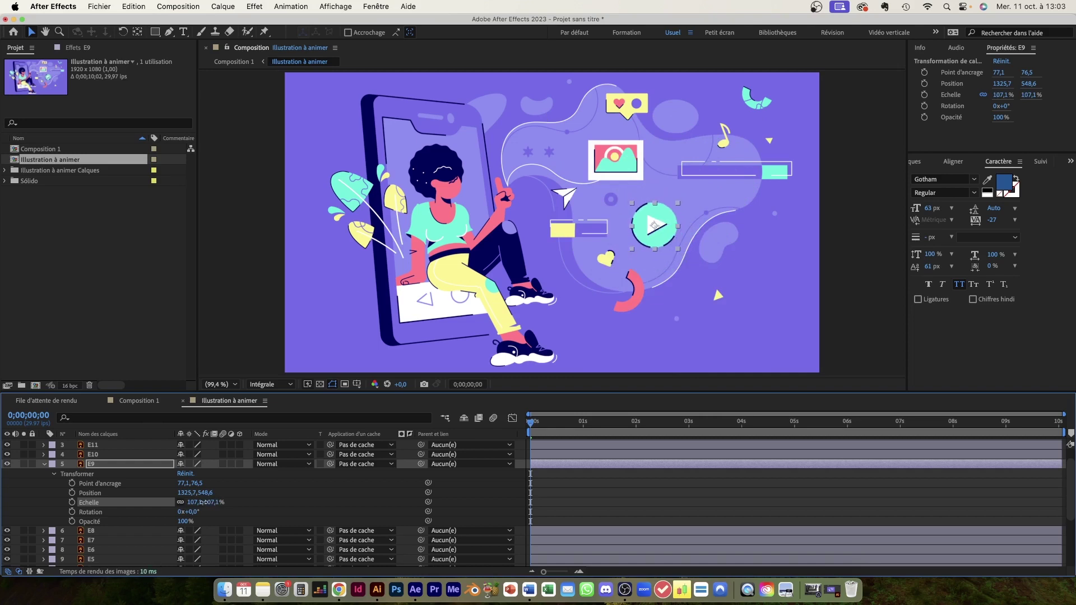
{"action": "mouse_move", "coordinate": [222, 503]}
{"action": "left_mouse_down"}
{"action": "mouse_move", "coordinate": [208, 502]}
{"action": "mouse_move", "coordinate": [228, 502]}
{"action": "left_mouse_up"}
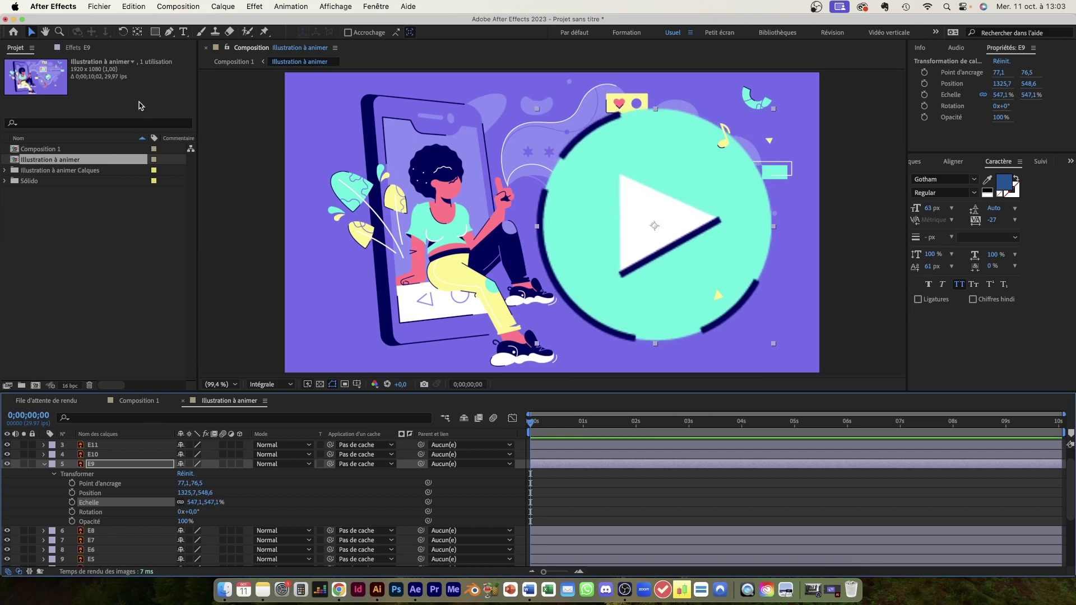
{"action": "left_click", "coordinate": [137, 32]}
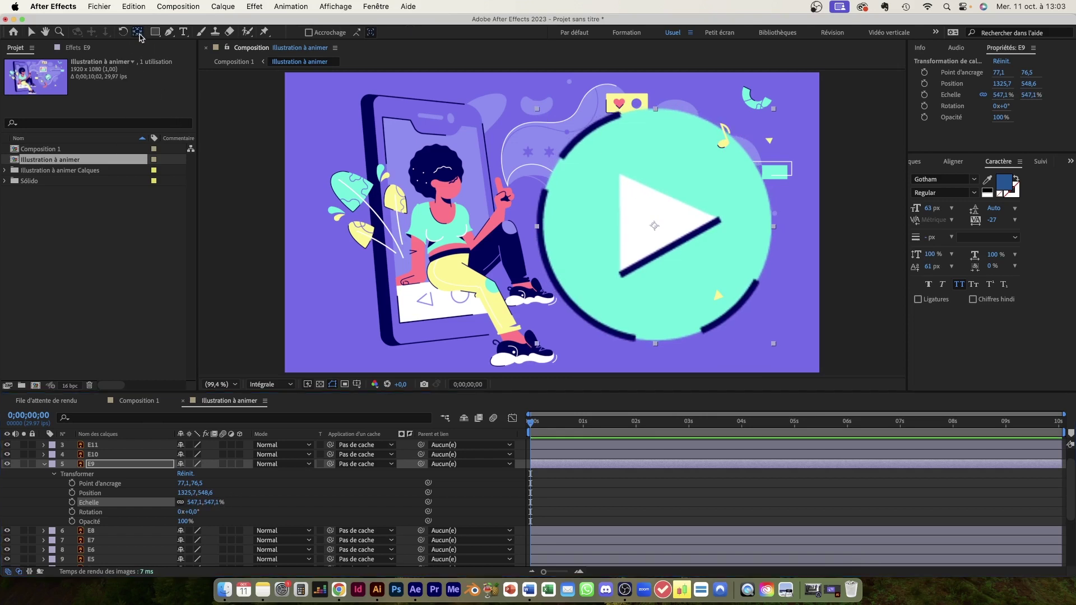
- Move E9's anchor to the circle's top edge, test scaling and rotating, then recentre the anchor
{"action": "left_click_drag", "start_coordinate": [653, 225], "coordinate": [656, 110]}
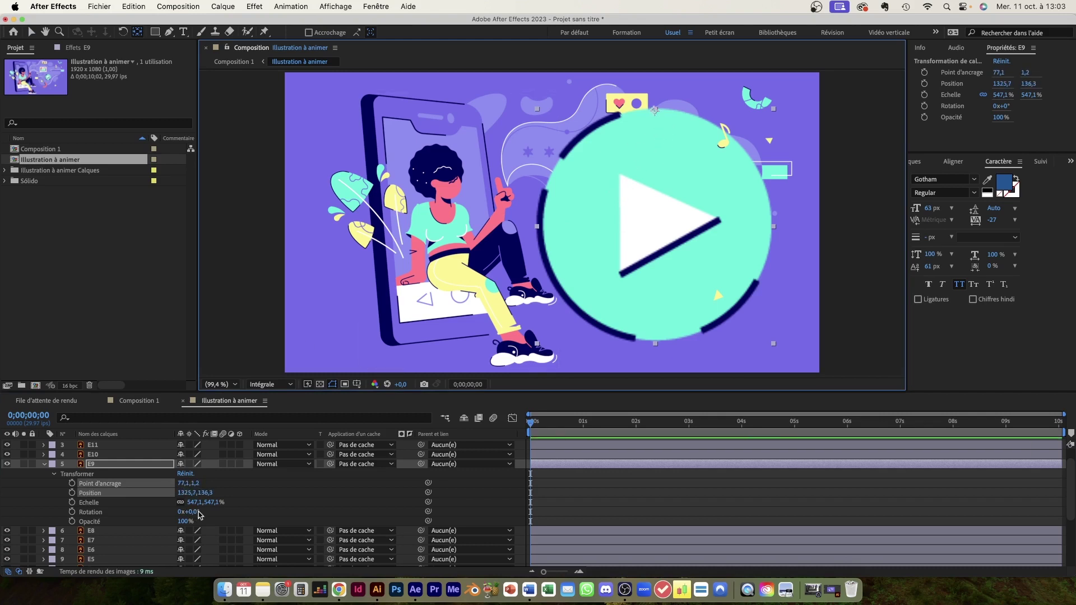
{"action": "mouse_move", "coordinate": [210, 504]}
{"action": "left_mouse_down"}
{"action": "mouse_move", "coordinate": [122, 495]}
{"action": "mouse_move", "coordinate": [156, 493]}
{"action": "left_mouse_up"}
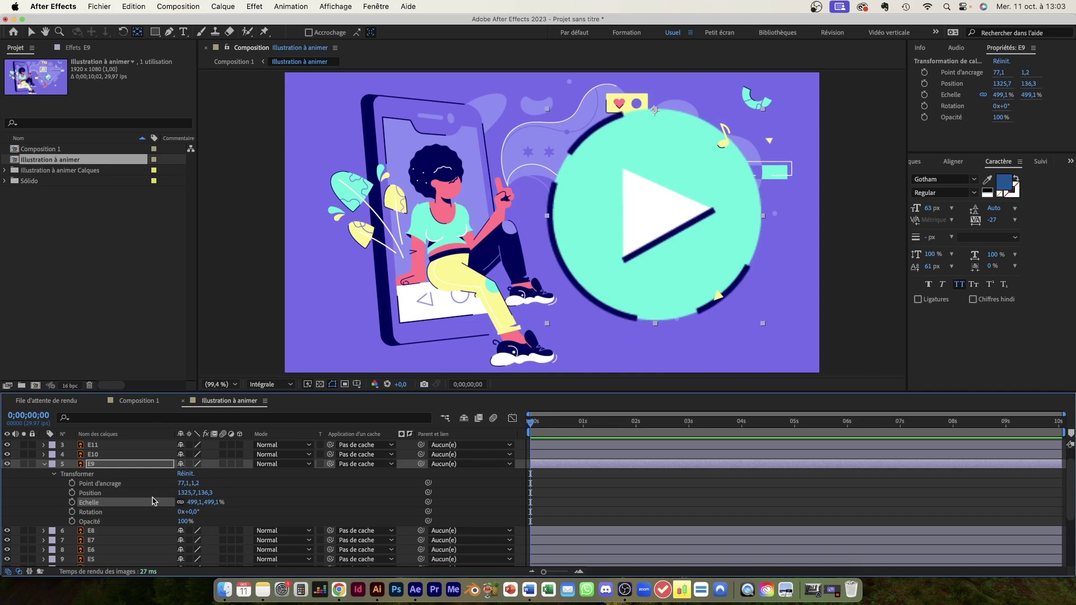
{"action": "mouse_move", "coordinate": [192, 511]}
{"action": "left_mouse_down"}
{"action": "mouse_move", "coordinate": [156, 506]}
{"action": "mouse_move", "coordinate": [188, 503]}
{"action": "left_mouse_up"}
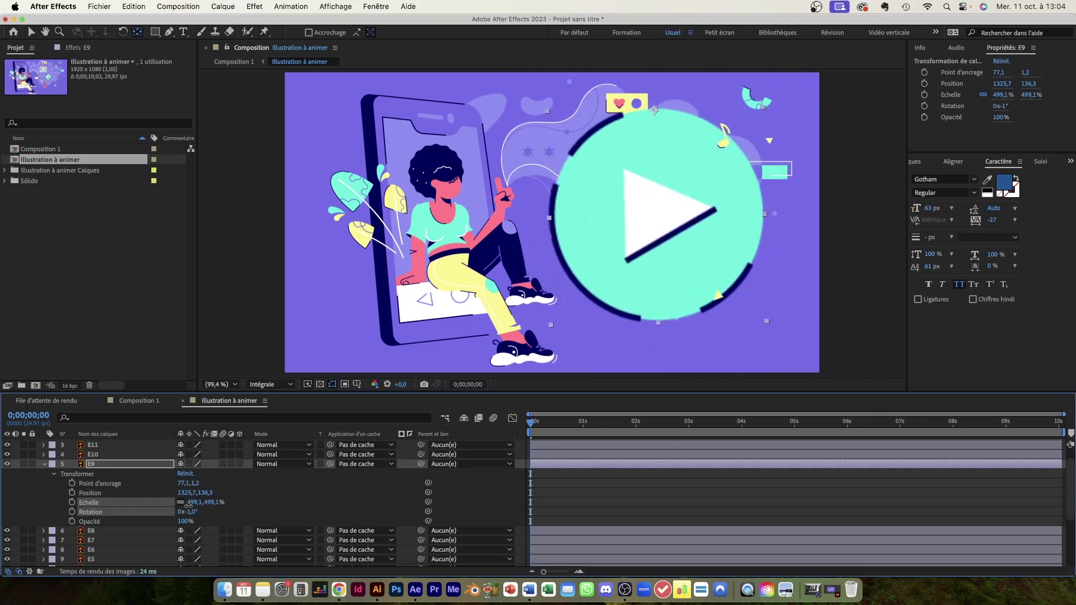
{"action": "left_click_drag", "start_coordinate": [189, 506], "coordinate": [183, 508]}
{"action": "key", "text": "super+alt+Home"}
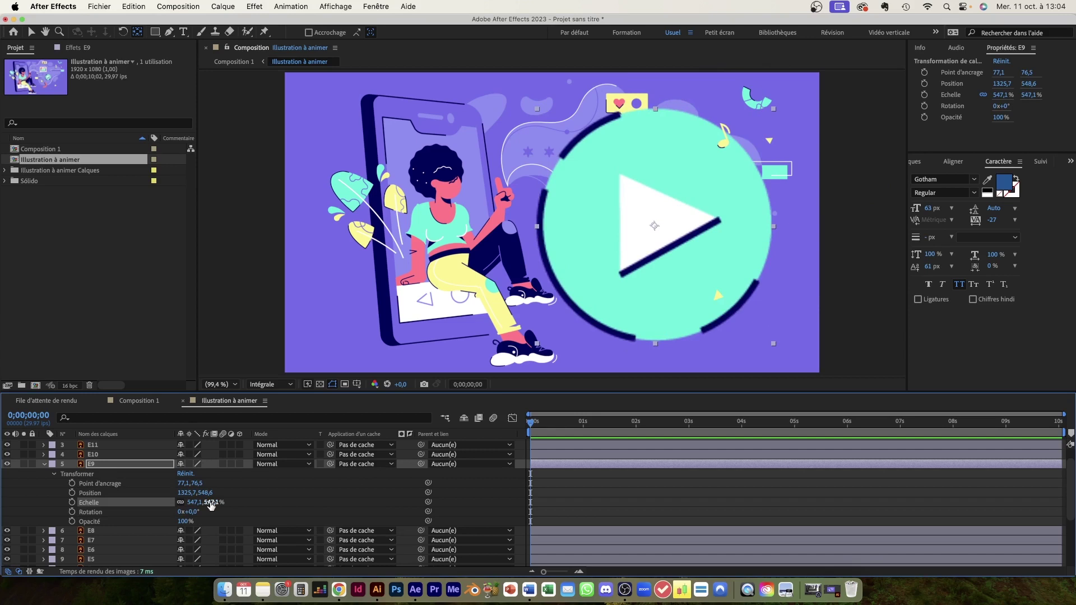
- Rotate the play button to 0x+264°, then undo so its rotation returns to 0x+0°
{"action": "mouse_move", "coordinate": [192, 512]}
{"action": "left_mouse_down"}
{"action": "mouse_move", "coordinate": [175, 512]}
{"action": "mouse_move", "coordinate": [343, 505]}
{"action": "left_mouse_up"}
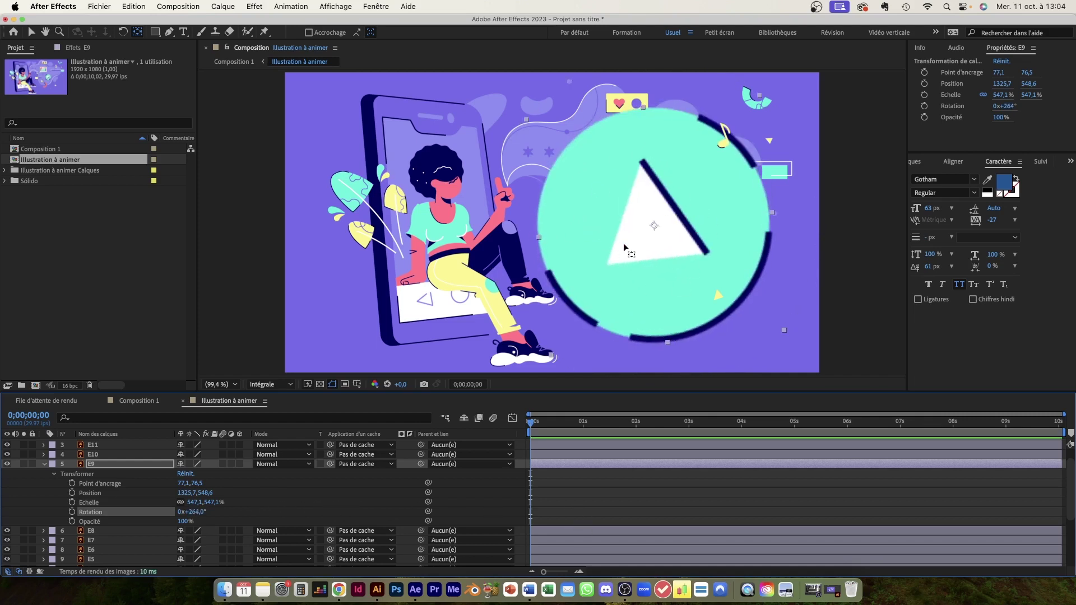
{"action": "key", "text": "cmd+z"}
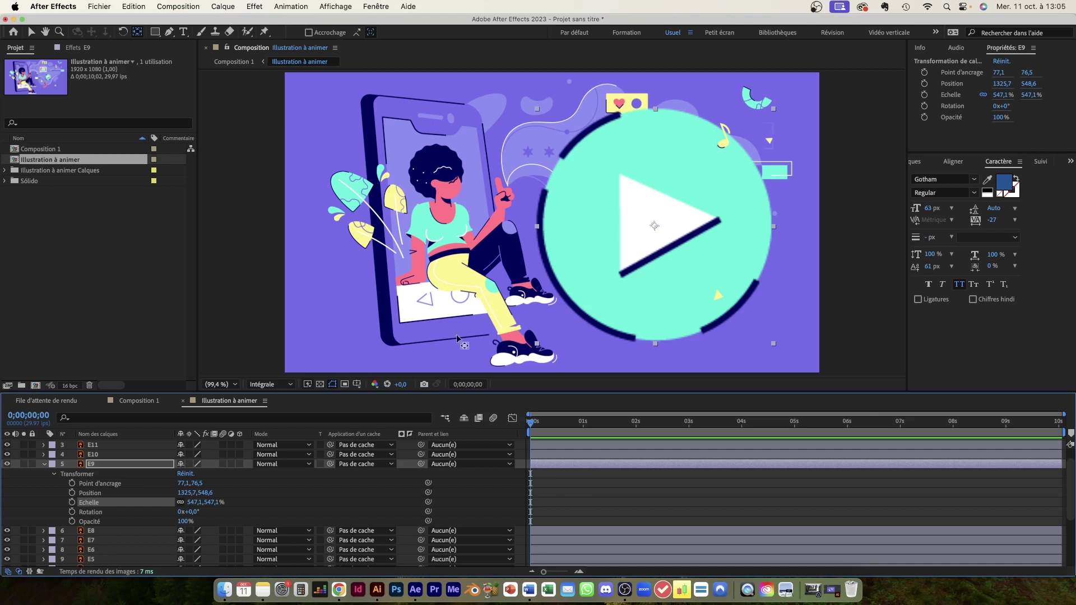
{"action": "left_click", "coordinate": [32, 32]}
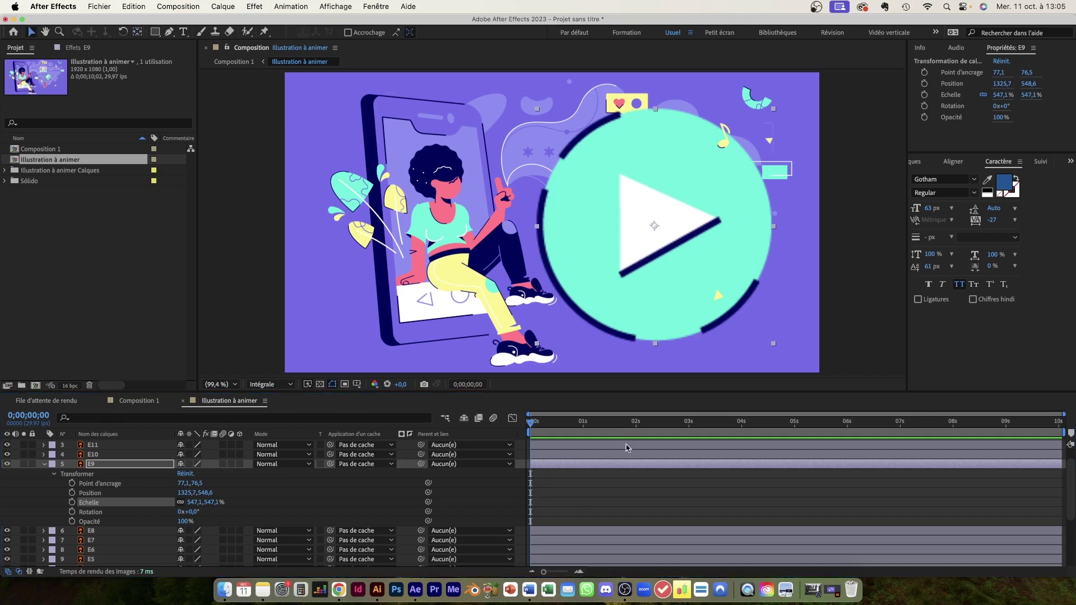
{"action": "left_click", "coordinate": [587, 469]}
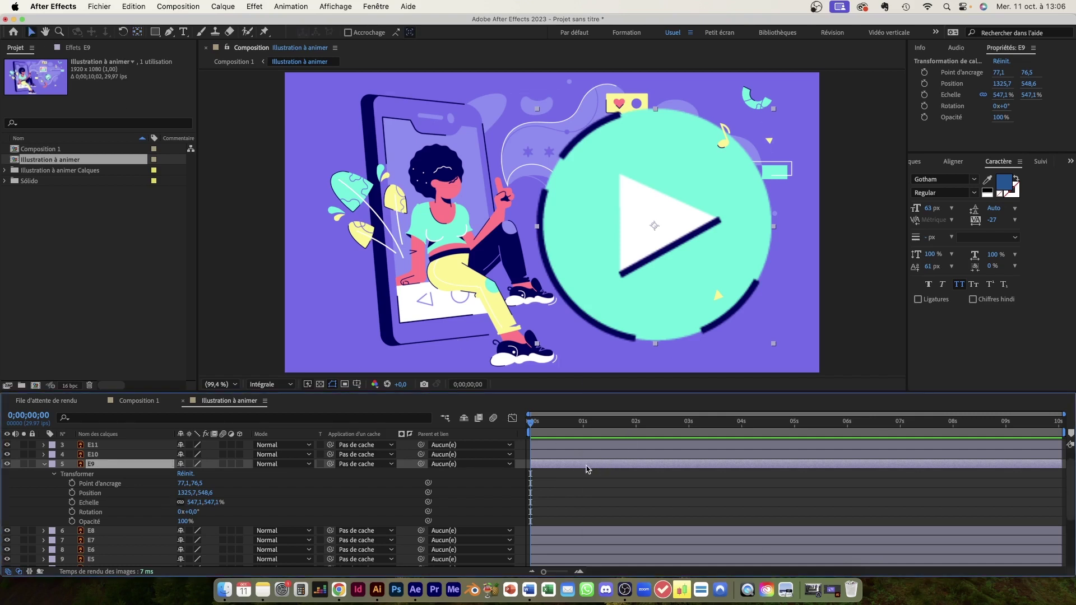
{"action": "right_click", "coordinate": [587, 469]}
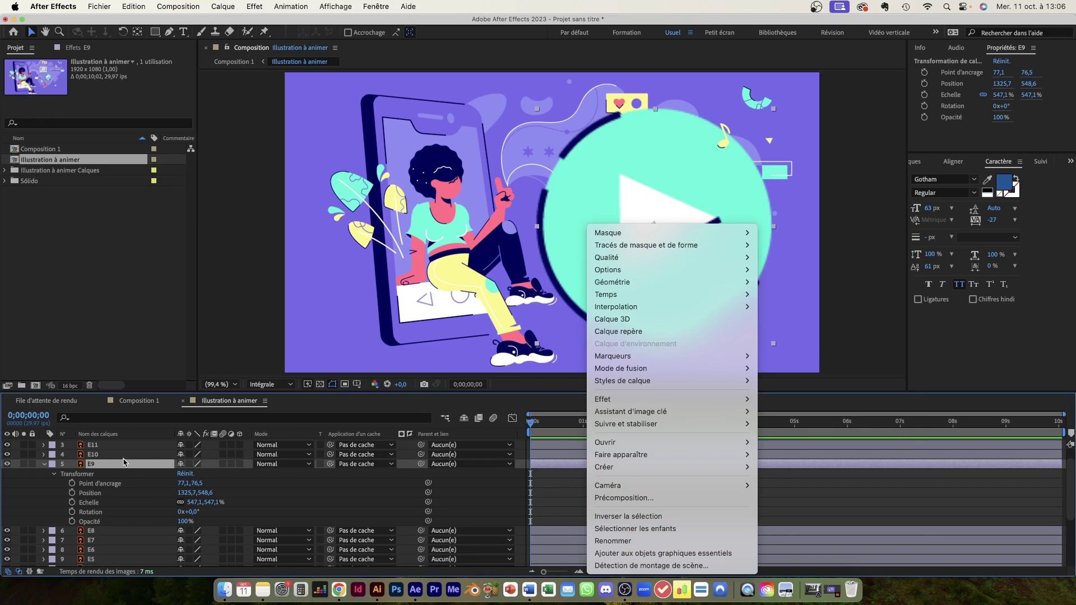
{"action": "left_click", "coordinate": [586, 493]}
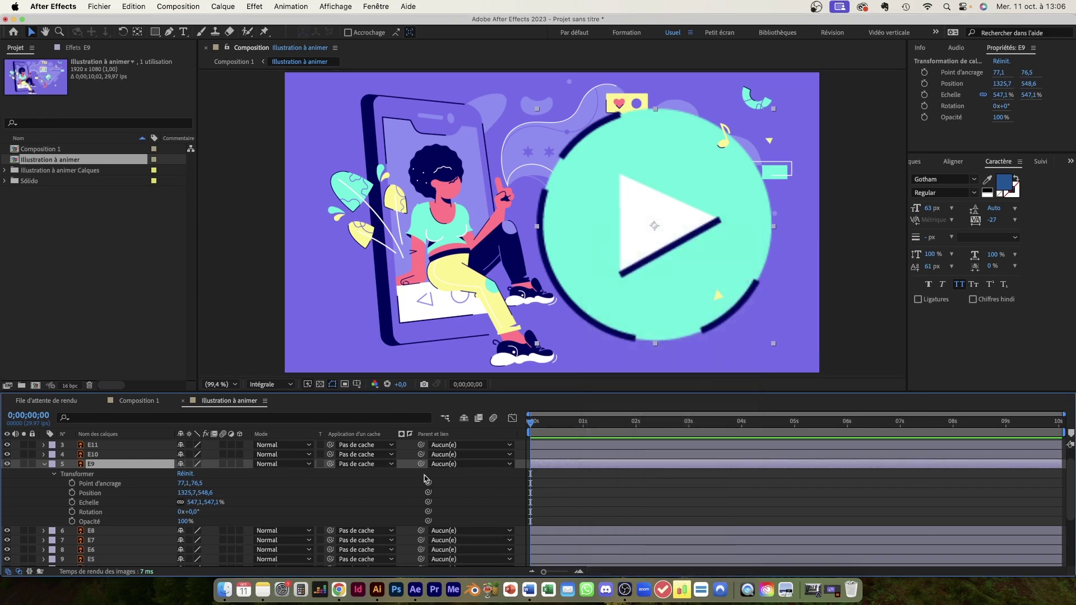
{"action": "right_click", "coordinate": [594, 490]}
{"action": "mouse_move", "coordinate": [676, 503]}
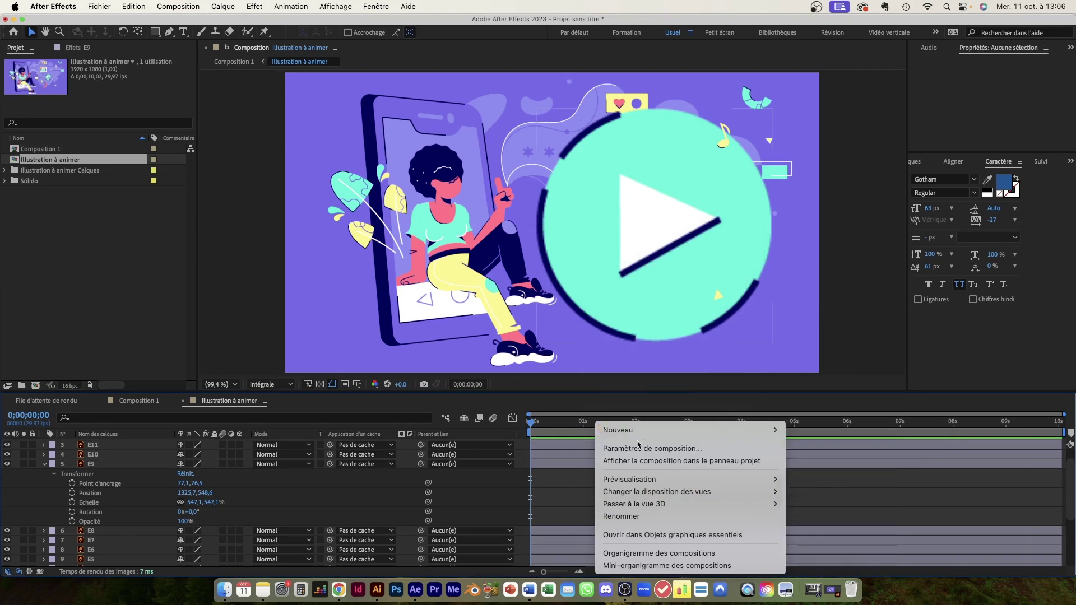
{"action": "mouse_move", "coordinate": [639, 432]}
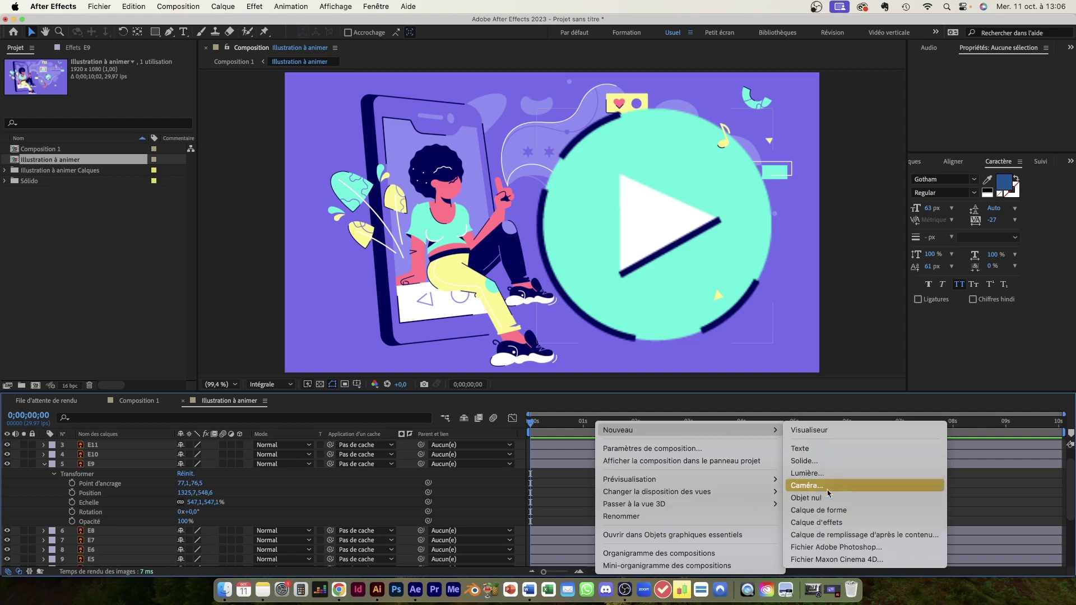
{"action": "left_click", "coordinate": [563, 492]}
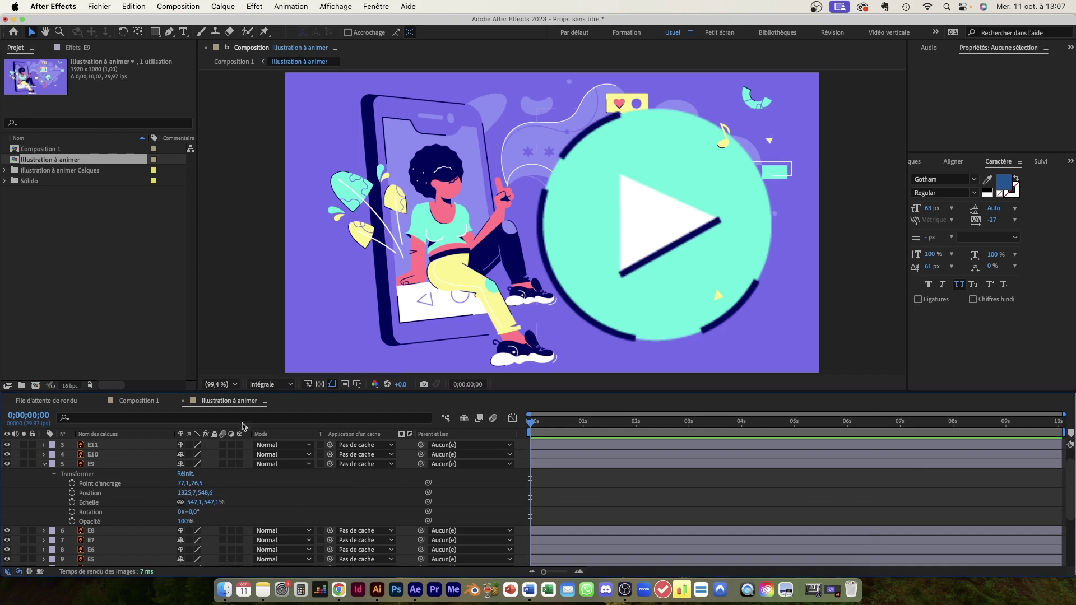
- Undo the play button's resize back to 100% scale, then select the paper plane layer E4
{"action": "key", "text": "super+z"}
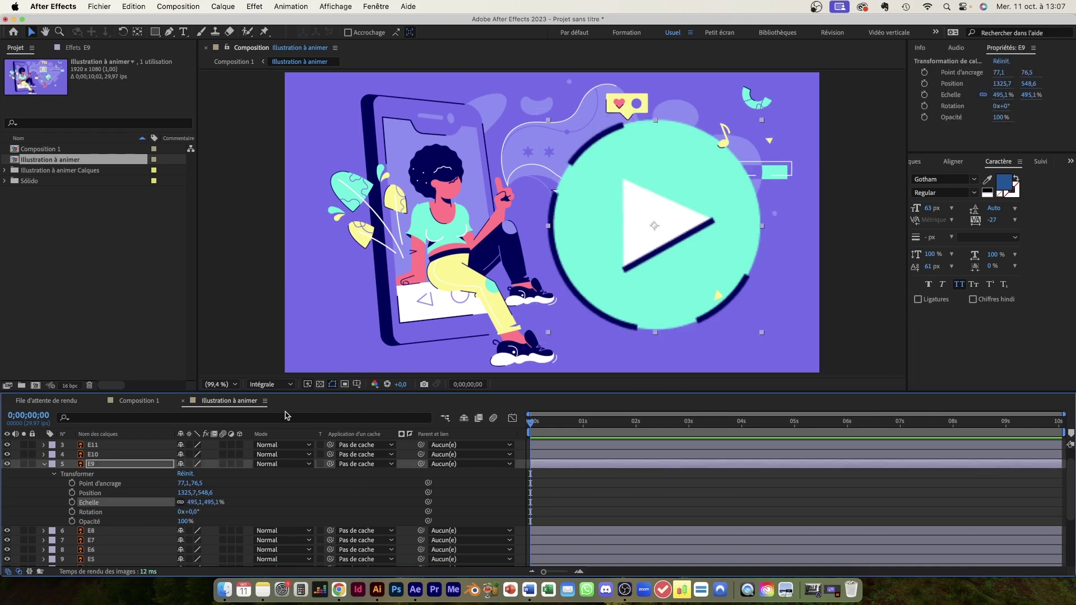
{"action": "left_click", "coordinate": [607, 486]}
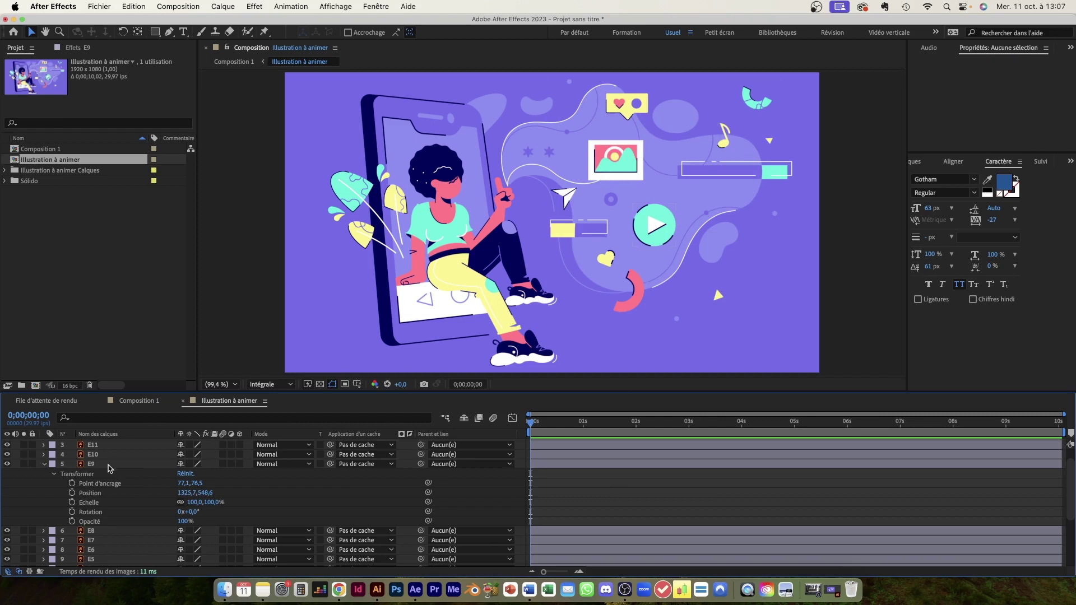
{"action": "left_click", "coordinate": [566, 201]}
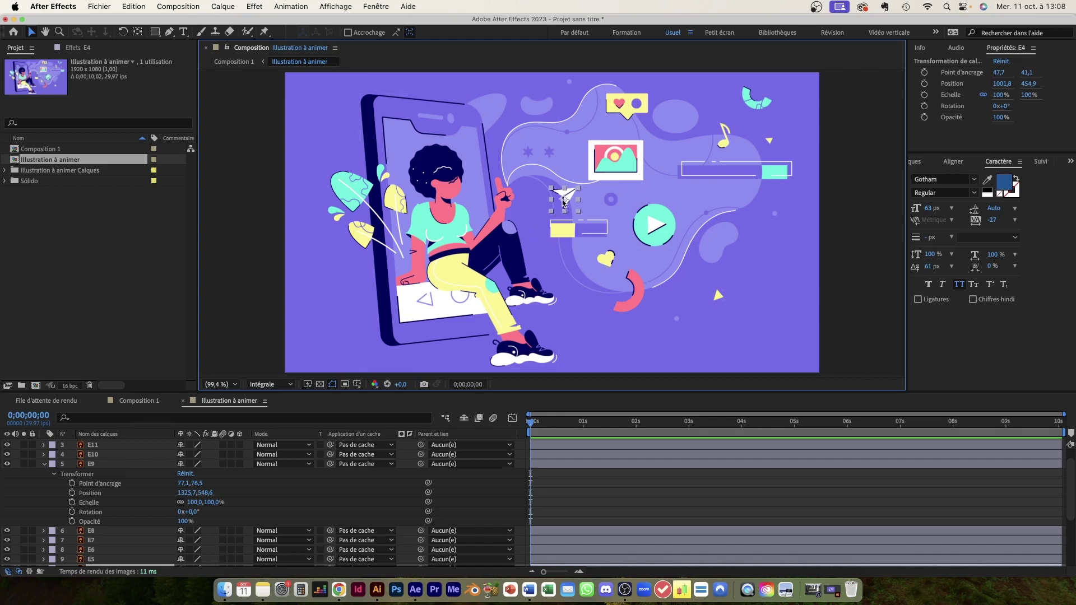
- Move the paper plane E4 and enlarge it to about 1485%, with Continuously Rasterize on
{"action": "mouse_move", "coordinate": [565, 199]}
{"action": "left_mouse_down"}
{"action": "mouse_move", "coordinate": [263, 371]}
{"action": "mouse_move", "coordinate": [348, 307]}
{"action": "mouse_move", "coordinate": [383, 340]}
{"action": "left_mouse_up"}
{"action": "mouse_move", "coordinate": [351, 297]}
{"action": "left_mouse_down"}
{"action": "mouse_move", "coordinate": [341, 307]}
{"action": "mouse_move", "coordinate": [548, 204]}
{"action": "mouse_move", "coordinate": [311, 317]}
{"action": "mouse_move", "coordinate": [256, 360]}
{"action": "left_mouse_up"}
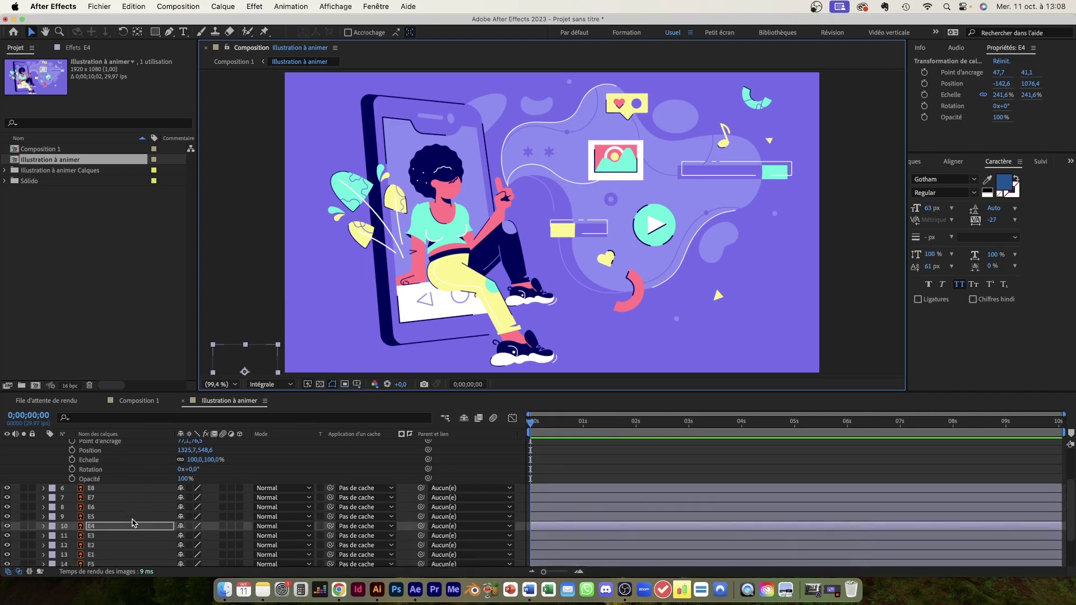
{"action": "mouse_move", "coordinate": [252, 360]}
{"action": "left_mouse_down"}
{"action": "mouse_move", "coordinate": [302, 323]}
{"action": "mouse_move", "coordinate": [328, 271]}
{"action": "left_mouse_up"}
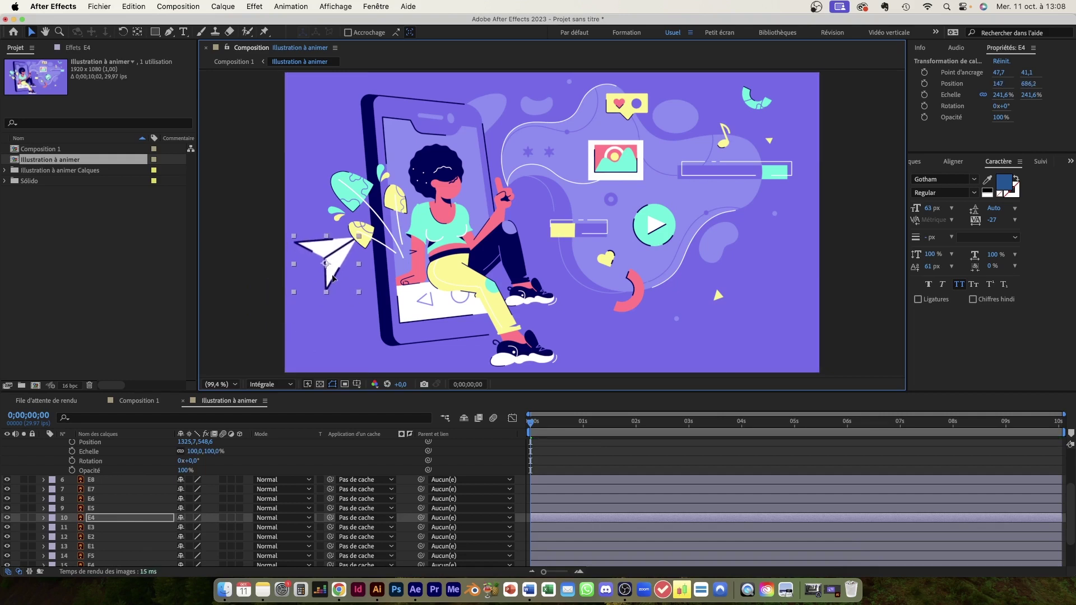
{"action": "mouse_move", "coordinate": [327, 272]}
{"action": "left_mouse_down"}
{"action": "mouse_move", "coordinate": [601, 299]}
{"action": "mouse_move", "coordinate": [583, 300]}
{"action": "mouse_move", "coordinate": [627, 321]}
{"action": "mouse_move", "coordinate": [778, 461]}
{"action": "left_mouse_up"}
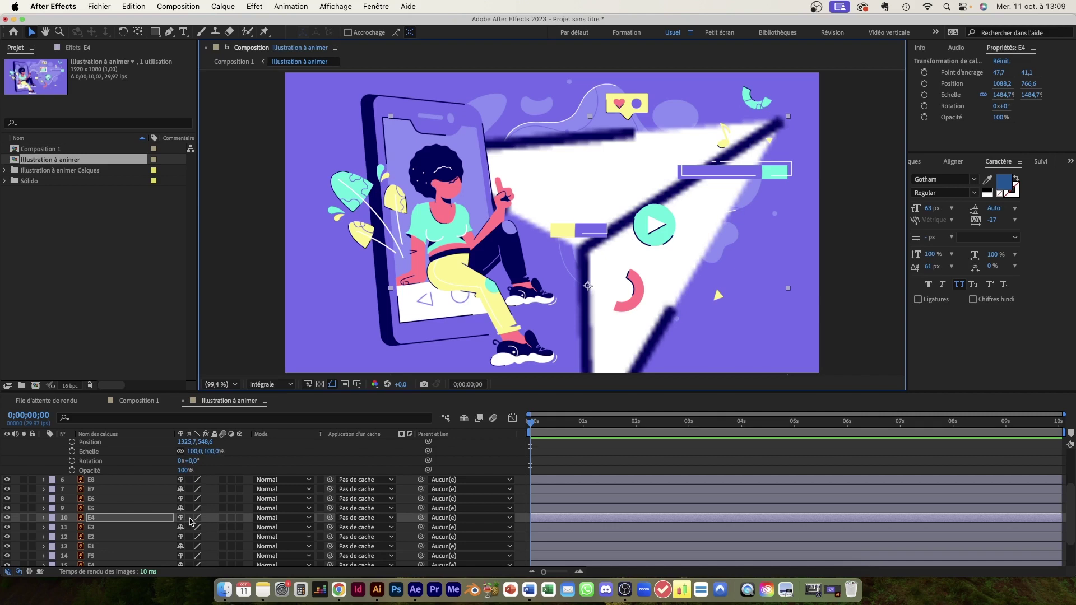
{"action": "left_click", "coordinate": [189, 518]}
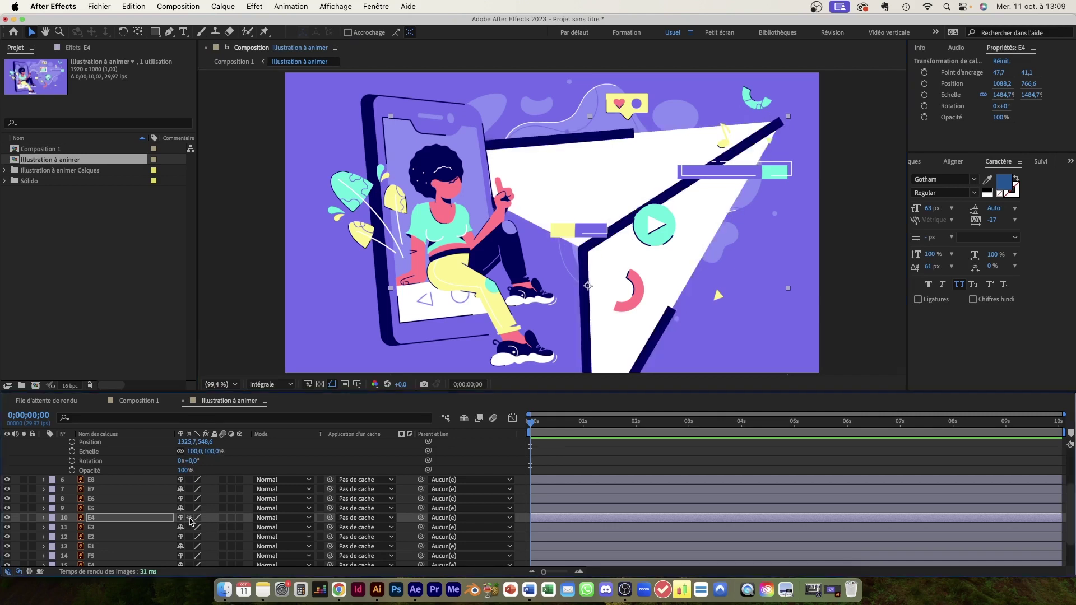
- Fit the comp in the viewer, then shrink E4 to 432.6% at 1466.1, 450.9 near the upper-right bar
{"action": "key", "text": "comma"}
{"action": "key", "text": "comma"}
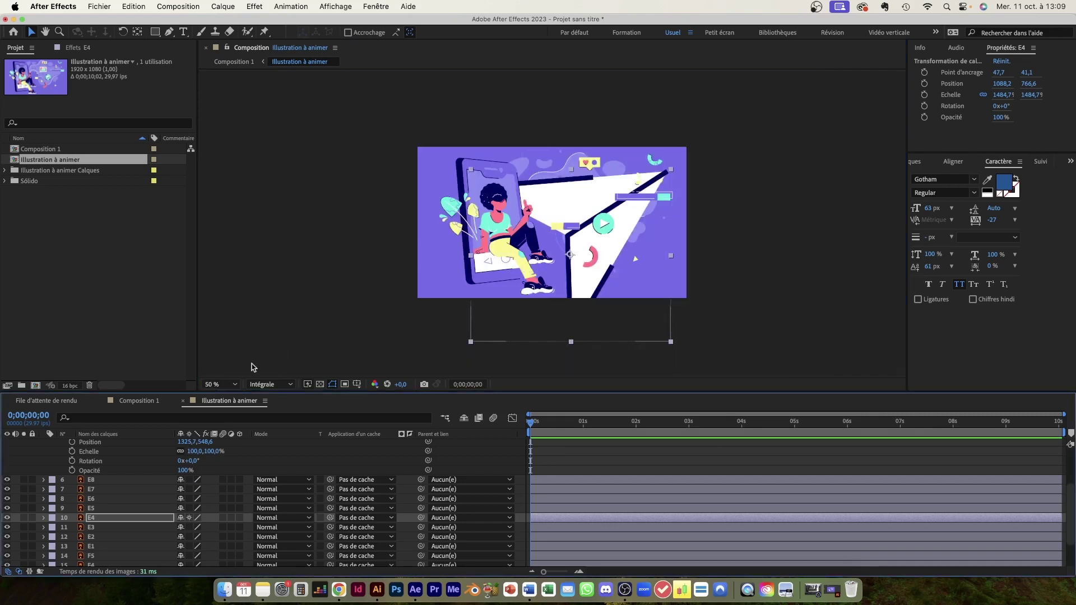
{"action": "left_click", "coordinate": [230, 385]}
{"action": "left_click", "coordinate": [242, 190]}
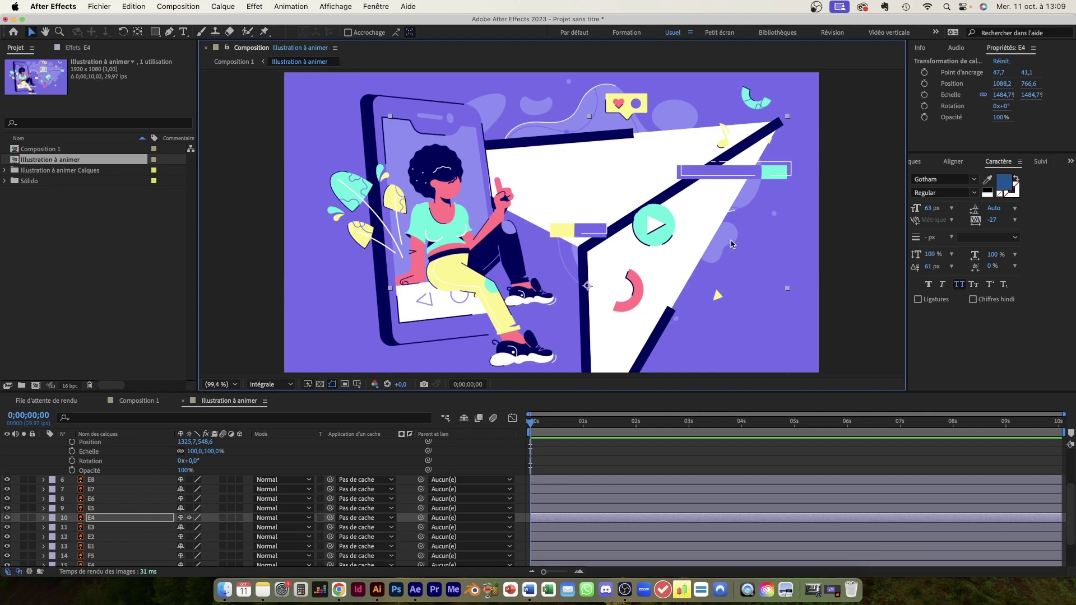
{"action": "mouse_move", "coordinate": [787, 116]}
{"action": "left_mouse_down"}
{"action": "mouse_move", "coordinate": [720, 150]}
{"action": "mouse_move", "coordinate": [626, 223]}
{"action": "left_mouse_up"}
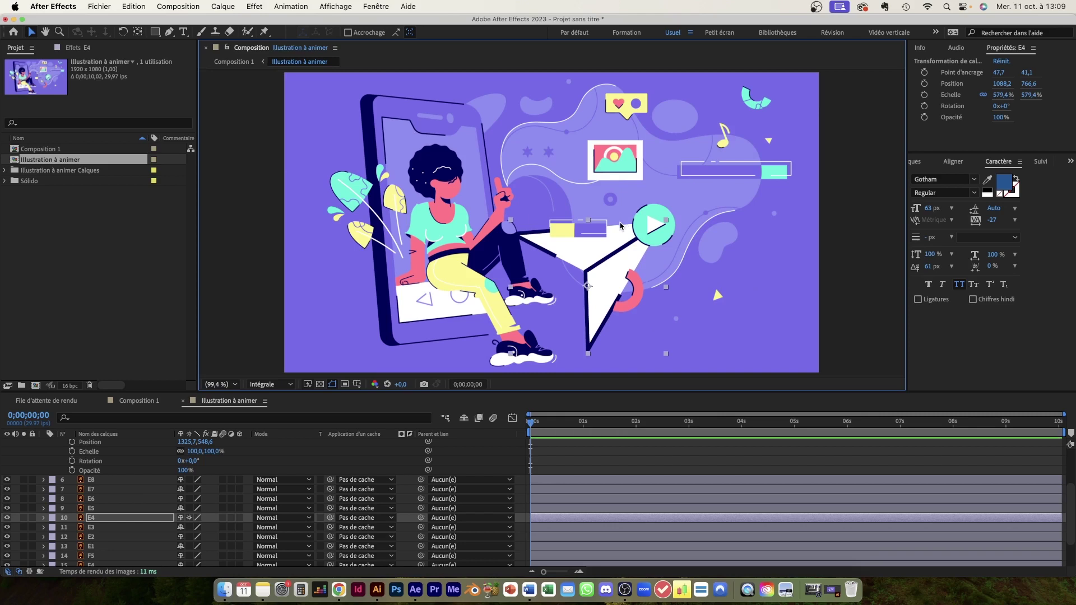
{"action": "left_click_drag", "start_coordinate": [597, 268], "coordinate": [566, 282]}
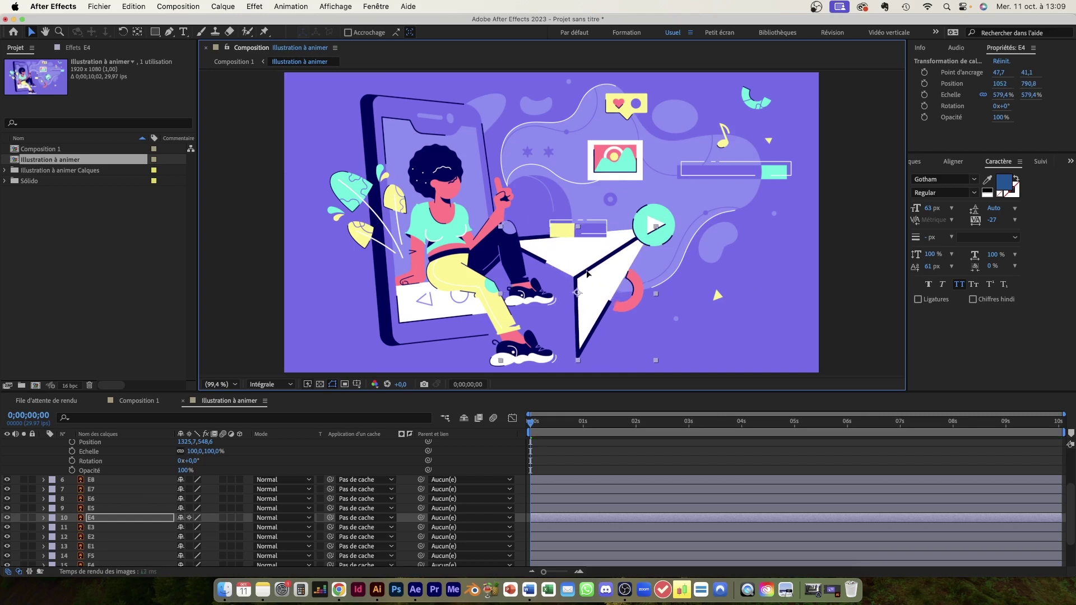
{"action": "left_click_drag", "start_coordinate": [634, 238], "coordinate": [614, 252]}
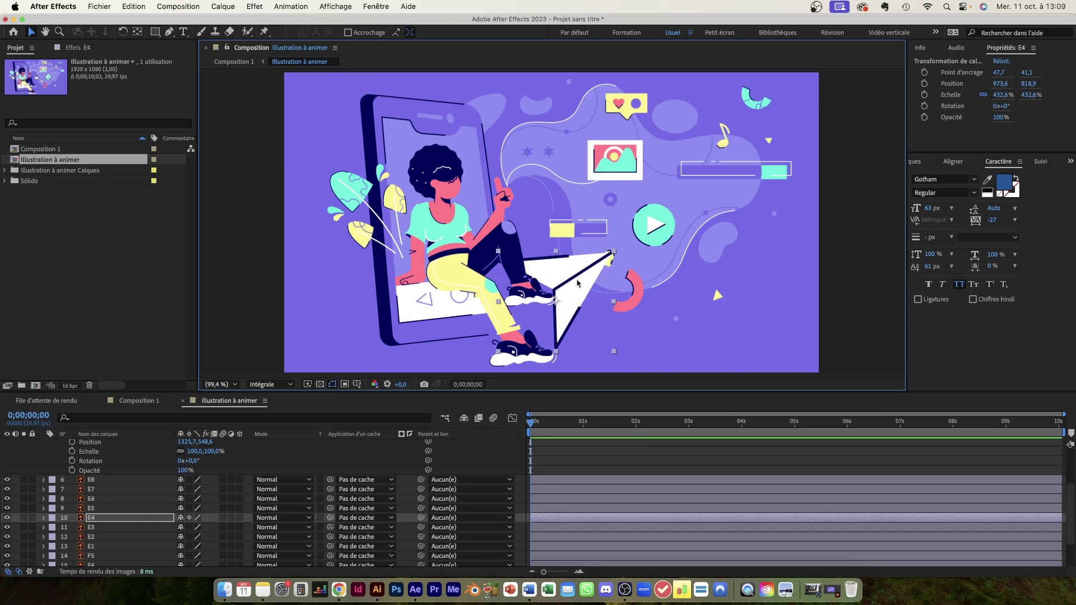
{"action": "mouse_move", "coordinate": [577, 284]}
{"action": "left_mouse_down"}
{"action": "mouse_move", "coordinate": [625, 169]}
{"action": "mouse_move", "coordinate": [711, 181]}
{"action": "left_mouse_up"}
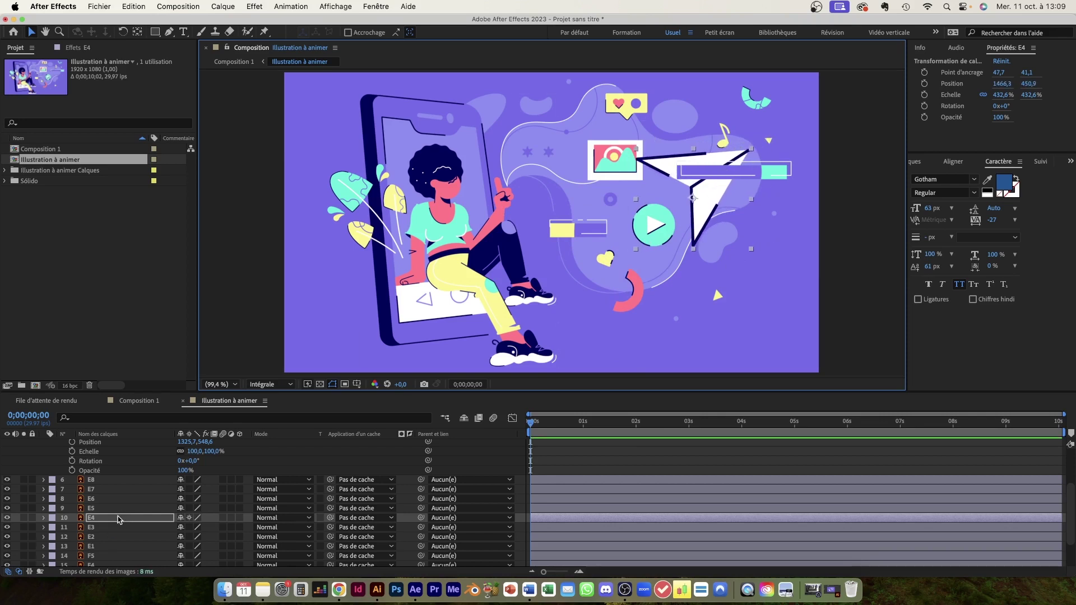
{"action": "scroll", "coordinate": [117, 518], "scroll_direction": "up", "scroll_amount": 2}
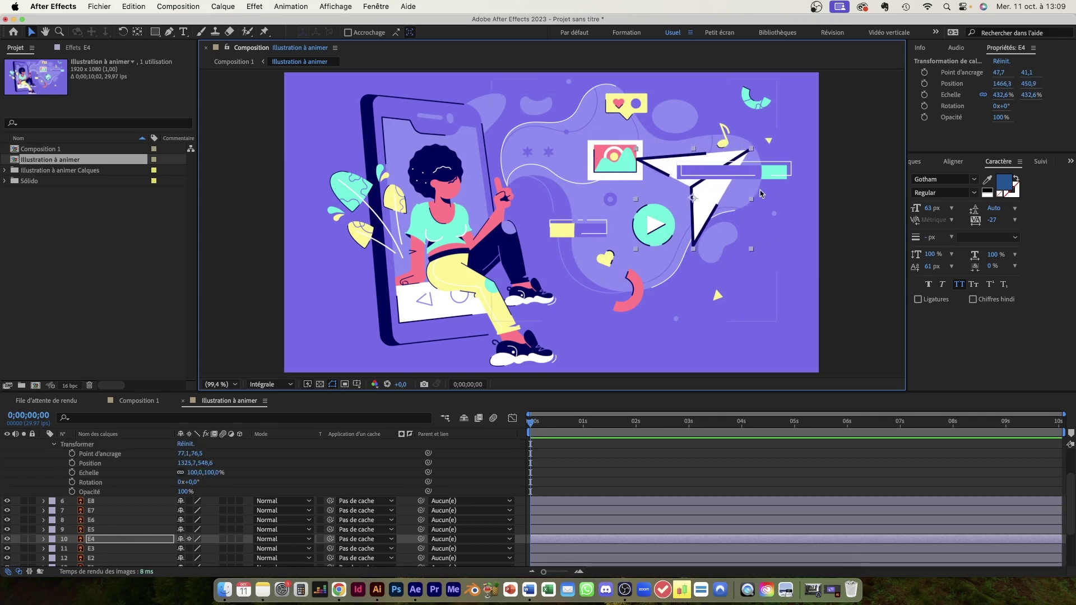
- Move E4 just below PERSO in the stack and park it at -217, 1156.8 off the lower-left corner
{"action": "left_click_drag", "start_coordinate": [172, 488], "coordinate": [114, 534]}
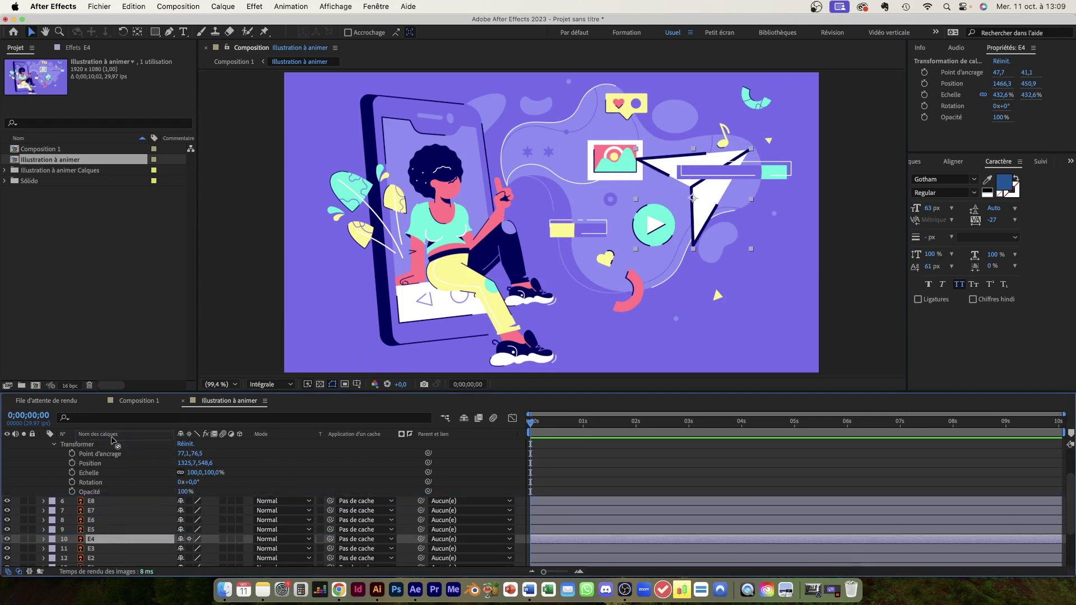
{"action": "mouse_move", "coordinate": [114, 534]}
{"action": "left_mouse_down"}
{"action": "mouse_move", "coordinate": [120, 565]}
{"action": "mouse_move", "coordinate": [118, 447]}
{"action": "mouse_move", "coordinate": [119, 458]}
{"action": "left_mouse_up"}
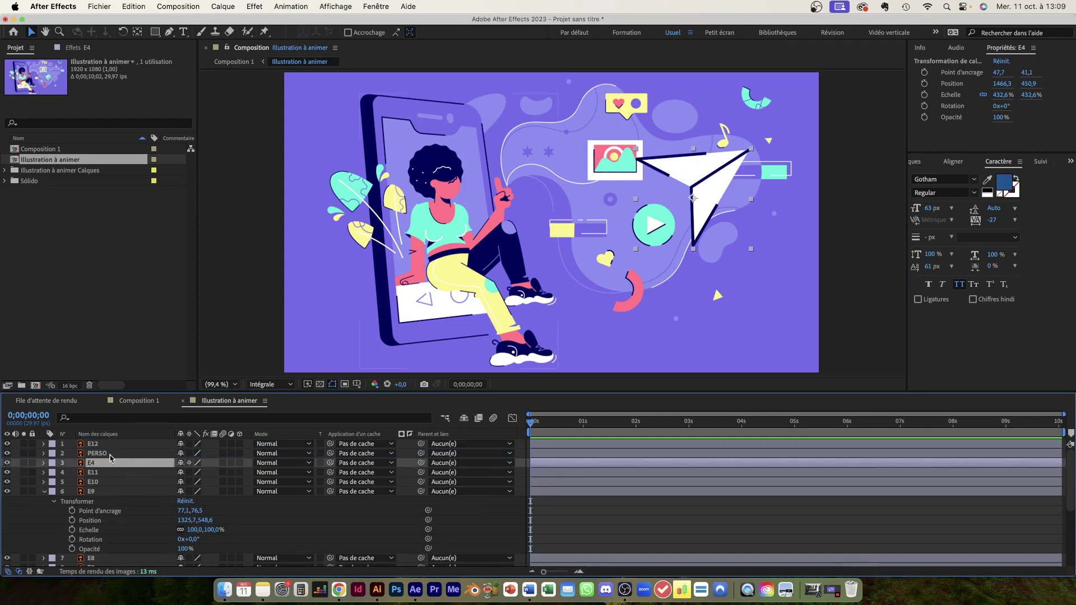
{"action": "mouse_move", "coordinate": [695, 182]}
{"action": "left_mouse_down"}
{"action": "mouse_move", "coordinate": [281, 338]}
{"action": "mouse_move", "coordinate": [616, 173]}
{"action": "mouse_move", "coordinate": [863, 73]}
{"action": "mouse_move", "coordinate": [303, 326]}
{"action": "mouse_move", "coordinate": [227, 378]}
{"action": "left_mouse_up"}
{"action": "key", "text": "Return"}
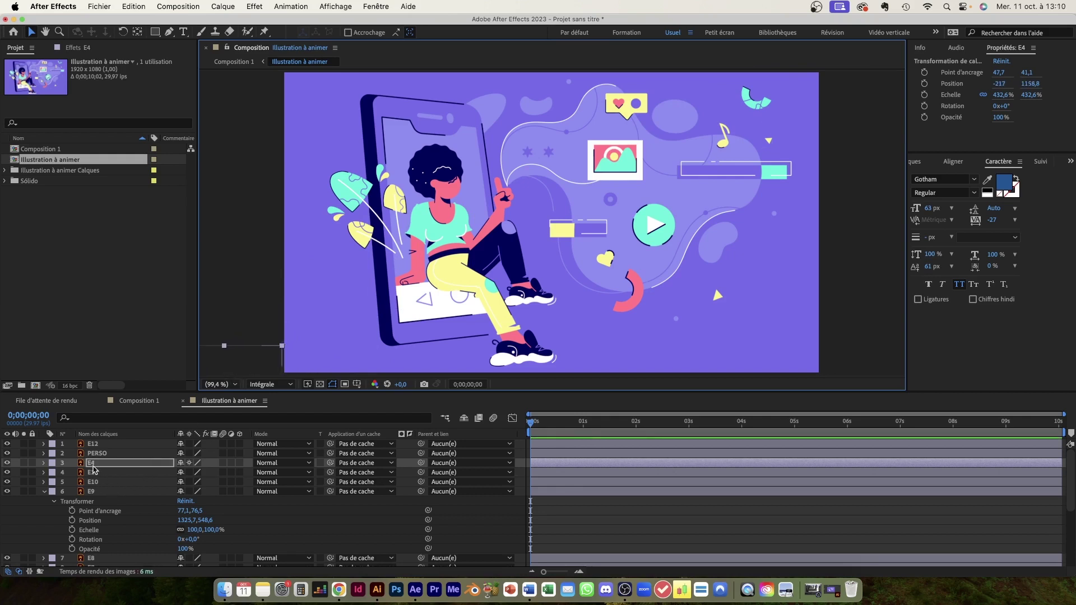
- Collapse the play button layer E9's properties and expand E4's Transform group in the timeline
{"action": "left_click", "coordinate": [44, 491]}
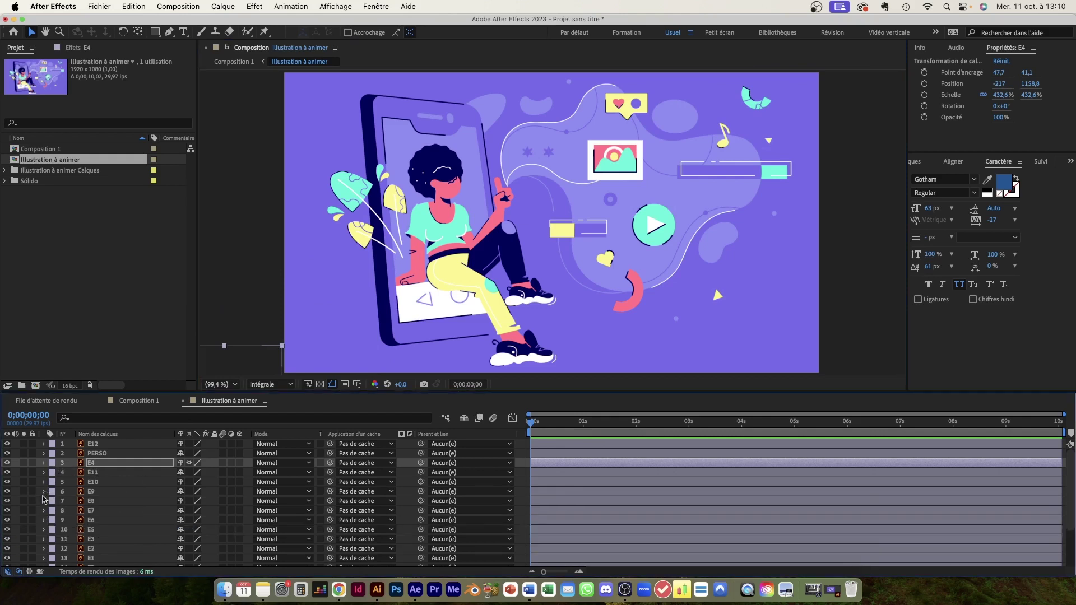
{"action": "left_click", "coordinate": [44, 463]}
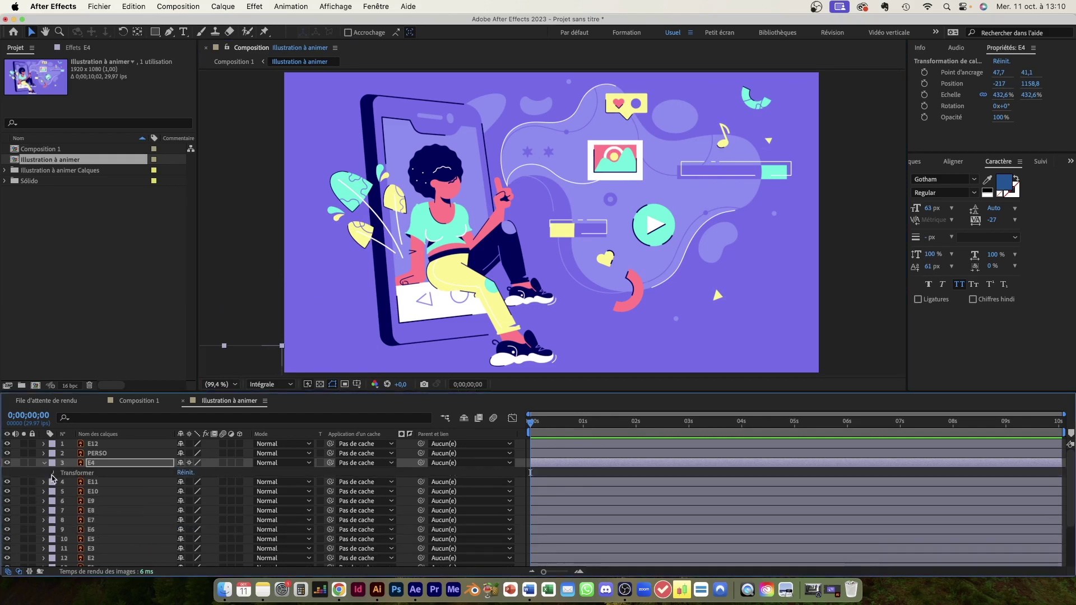
{"action": "left_click", "coordinate": [54, 473]}
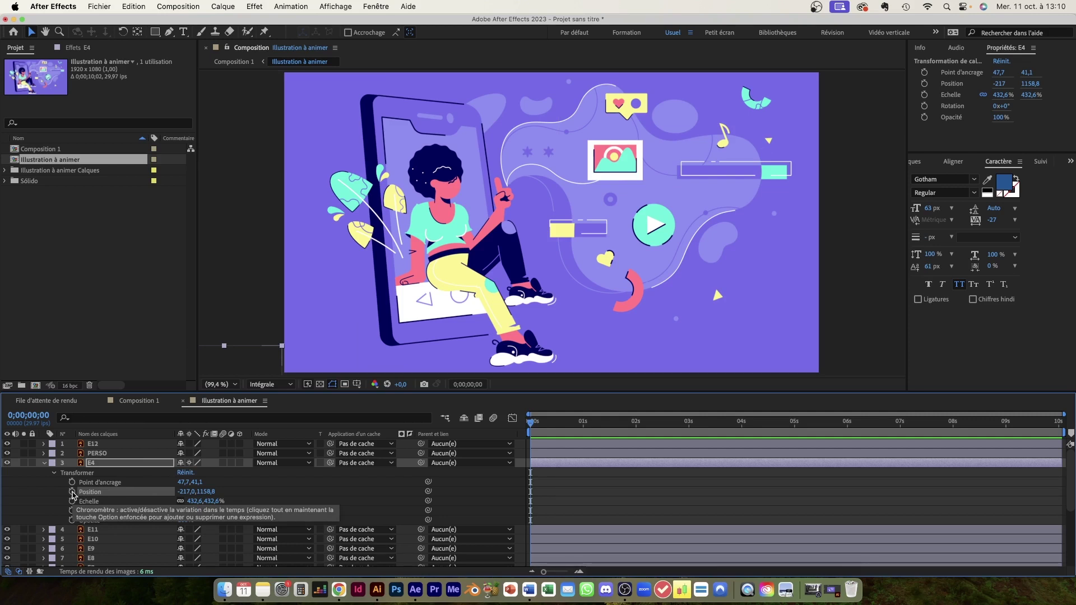
- Keyframe E4's Position at 0s and place it at 1963.1, 16.5 off the top-right at 2s
{"action": "left_click", "coordinate": [72, 492]}
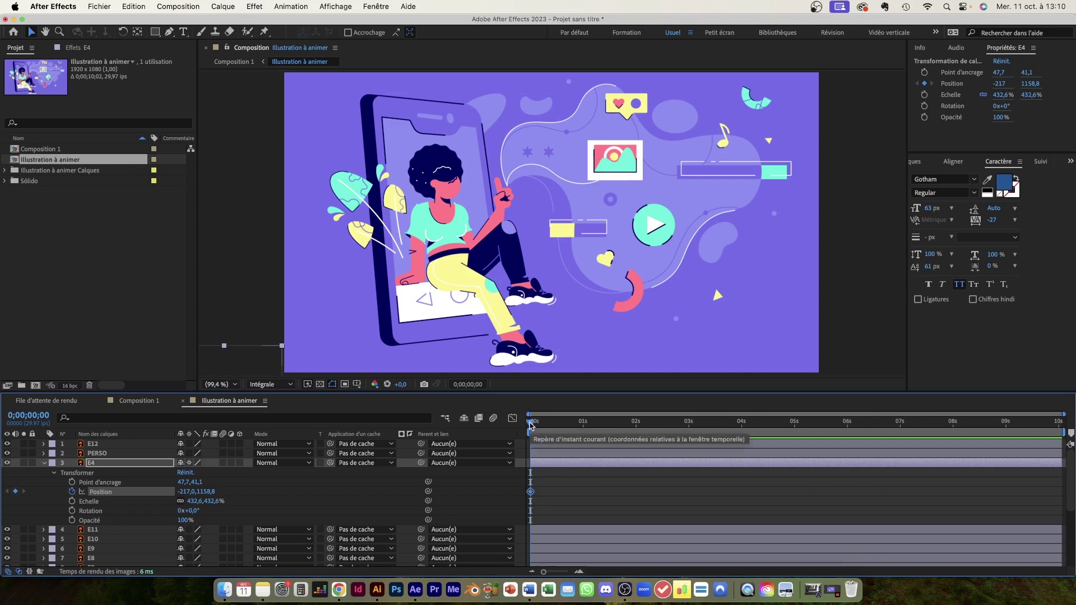
{"action": "left_click_drag", "start_coordinate": [531, 425], "coordinate": [595, 427]}
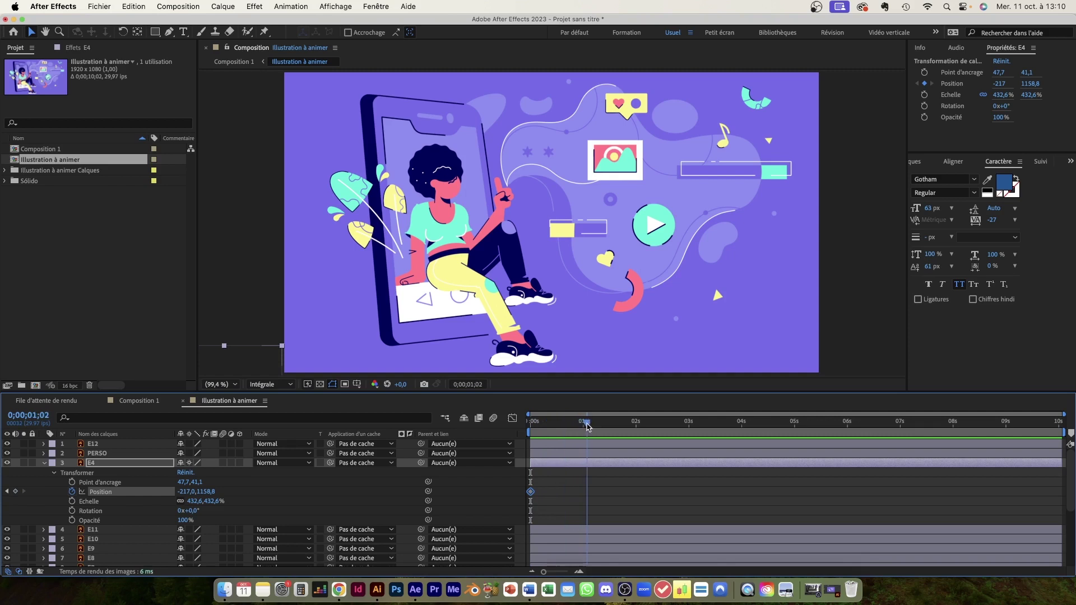
{"action": "mouse_move", "coordinate": [595, 427]}
{"action": "left_mouse_down"}
{"action": "mouse_move", "coordinate": [689, 431]}
{"action": "mouse_move", "coordinate": [636, 431]}
{"action": "left_mouse_up"}
{"action": "left_click_drag", "start_coordinate": [240, 364], "coordinate": [849, 44]}
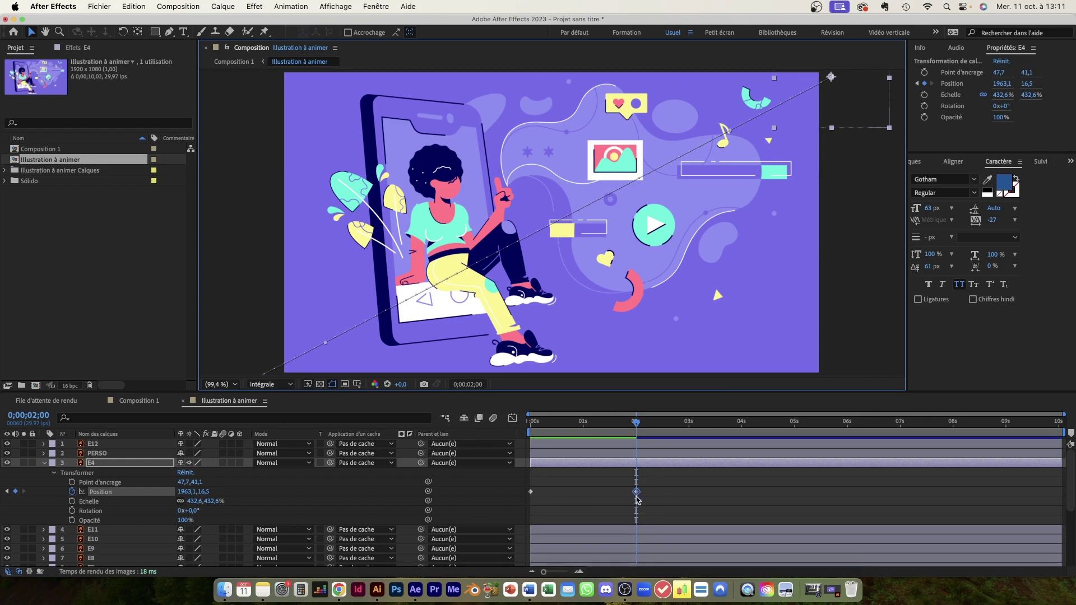
{"action": "mouse_move", "coordinate": [636, 492]}
{"action": "left_click_drag", "start_coordinate": [637, 423], "coordinate": [523, 440]}
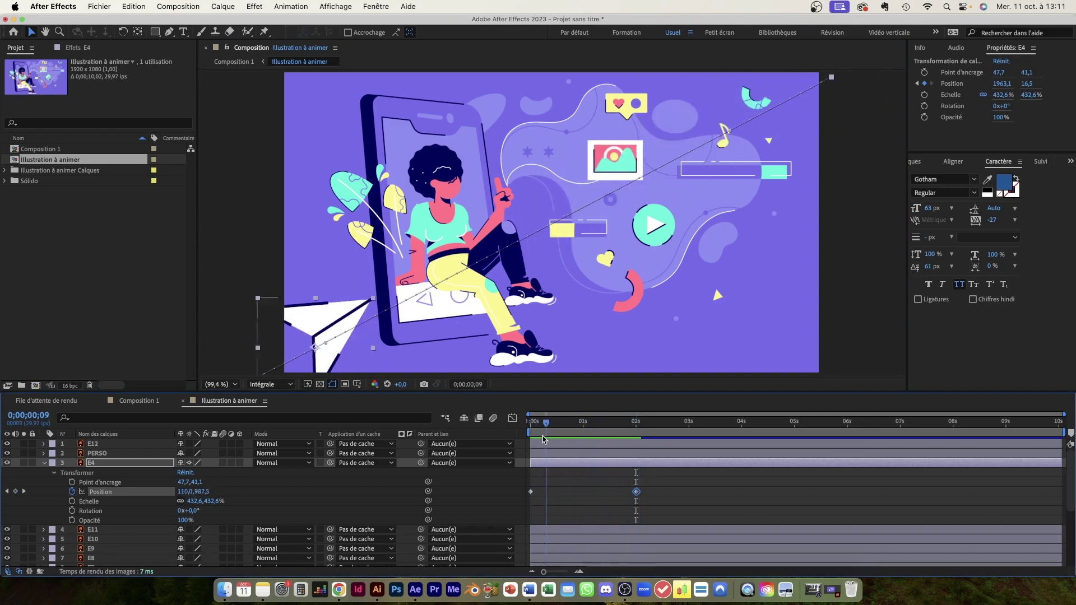
- Scrub back to the start to check the plane entering from the lower left
{"action": "left_click_drag", "start_coordinate": [529, 439], "coordinate": [553, 438]}
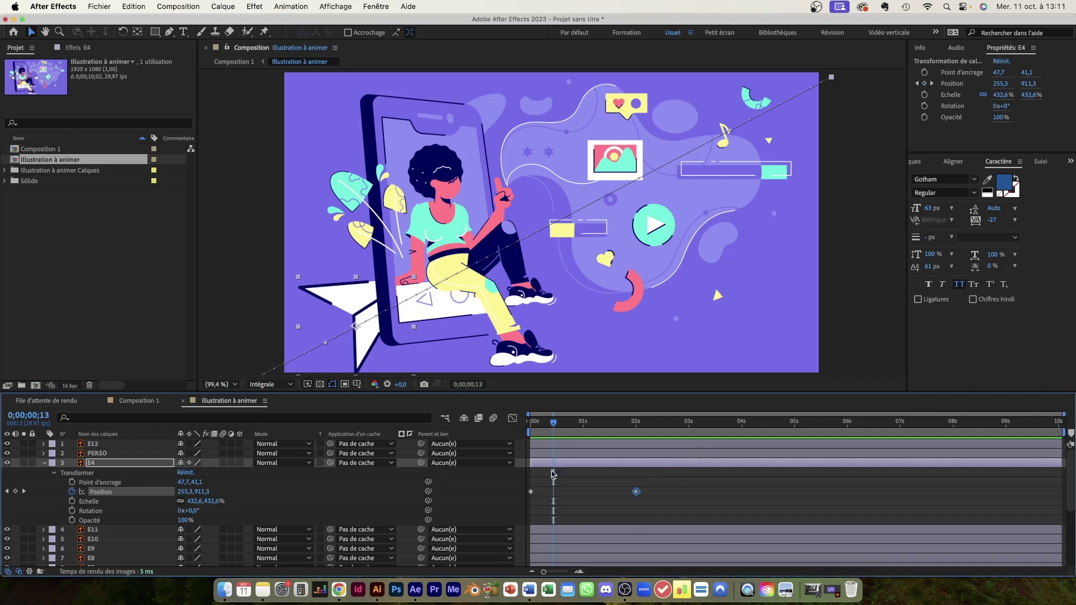
{"action": "left_click_drag", "start_coordinate": [553, 422], "coordinate": [614, 426]}
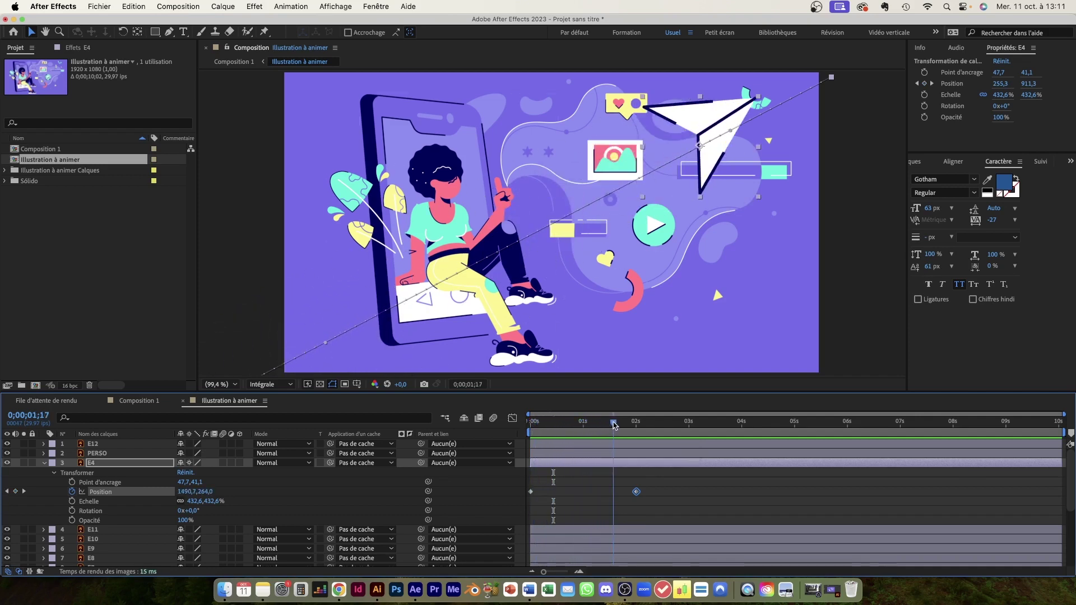
{"action": "left_click_drag", "start_coordinate": [613, 426], "coordinate": [521, 433]}
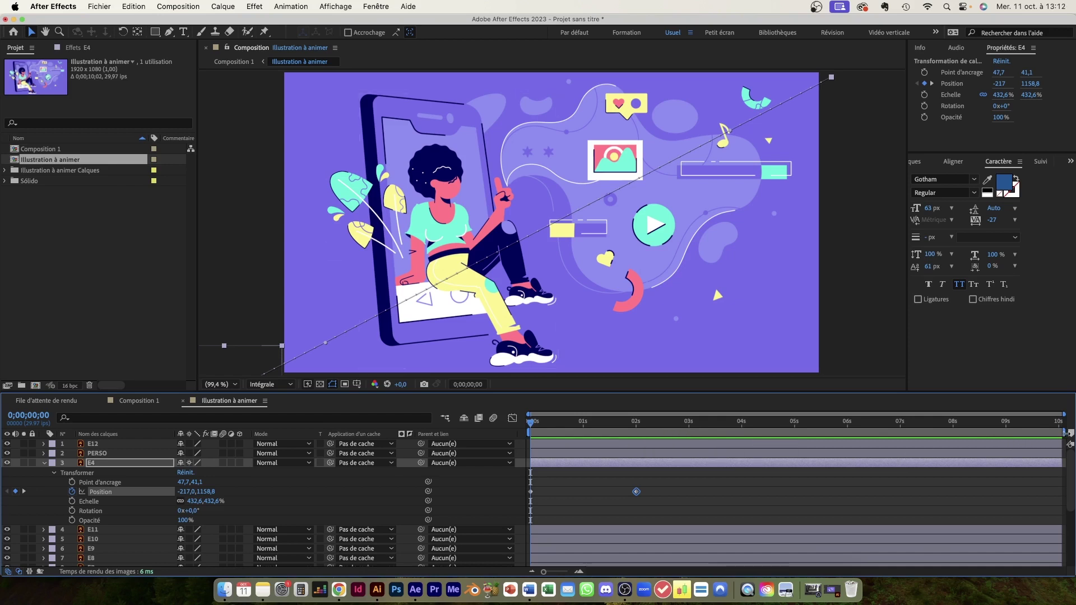
- End the work area at 2 seconds and preview the plane's flight along its path
{"action": "left_click_drag", "start_coordinate": [1065, 433], "coordinate": [642, 446]}
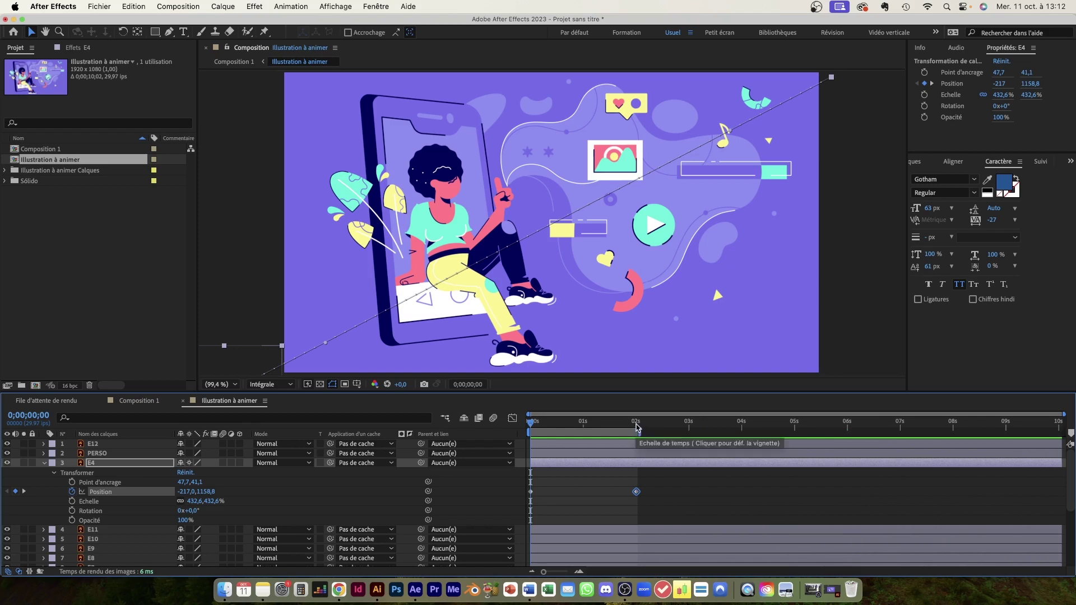
{"action": "left_click_drag", "start_coordinate": [636, 429], "coordinate": [639, 429]}
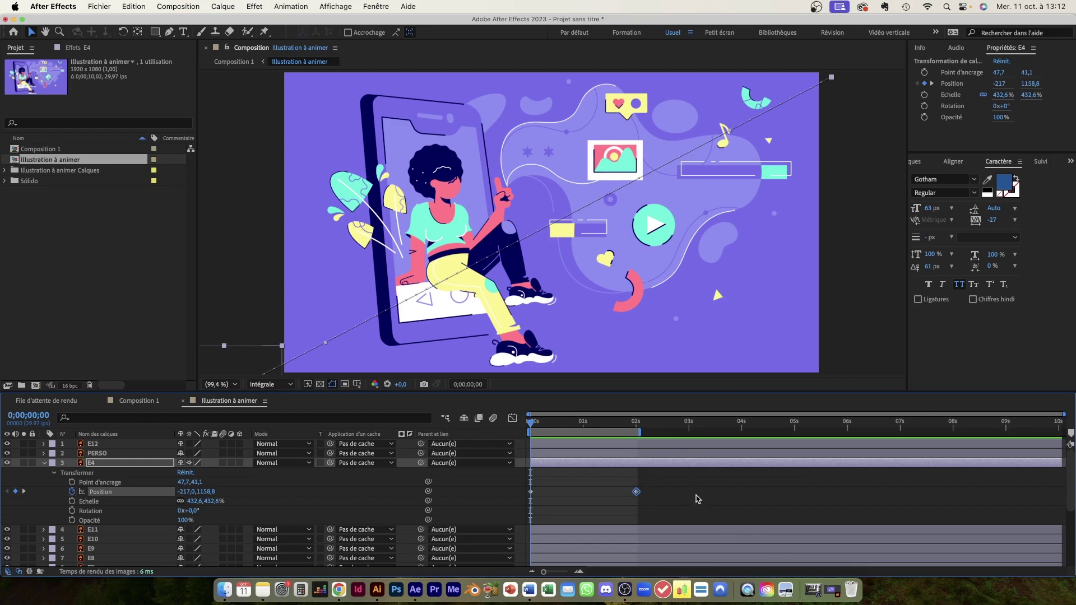
{"action": "key", "text": "space"}
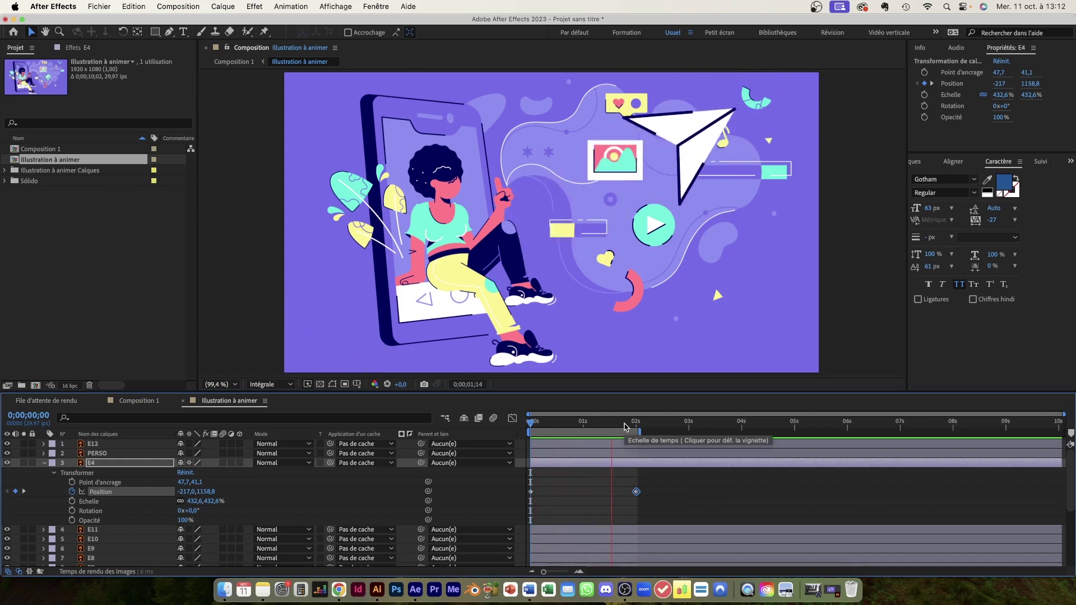
{"action": "left_click", "coordinate": [583, 424]}
{"action": "left_click_drag", "start_coordinate": [584, 427], "coordinate": [636, 427]}
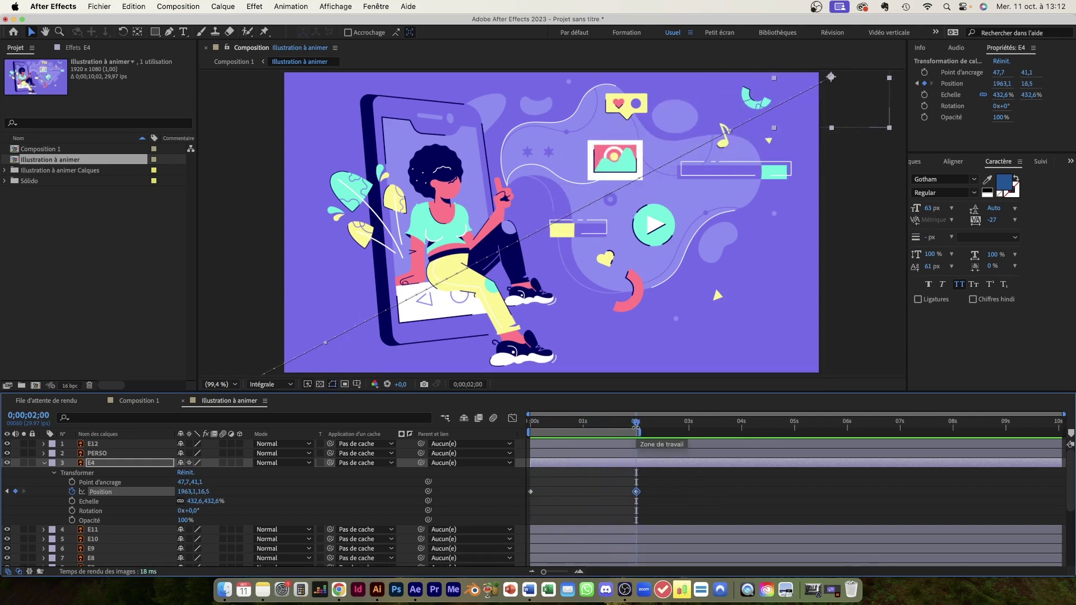
{"action": "left_click_drag", "start_coordinate": [637, 425], "coordinate": [530, 432]}
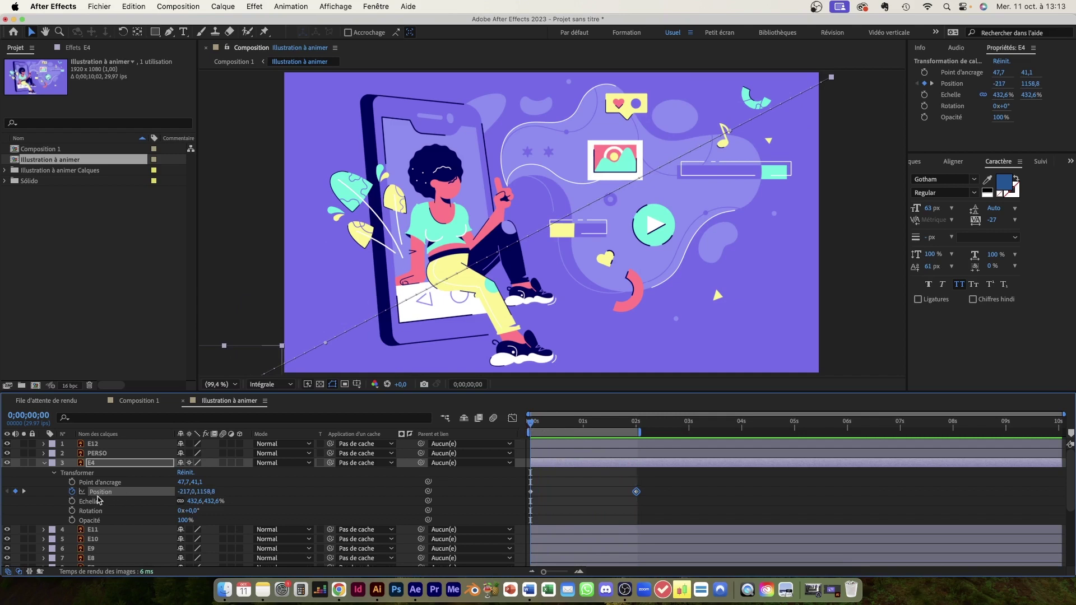
- Keyframe E4's Scale at 499.6% at 0s, 234.6% at 0;00;00;23 and 434.6% at 0;00;01;14
{"action": "left_click", "coordinate": [72, 502]}
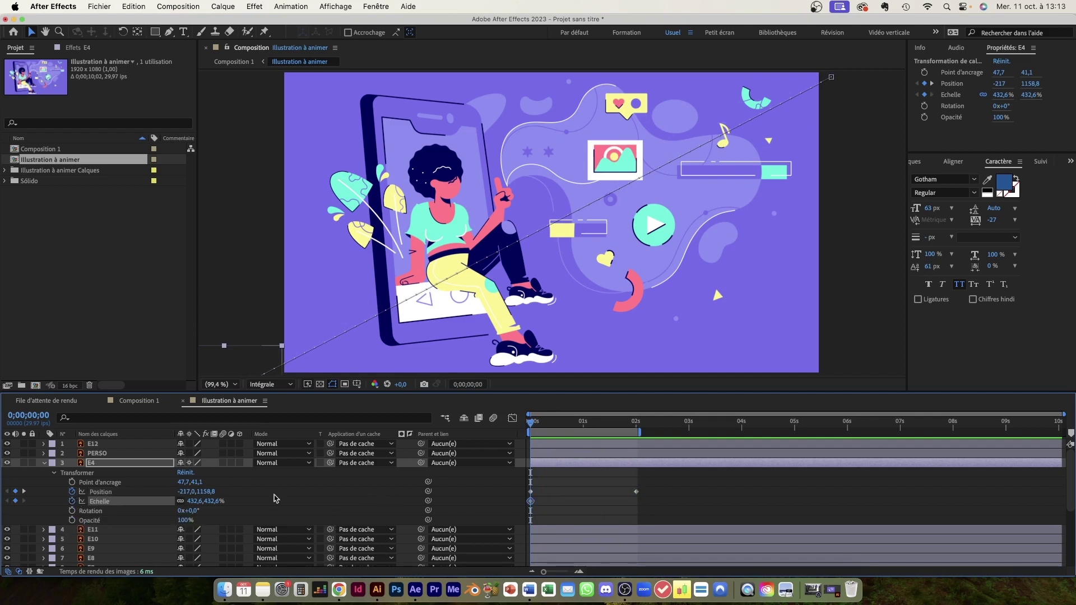
{"action": "left_click_drag", "start_coordinate": [211, 501], "coordinate": [242, 499]}
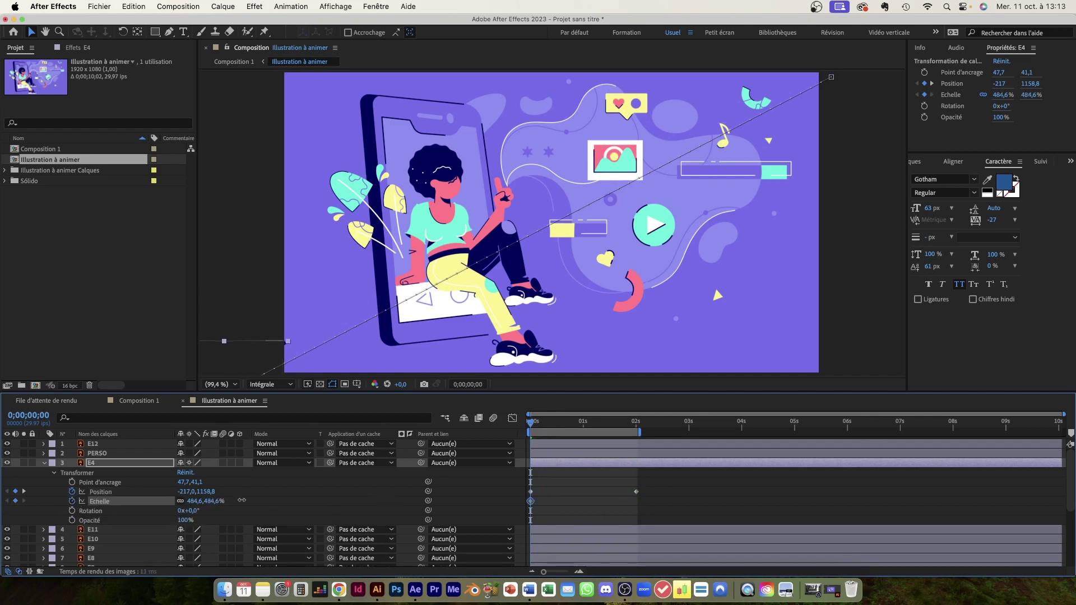
{"action": "left_click_drag", "start_coordinate": [258, 361], "coordinate": [242, 362]}
{"action": "left_click_drag", "start_coordinate": [562, 423], "coordinate": [570, 424]}
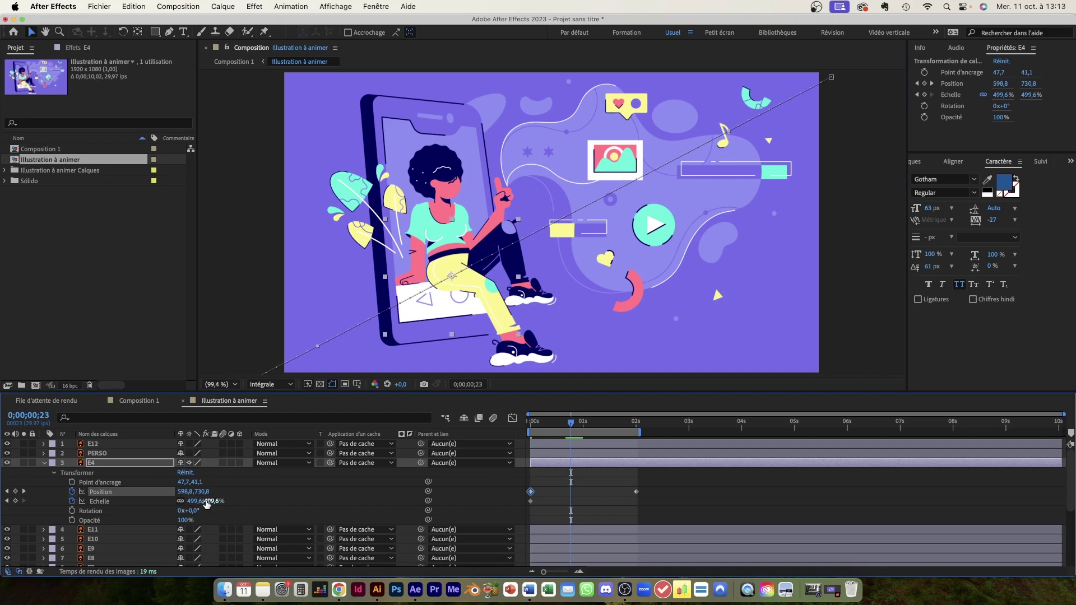
{"action": "left_click_drag", "start_coordinate": [213, 500], "coordinate": [76, 502]}
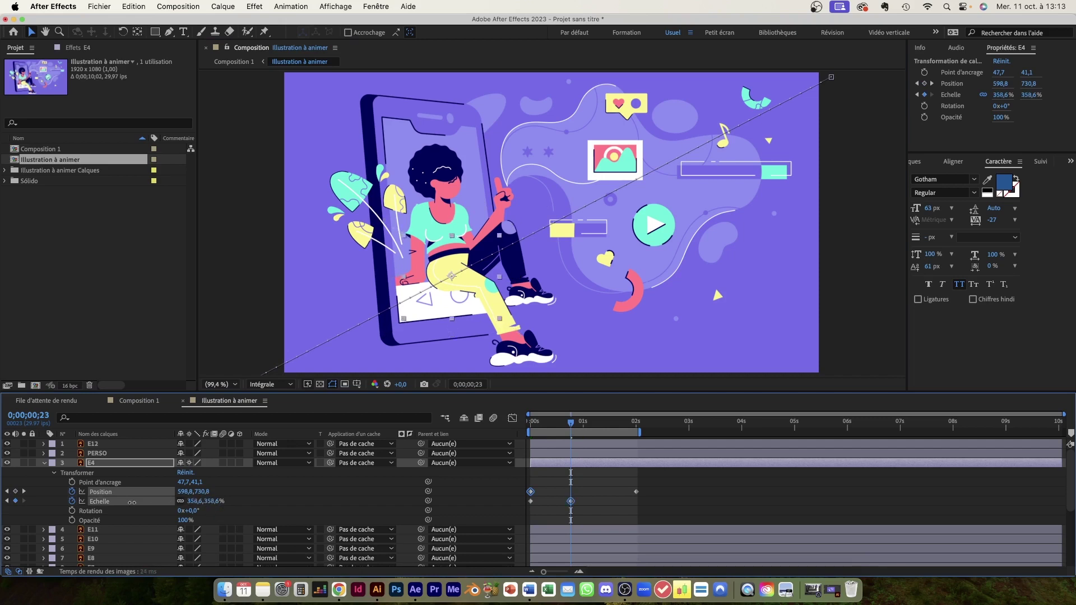
{"action": "left_click_drag", "start_coordinate": [75, 502], "coordinate": [63, 503]}
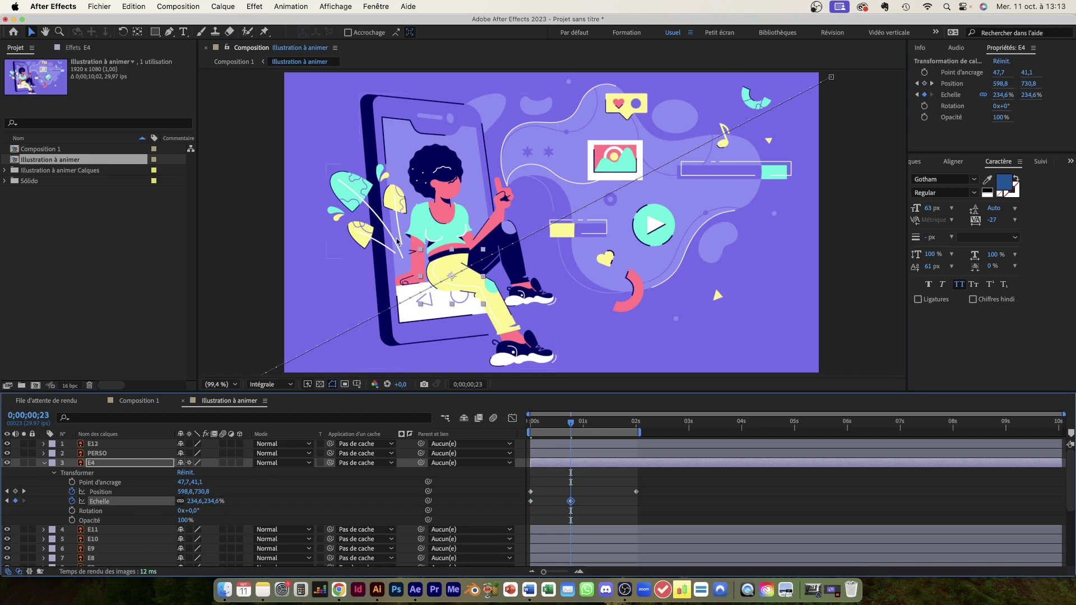
{"action": "left_click_drag", "start_coordinate": [571, 424], "coordinate": [607, 424]}
{"action": "left_click_drag", "start_coordinate": [210, 502], "coordinate": [323, 504]}
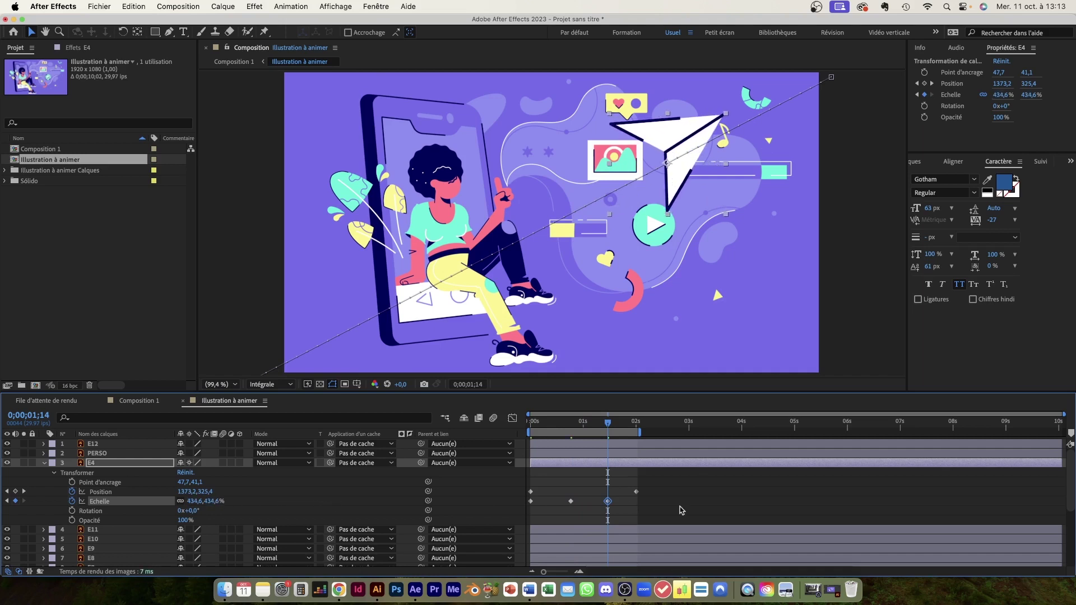
- Preview the flight with the new scaling, then add a 0° Rotation keyframe at 0s
{"action": "mouse_move", "coordinate": [613, 425]}
{"action": "left_mouse_down"}
{"action": "mouse_move", "coordinate": [638, 425]}
{"action": "mouse_move", "coordinate": [516, 428]}
{"action": "left_mouse_up"}
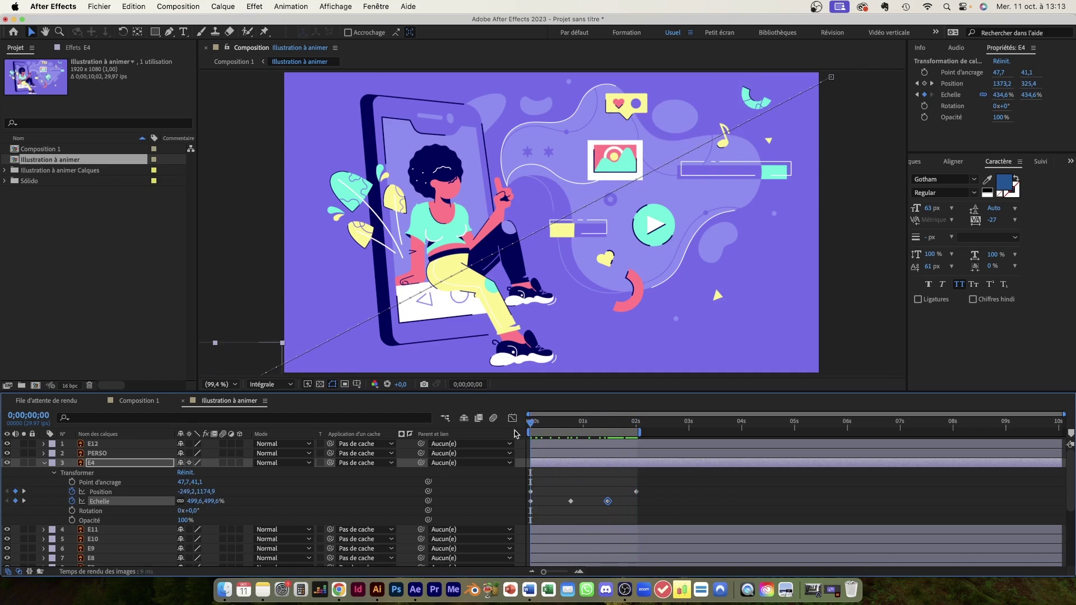
{"action": "left_click", "coordinate": [566, 477]}
{"action": "key", "text": "space"}
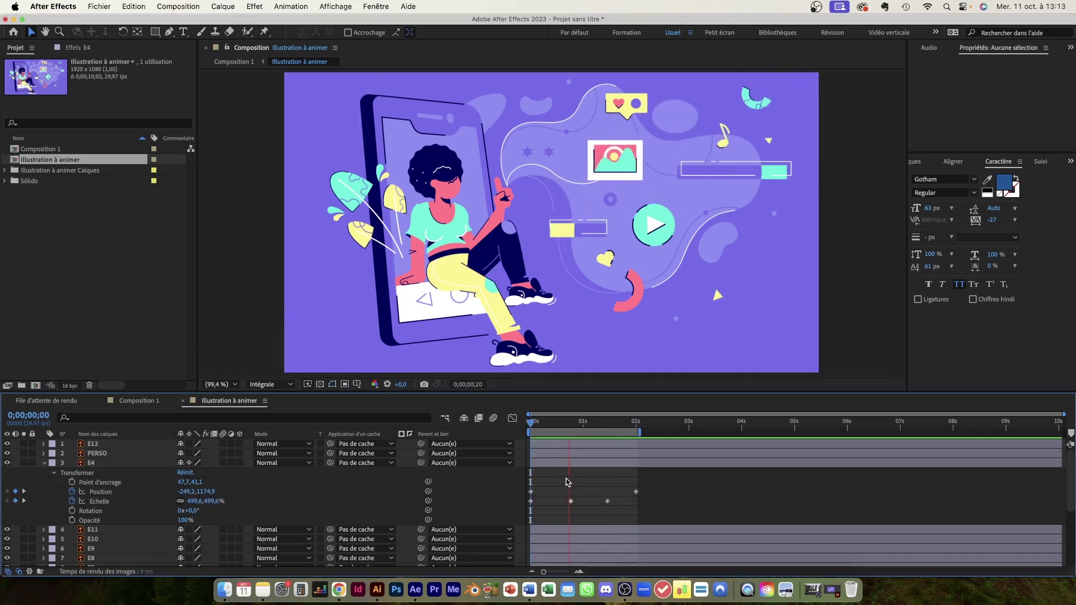
{"action": "key", "text": "space"}
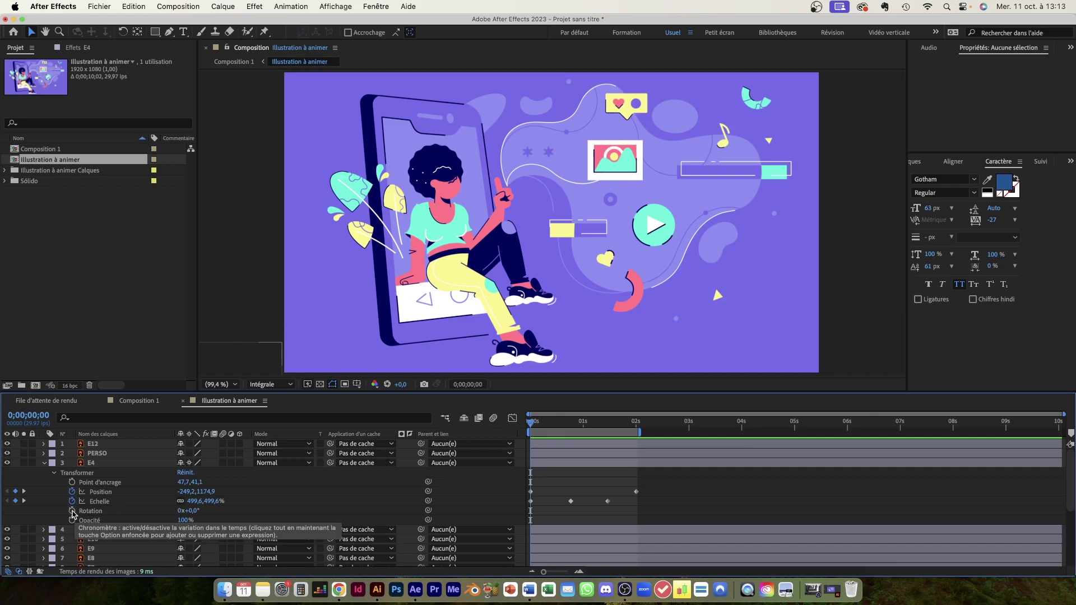
{"action": "left_click", "coordinate": [72, 511]}
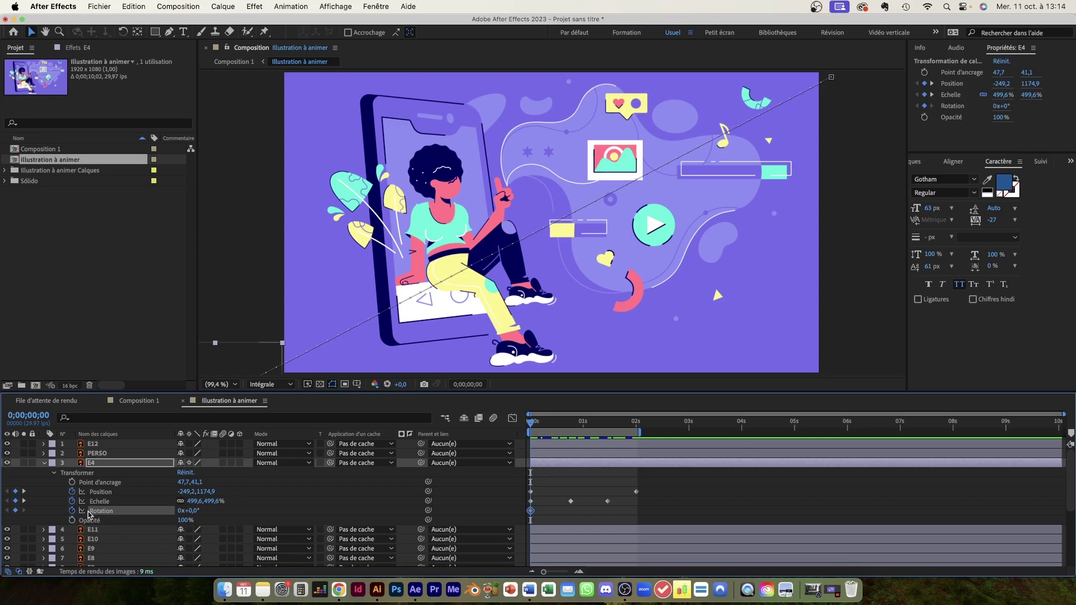
- Add Rotation keyframes of -25° at 0;00;00;14 and +36° at 0;00;01;02
{"action": "left_click_drag", "start_coordinate": [531, 424], "coordinate": [570, 424]}
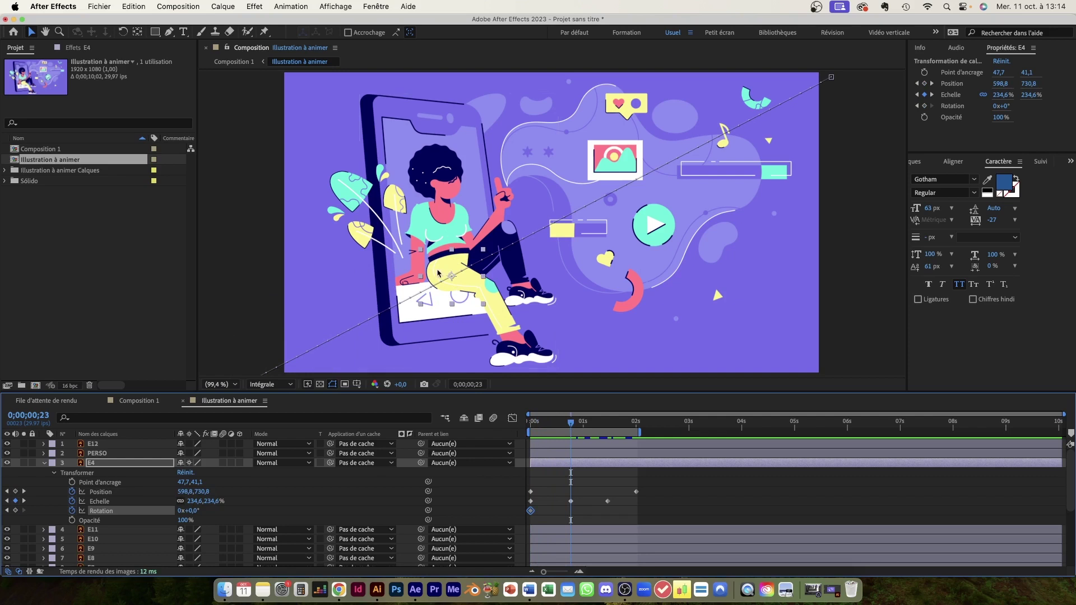
{"action": "left_click_drag", "start_coordinate": [572, 426], "coordinate": [558, 429]}
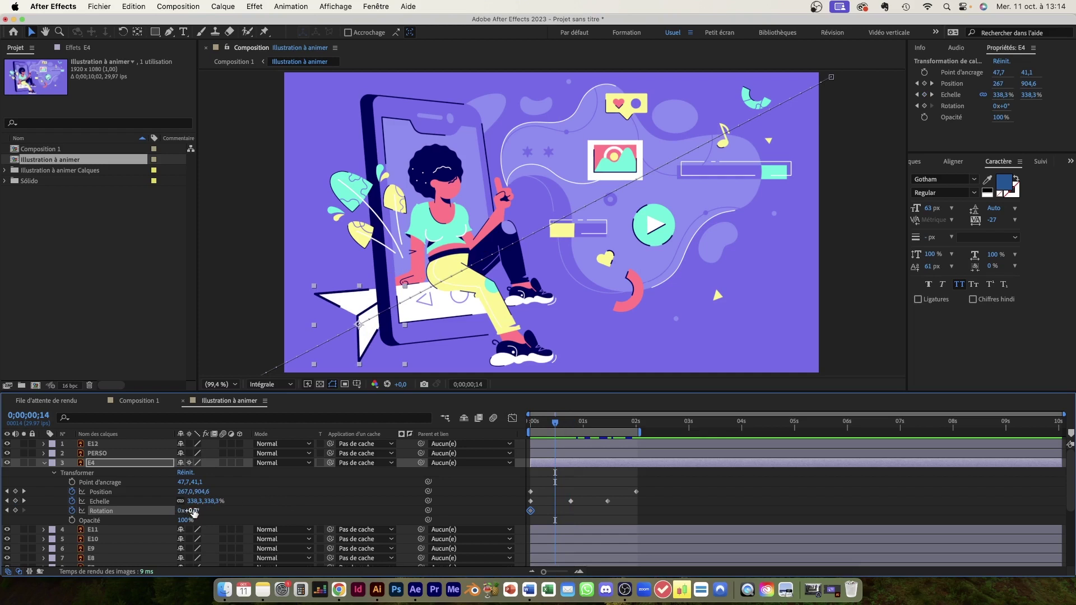
{"action": "left_click_drag", "start_coordinate": [187, 511], "coordinate": [571, 444]}
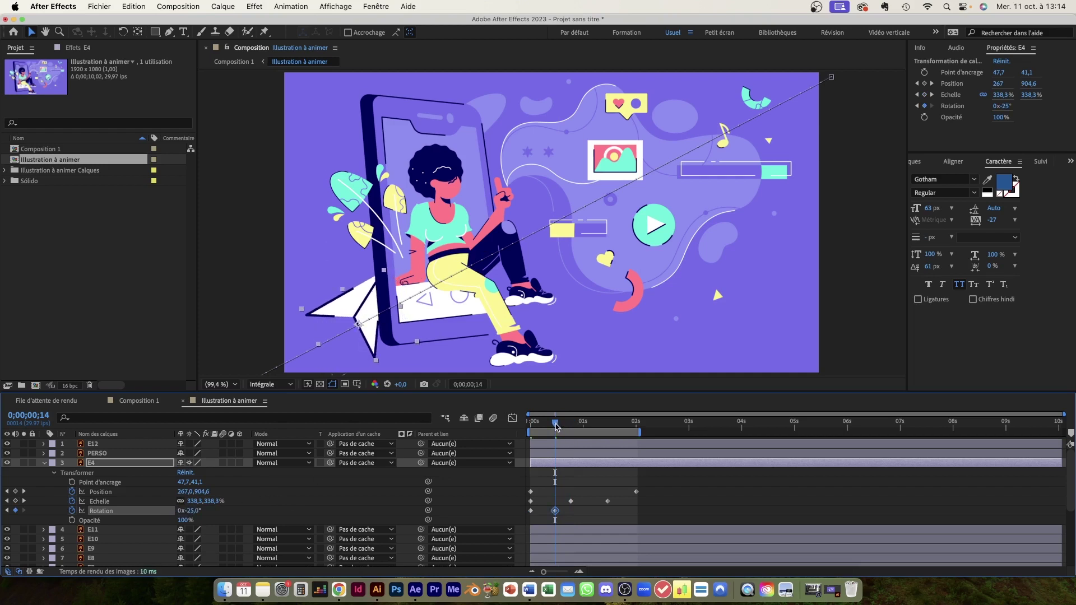
{"action": "left_click_drag", "start_coordinate": [556, 426], "coordinate": [587, 425]}
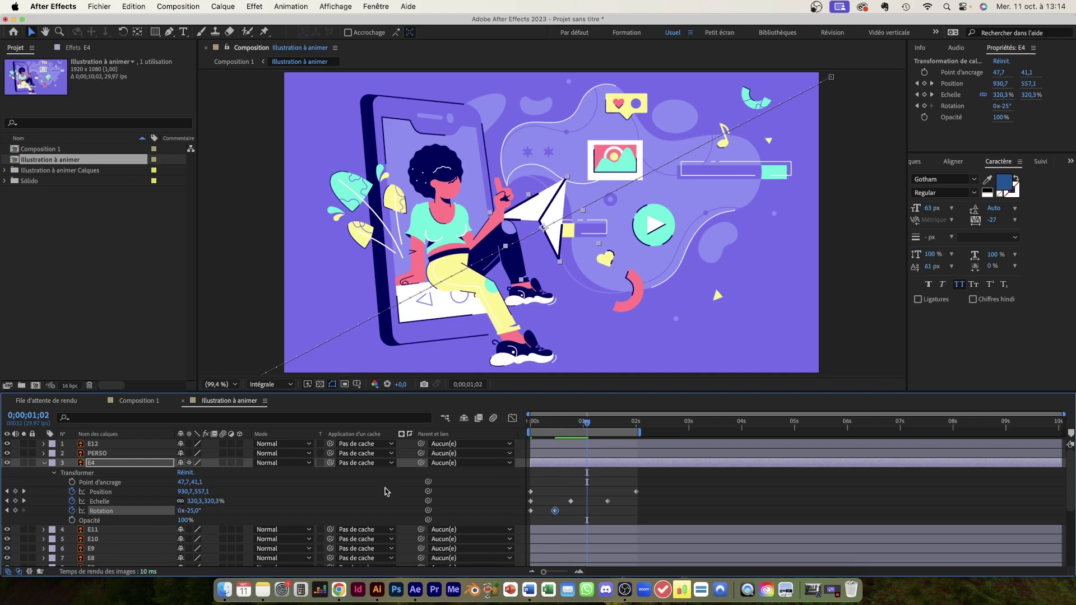
{"action": "left_click_drag", "start_coordinate": [194, 513], "coordinate": [224, 509]}
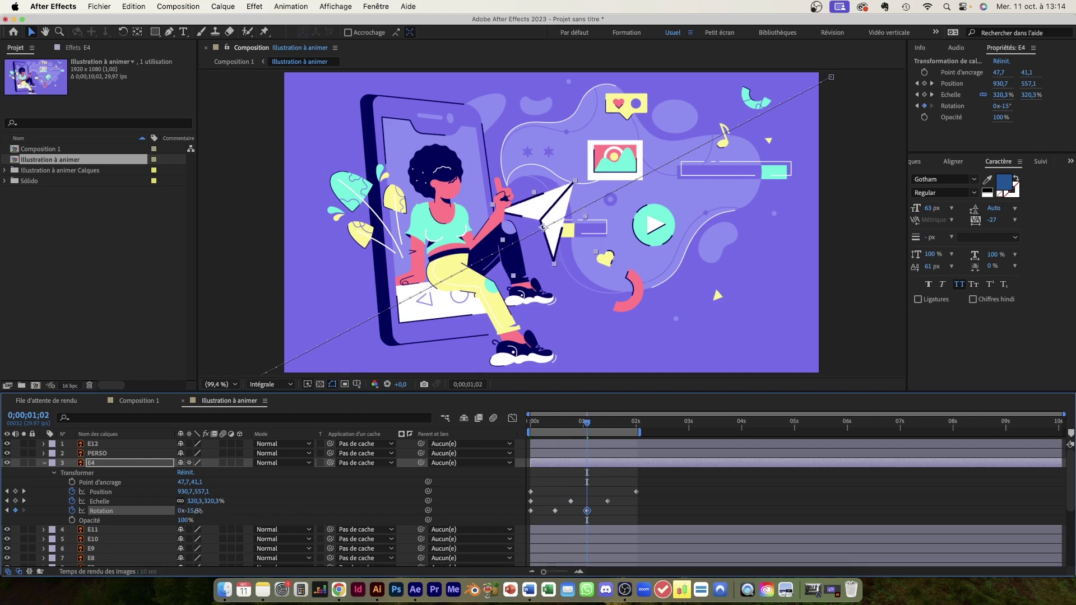
{"action": "left_click_drag", "start_coordinate": [225, 510], "coordinate": [228, 510]}
- Check the plane later in its flight and select the first 0° Rotation keyframe
{"action": "left_click_drag", "start_coordinate": [583, 422], "coordinate": [636, 424]}
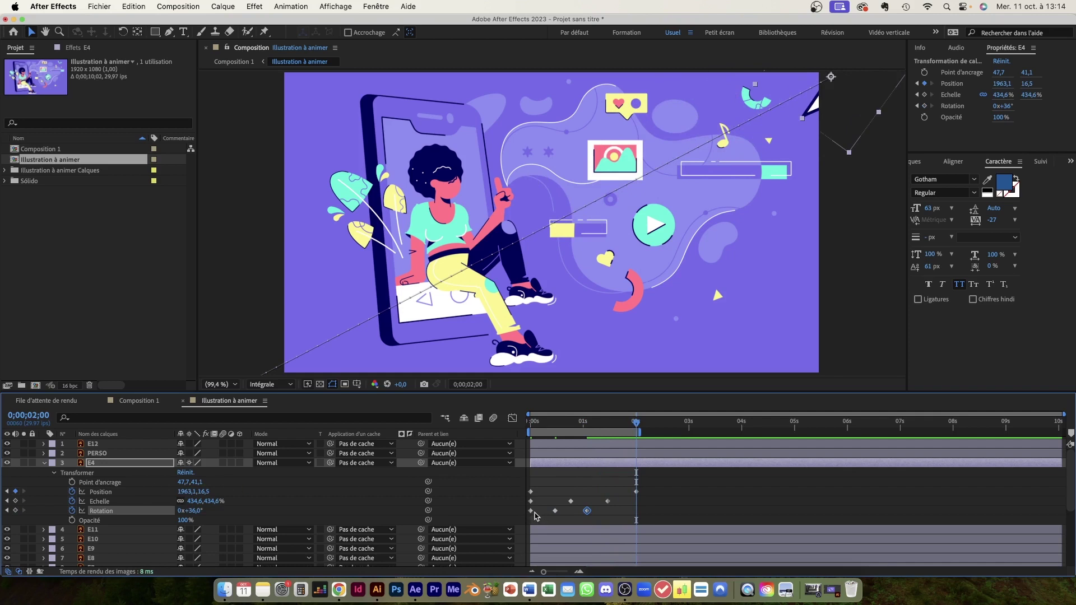
{"action": "mouse_move", "coordinate": [532, 515]}
{"action": "left_click", "coordinate": [531, 512]}
{"action": "mouse_move", "coordinate": [533, 515]}
- Paste the 0° Rotation keyframe at 2s and set a Position keyframe of 548.6, 515.7 at 0;00;00;23
{"action": "key", "text": "super+v"}
{"action": "left_click_drag", "start_coordinate": [638, 424], "coordinate": [530, 428]}
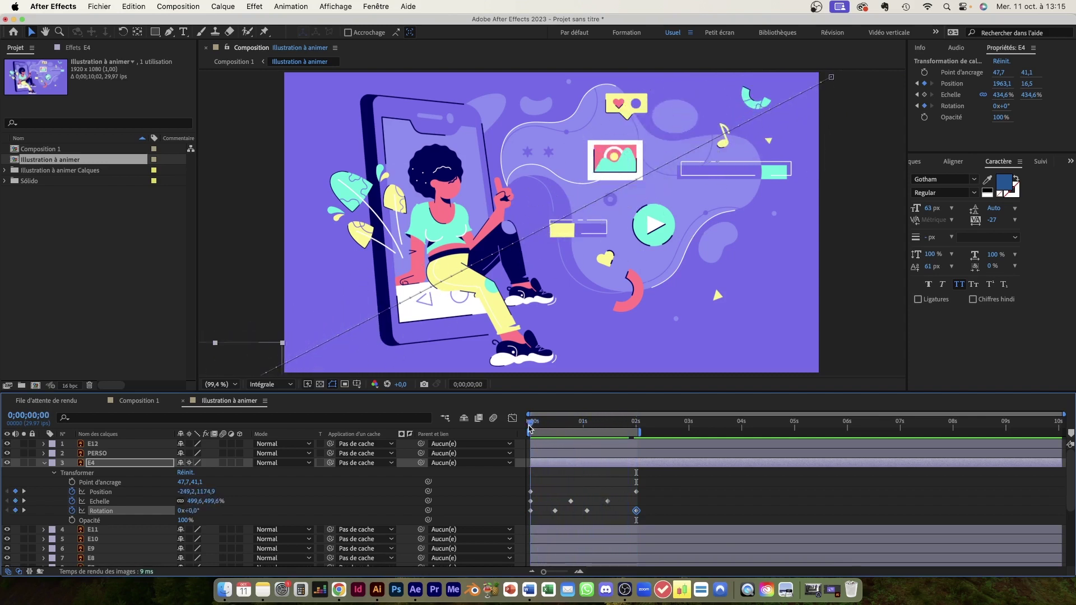
{"action": "mouse_move", "coordinate": [528, 429]}
{"action": "left_mouse_down"}
{"action": "mouse_move", "coordinate": [627, 421]}
{"action": "mouse_move", "coordinate": [569, 425]}
{"action": "left_mouse_up"}
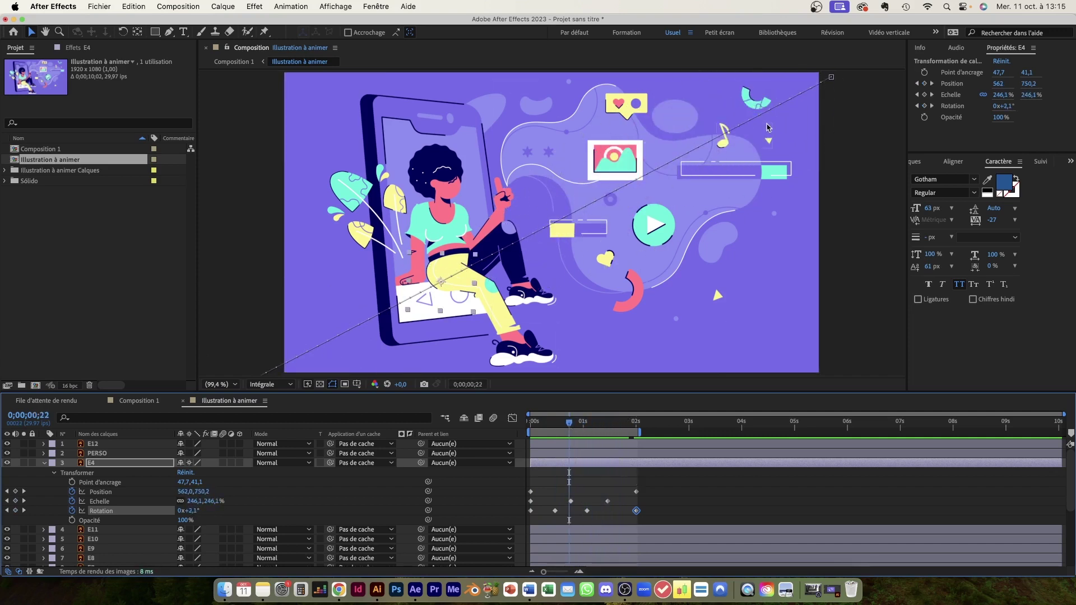
{"action": "mouse_move", "coordinate": [568, 423]}
{"action": "left_mouse_down"}
{"action": "mouse_move", "coordinate": [533, 430]}
{"action": "mouse_move", "coordinate": [572, 425]}
{"action": "left_mouse_up"}
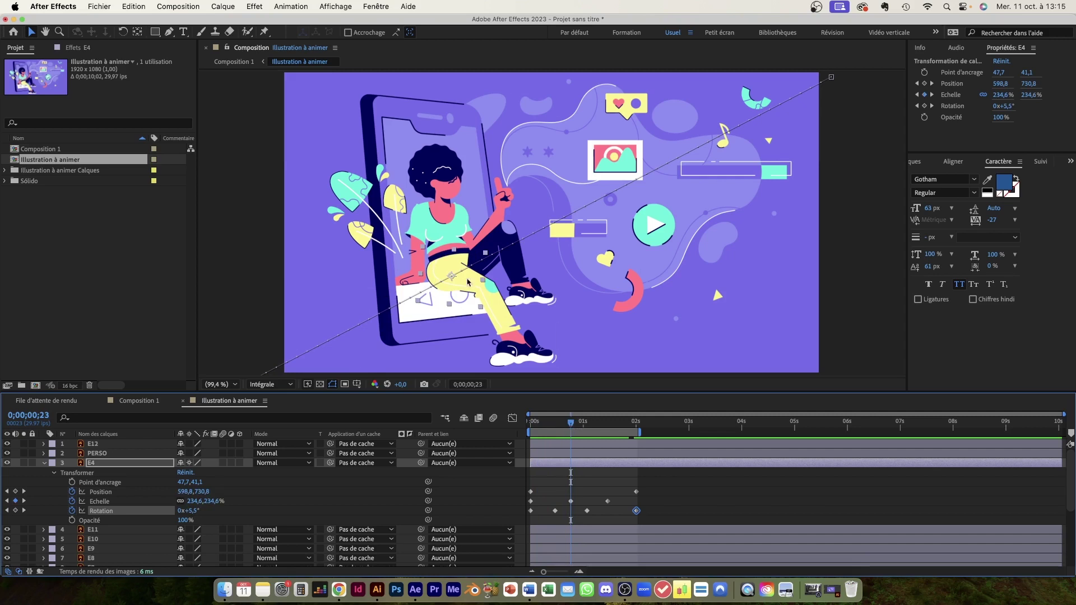
{"action": "left_click_drag", "start_coordinate": [462, 284], "coordinate": [446, 224]}
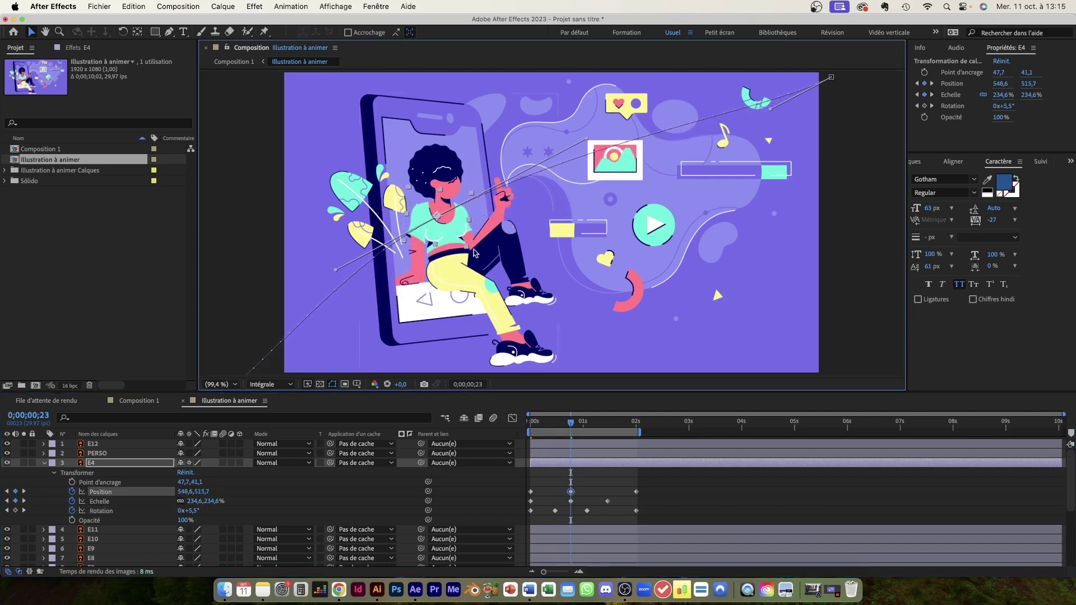
{"action": "left_click", "coordinate": [587, 425]}
- At 0;00;01;13, move the paper plane down-right to 1389.9, 387.1 as a new Position keyframe
{"action": "left_click_drag", "start_coordinate": [587, 425], "coordinate": [606, 426]}
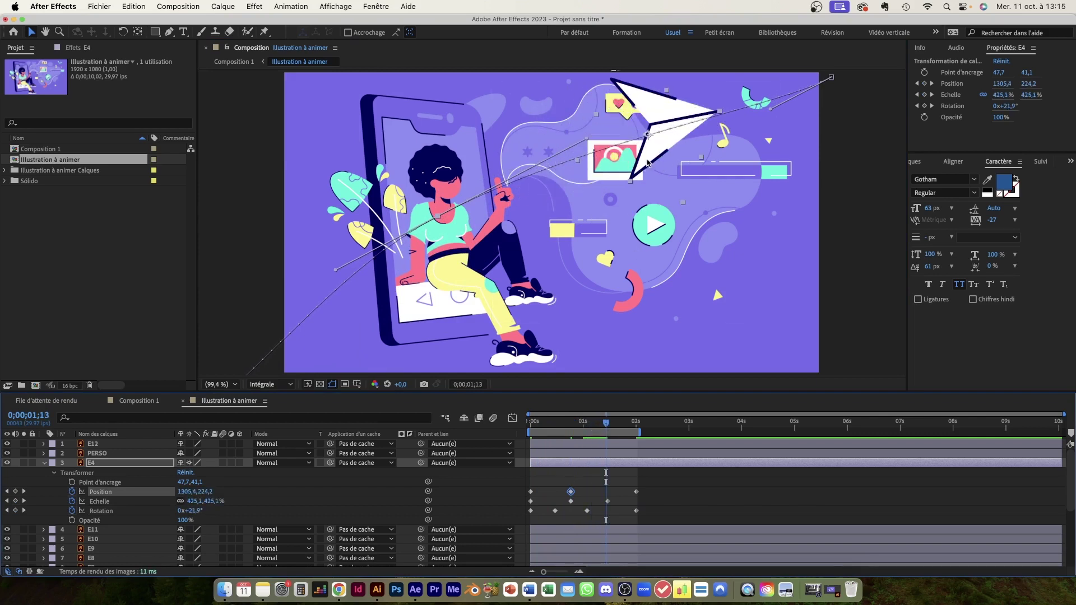
{"action": "left_click_drag", "start_coordinate": [647, 162], "coordinate": [674, 192]}
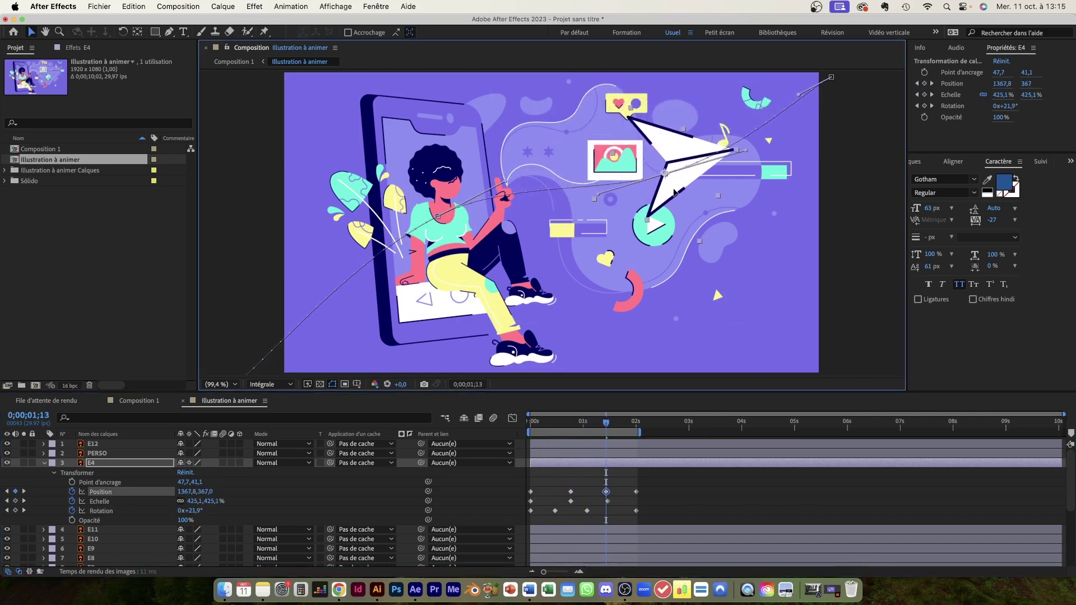
{"action": "left_click_drag", "start_coordinate": [674, 192], "coordinate": [686, 204]}
- Pull the motion path's Bezier handles into a smoother curve, then scrub back to review the flight
{"action": "mouse_move", "coordinate": [799, 96]}
{"action": "left_mouse_down"}
{"action": "mouse_move", "coordinate": [817, 110]}
{"action": "mouse_move", "coordinate": [799, 115]}
{"action": "left_mouse_up"}
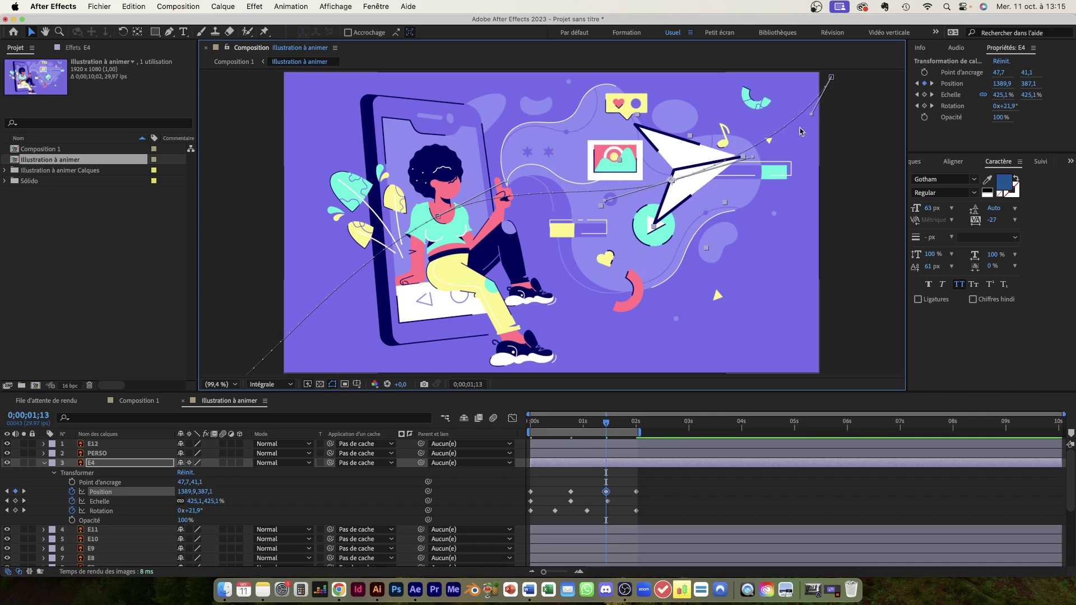
{"action": "mouse_move", "coordinate": [507, 180]}
{"action": "left_mouse_down"}
{"action": "mouse_move", "coordinate": [556, 149]}
{"action": "mouse_move", "coordinate": [513, 184]}
{"action": "left_mouse_up"}
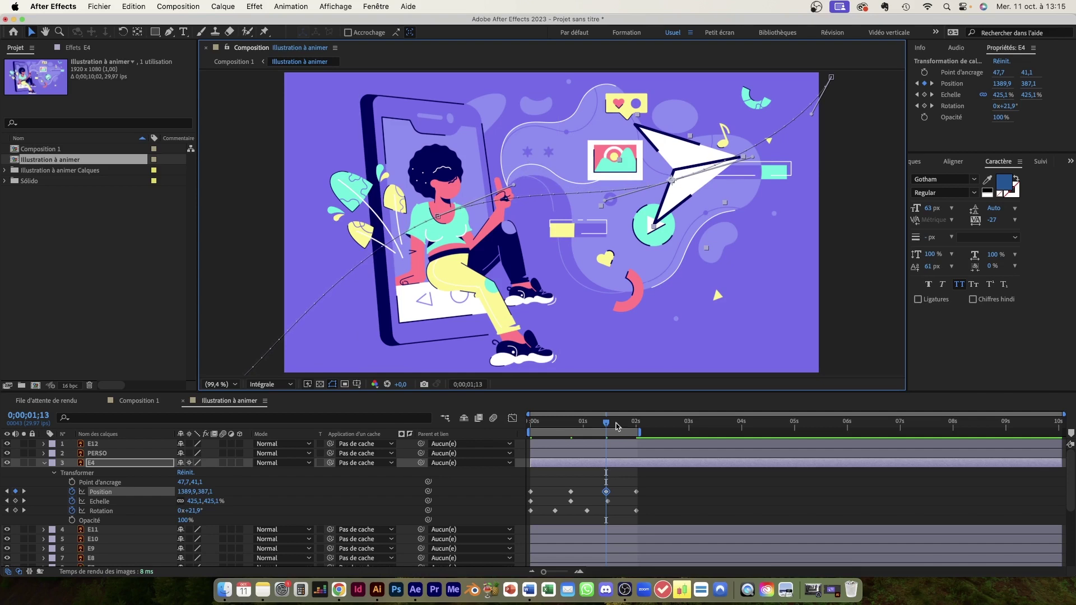
{"action": "mouse_move", "coordinate": [605, 424]}
{"action": "left_mouse_down"}
{"action": "mouse_move", "coordinate": [526, 430]}
{"action": "mouse_move", "coordinate": [631, 420]}
{"action": "left_mouse_up"}
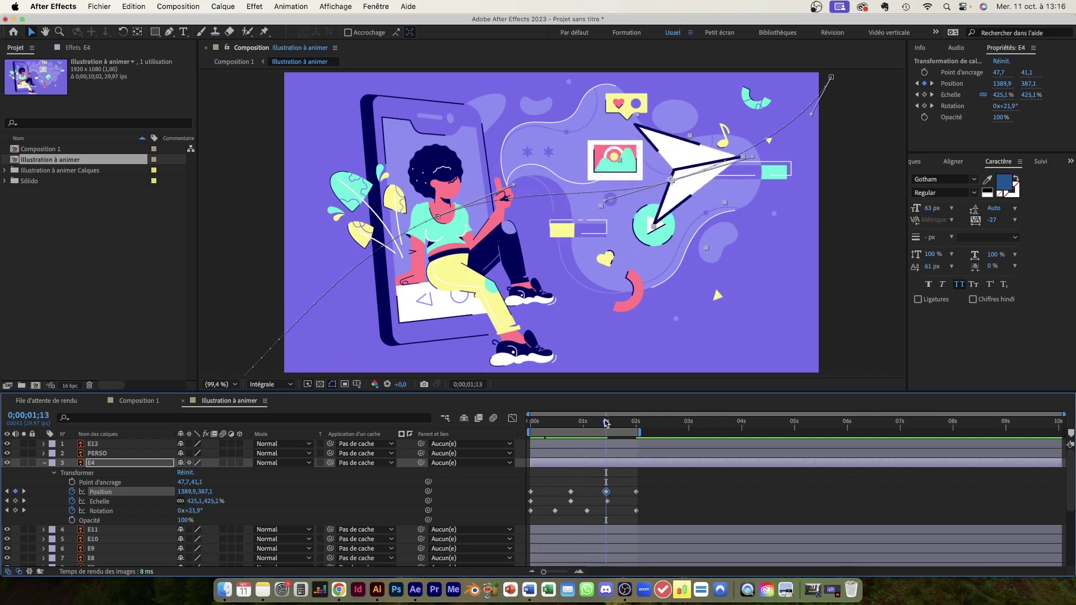
{"action": "left_click_drag", "start_coordinate": [630, 420], "coordinate": [529, 433]}
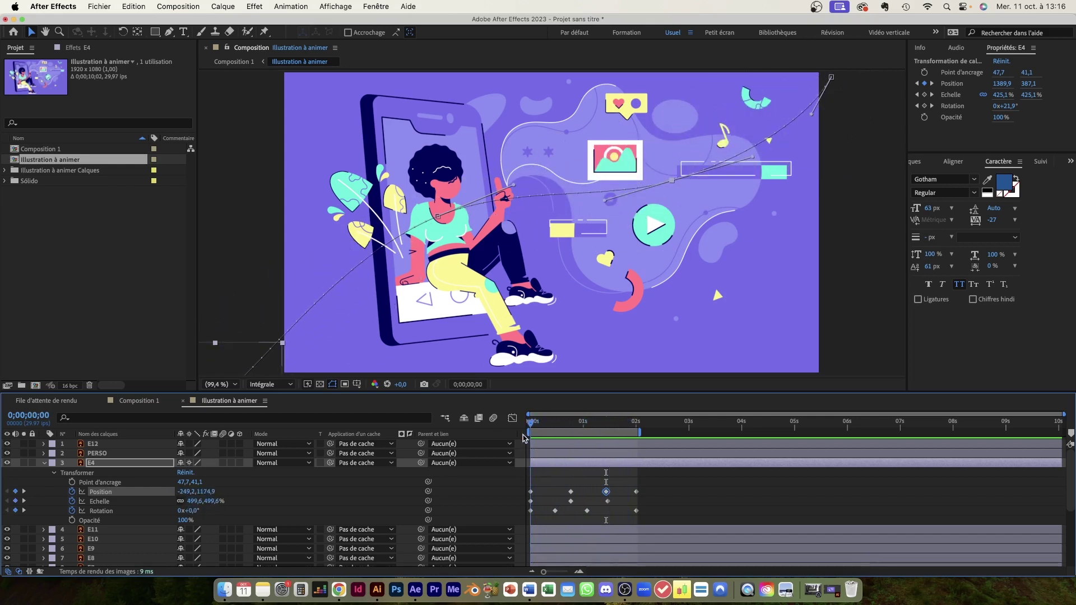
- At 0s, scale the plane to about 1062%, move it to -536.8, 1370, and preview the flight
{"action": "left_click_drag", "start_coordinate": [211, 503], "coordinate": [527, 503]}
{"action": "left_click_drag", "start_coordinate": [297, 301], "coordinate": [136, 410]}
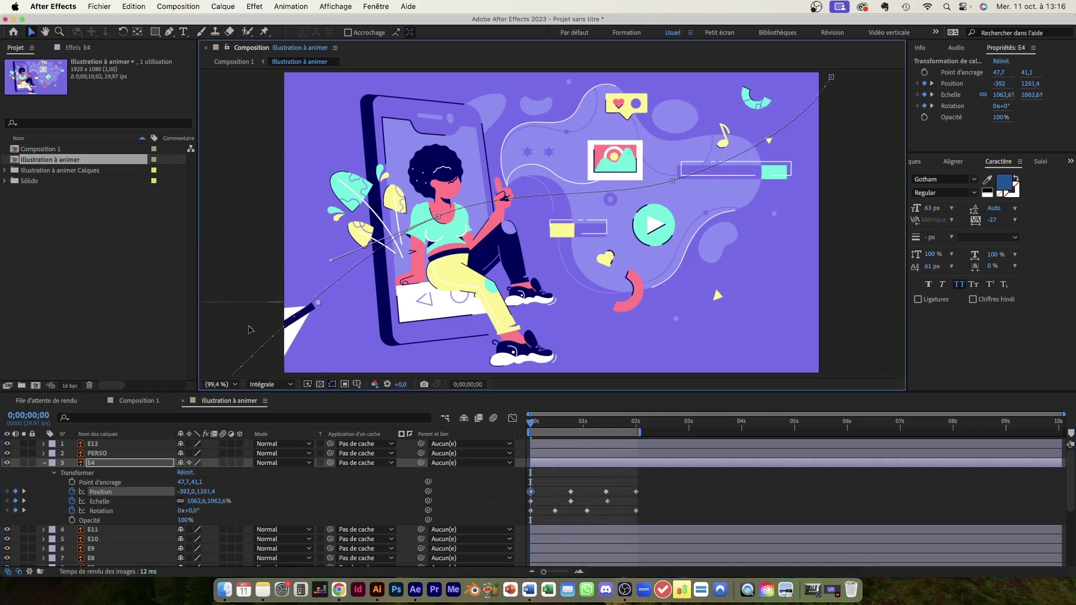
{"action": "mouse_move", "coordinate": [529, 422]}
{"action": "left_mouse_down"}
{"action": "mouse_move", "coordinate": [633, 422]}
{"action": "mouse_move", "coordinate": [520, 431]}
{"action": "left_mouse_up"}
{"action": "key", "text": "space"}
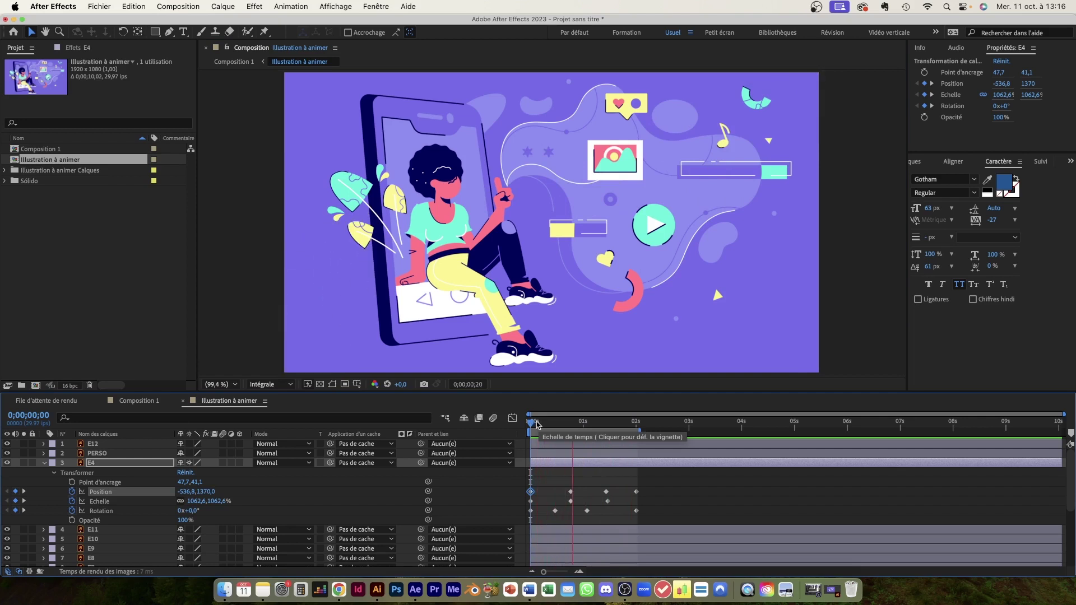
{"action": "left_click", "coordinate": [543, 424]}
{"action": "left_click_drag", "start_coordinate": [542, 424], "coordinate": [617, 488]}
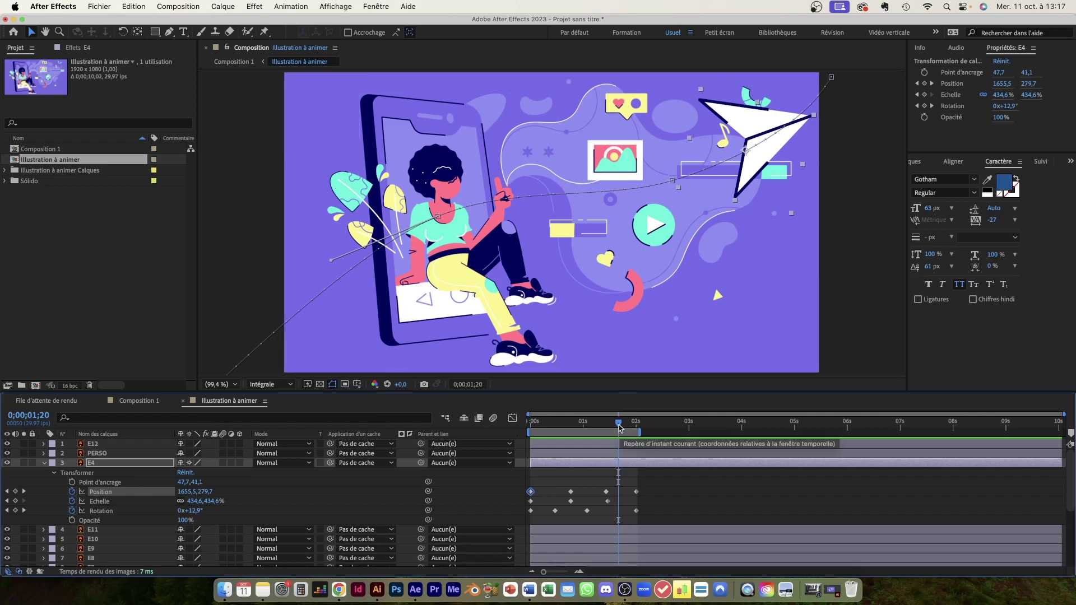
{"action": "left_click_drag", "start_coordinate": [619, 427], "coordinate": [612, 429]}
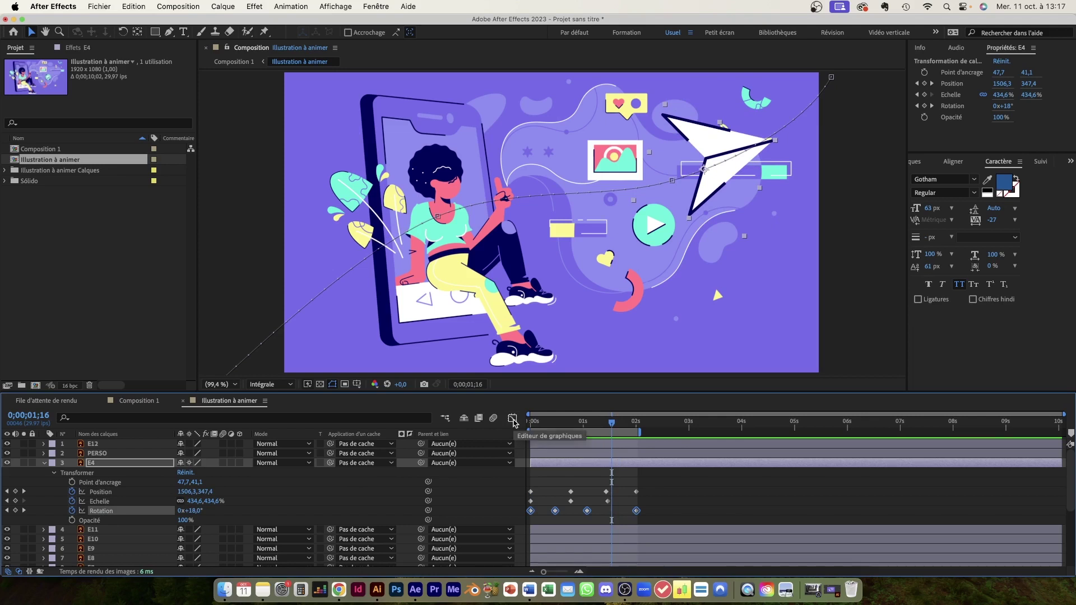
- In the Graph Editor, ease the Rotation keyframes' curve in and out with Bezier handles
{"action": "left_click", "coordinate": [512, 419]}
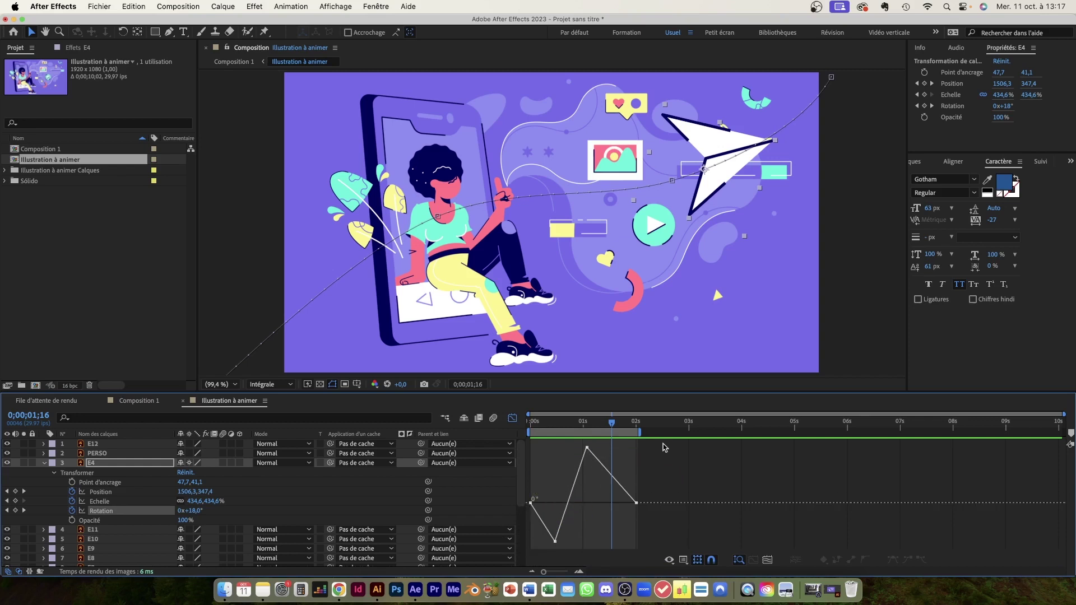
{"action": "left_click_drag", "start_coordinate": [664, 447], "coordinate": [511, 564]}
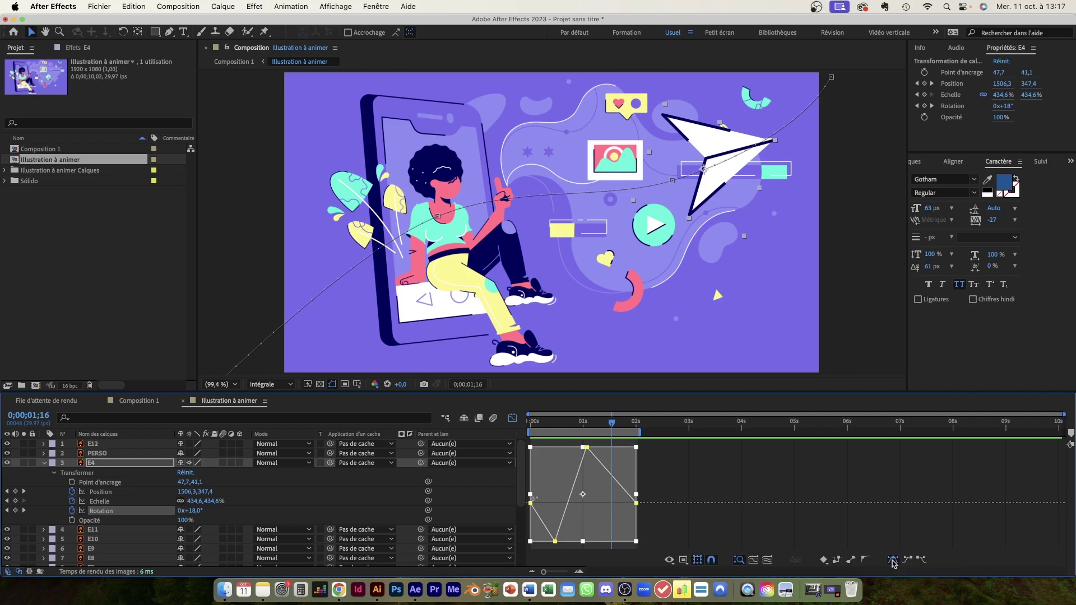
{"action": "left_click_drag", "start_coordinate": [538, 505], "coordinate": [541, 506]}
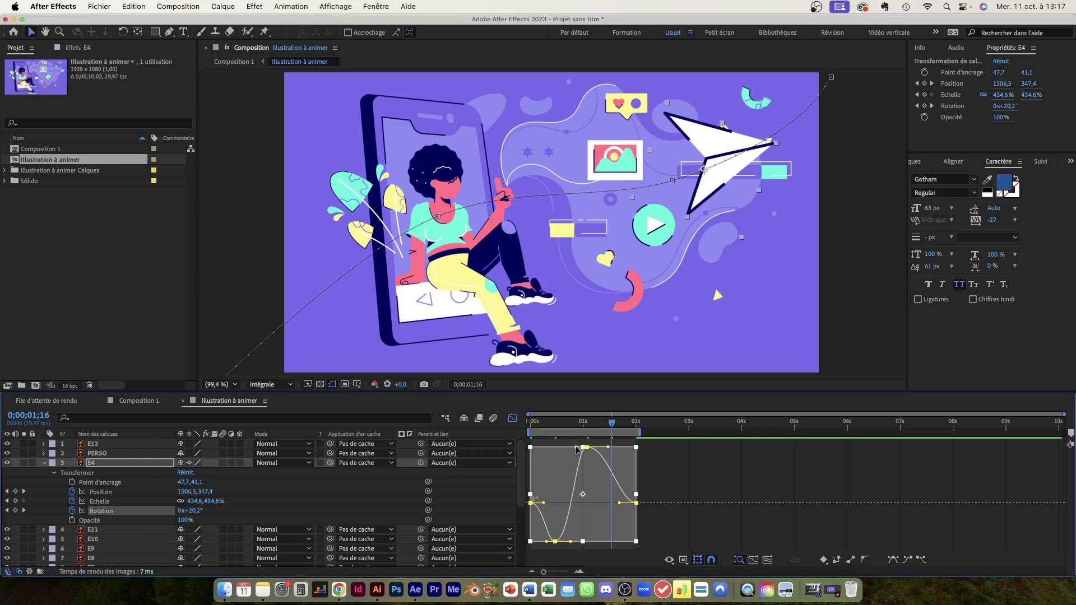
{"action": "left_click_drag", "start_coordinate": [575, 449], "coordinate": [571, 448]}
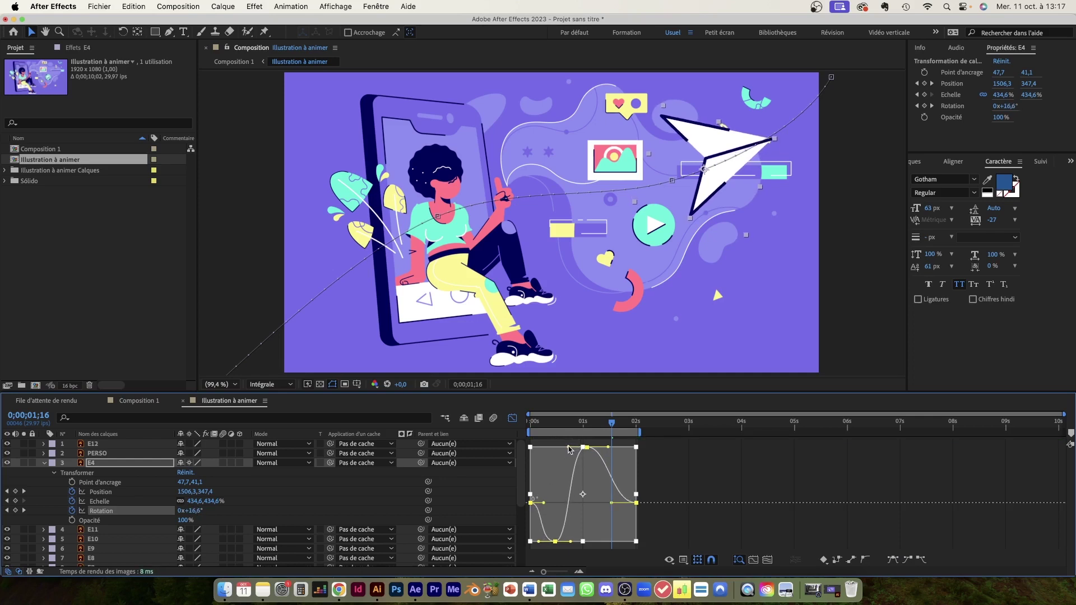
{"action": "left_click_drag", "start_coordinate": [621, 420], "coordinate": [521, 430]}
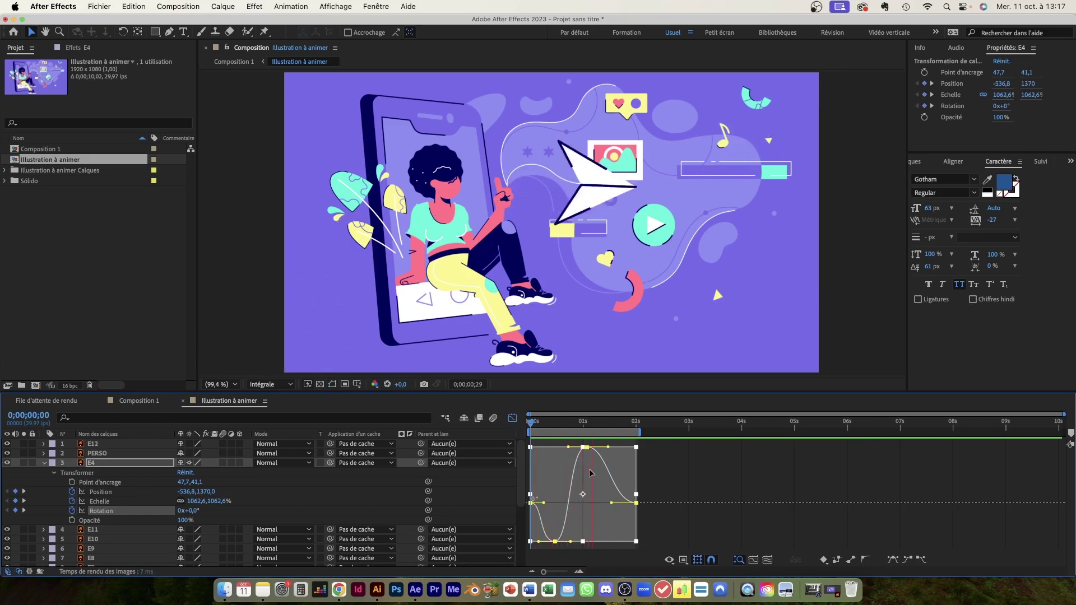
{"action": "key", "text": "space"}
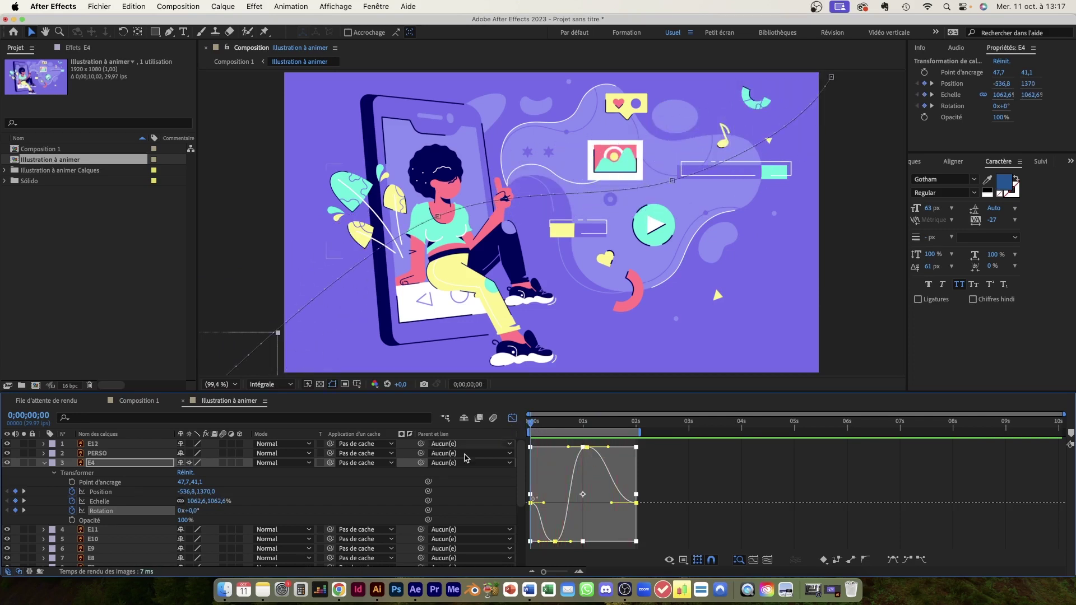
- Apply easing to both Scale keyframes on the scale curve and return to the keyframe view
{"action": "left_click", "coordinate": [146, 502]}
{"action": "key", "text": "super+a"}
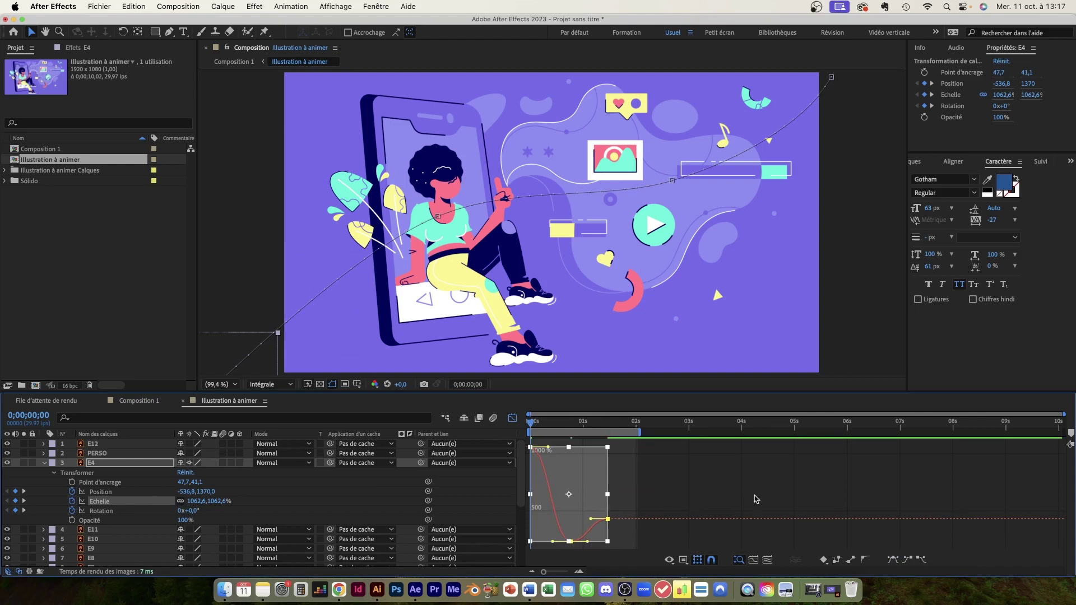
{"action": "left_click_drag", "start_coordinate": [551, 426], "coordinate": [525, 428]}
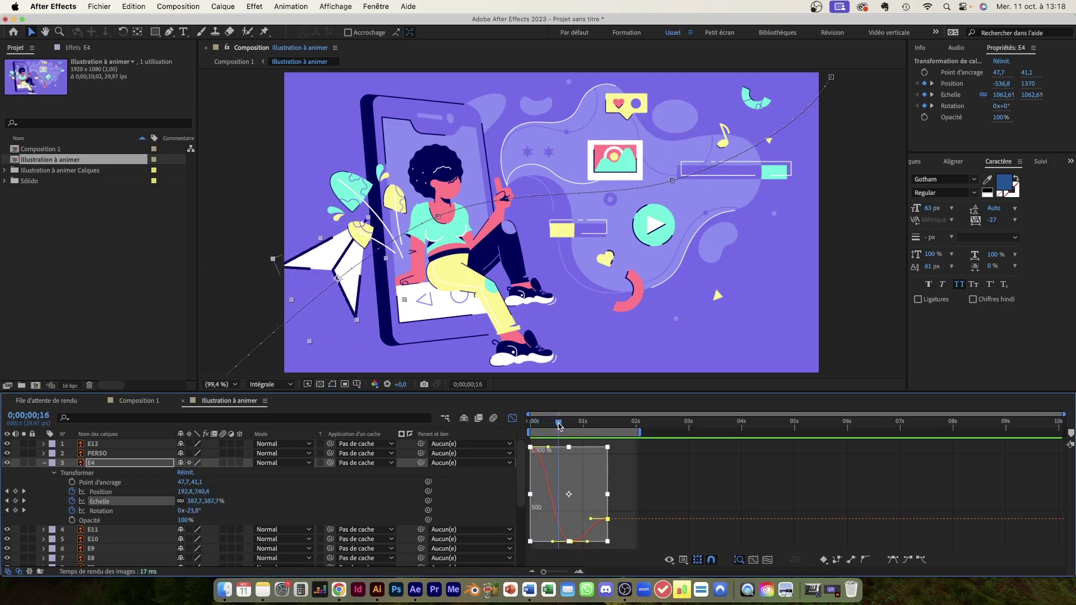
{"action": "left_click", "coordinate": [512, 419]}
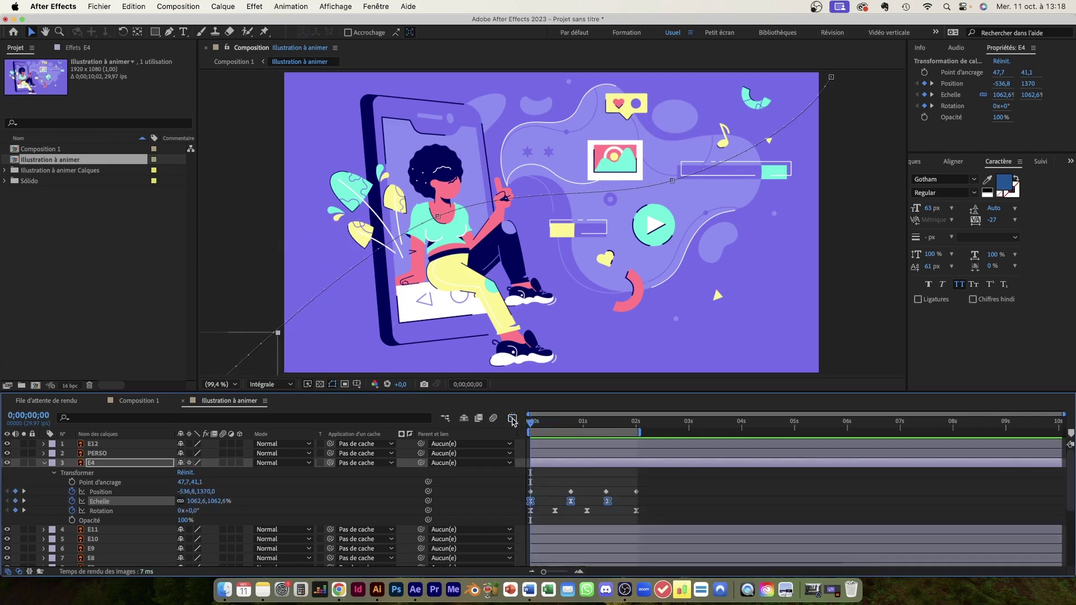
- Move E4's Rotation tilt keyframe to 0;00;00;16 and rewind to the start
{"action": "left_click_drag", "start_coordinate": [531, 425], "coordinate": [521, 436]}
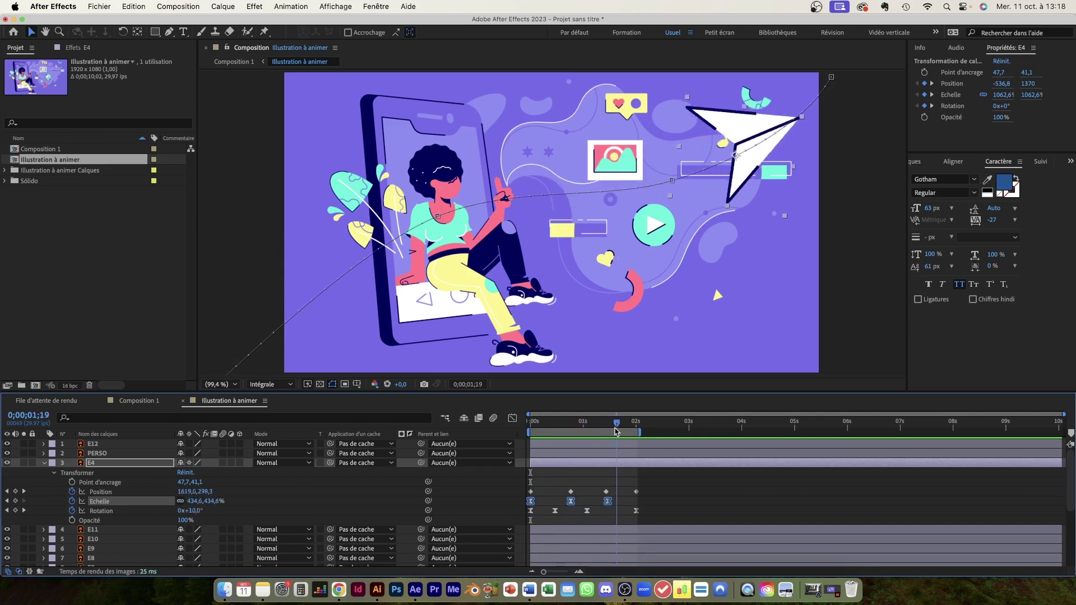
{"action": "mouse_move", "coordinate": [532, 436]}
{"action": "left_mouse_down"}
{"action": "mouse_move", "coordinate": [570, 438]}
{"action": "mouse_move", "coordinate": [543, 440]}
{"action": "left_mouse_up"}
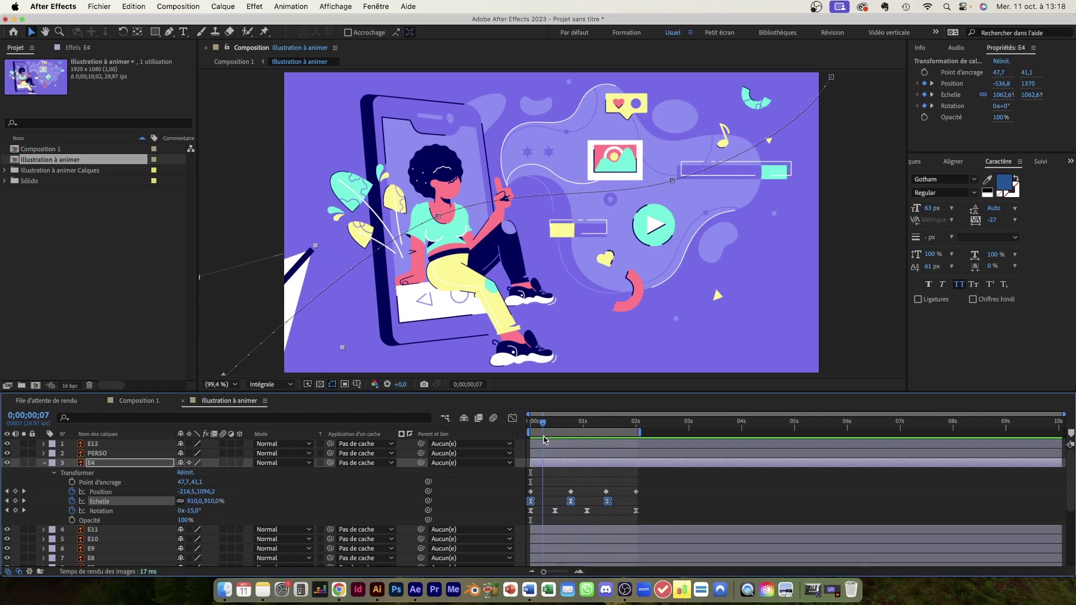
{"action": "left_click_drag", "start_coordinate": [544, 439], "coordinate": [570, 442]}
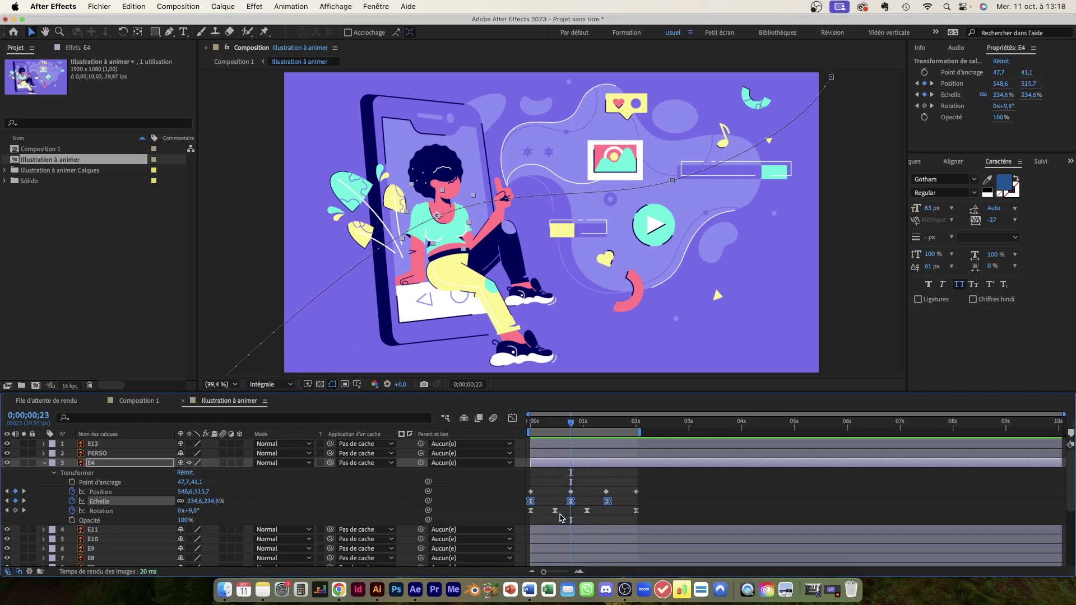
{"action": "left_click_drag", "start_coordinate": [556, 511], "coordinate": [567, 512]}
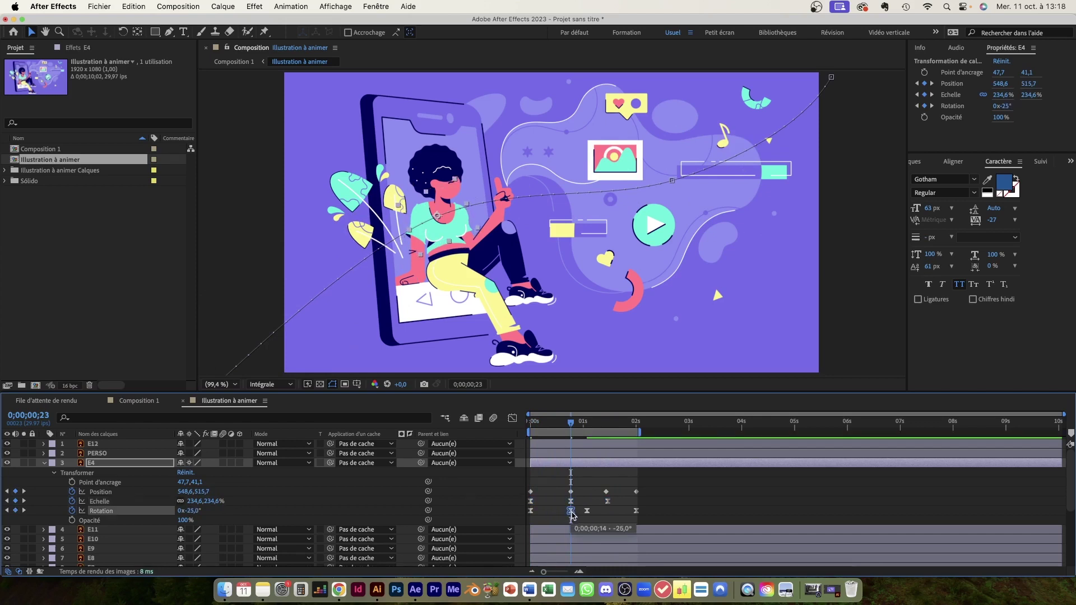
{"action": "mouse_move", "coordinate": [572, 426]}
{"action": "left_mouse_down"}
{"action": "mouse_move", "coordinate": [505, 428]}
{"action": "mouse_move", "coordinate": [566, 429]}
{"action": "left_mouse_up"}
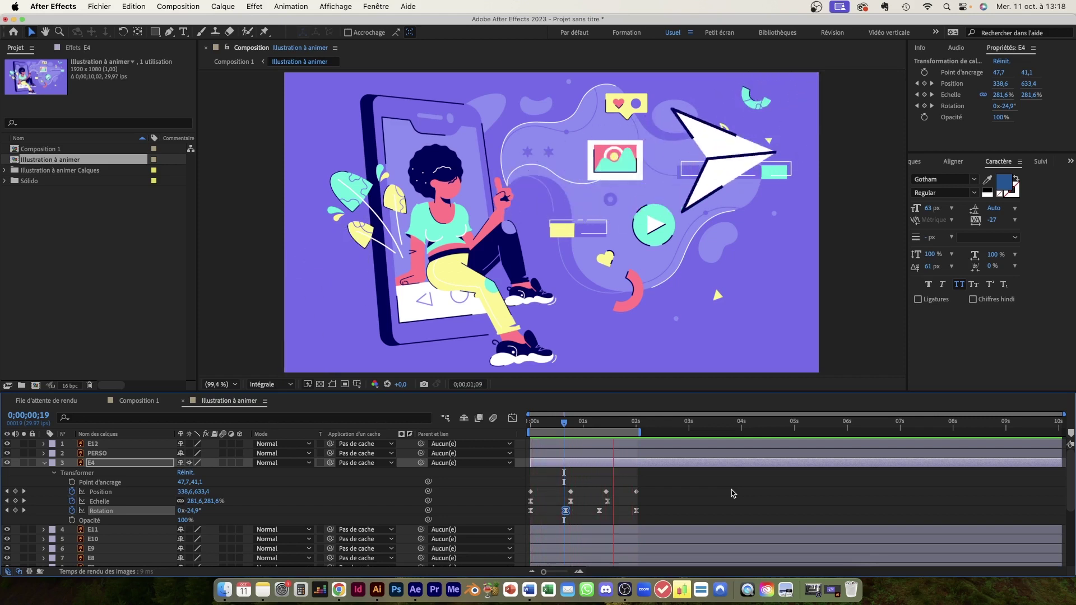
- Select E12 and add starting keyframes at frame 0: Scale 0% and Rotation -117°
{"action": "key", "text": "space"}
{"action": "key", "text": "Home"}
{"action": "left_click", "coordinate": [93, 443]}
{"action": "key", "text": "r"}
{"action": "left_click", "coordinate": [72, 453]}
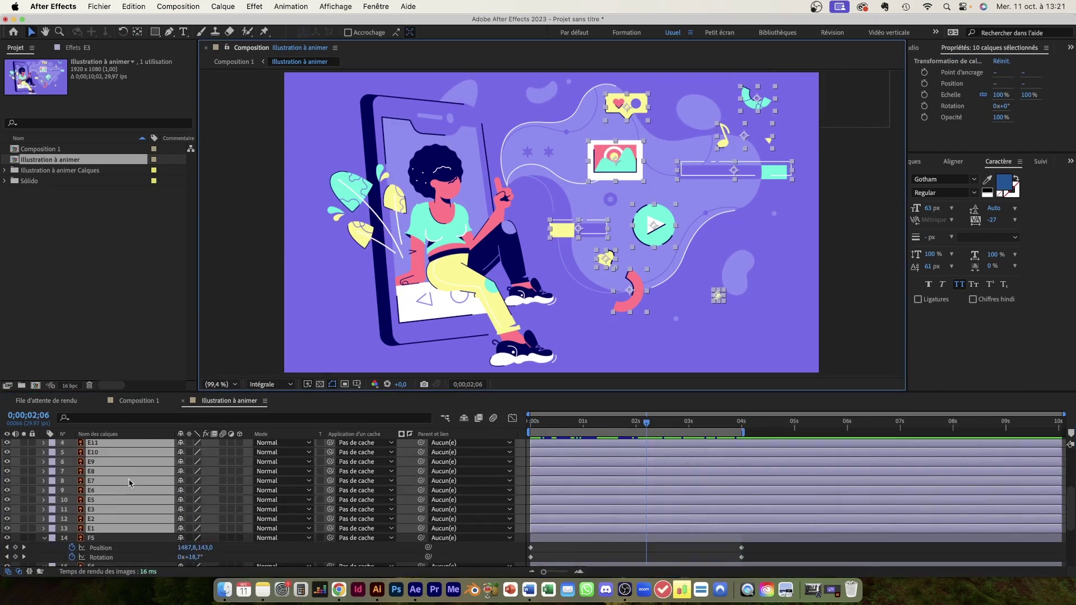
- Select the remaining E element layers together
{"action": "left_click", "coordinate": [512, 418]}
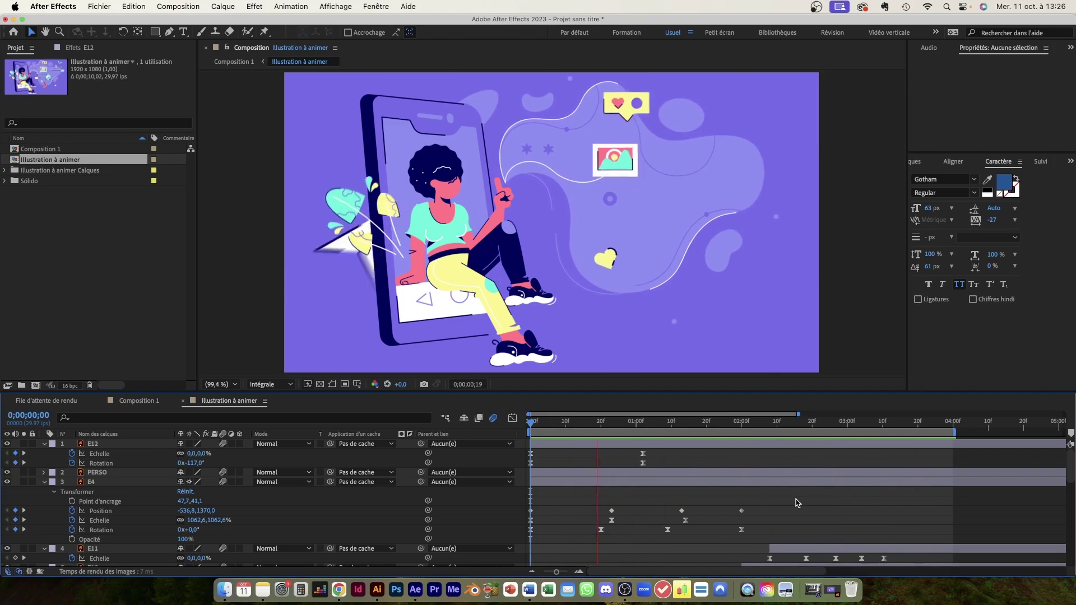
{"action": "scroll", "coordinate": [839, 509], "scroll_direction": "down", "scroll_amount": 5}
{"action": "scroll", "coordinate": [818, 508], "scroll_direction": "down", "scroll_amount": 5}
{"action": "scroll", "coordinate": [804, 507], "scroll_direction": "down", "scroll_amount": 5}
{"action": "scroll", "coordinate": [804, 508], "scroll_direction": "down", "scroll_amount": 5}
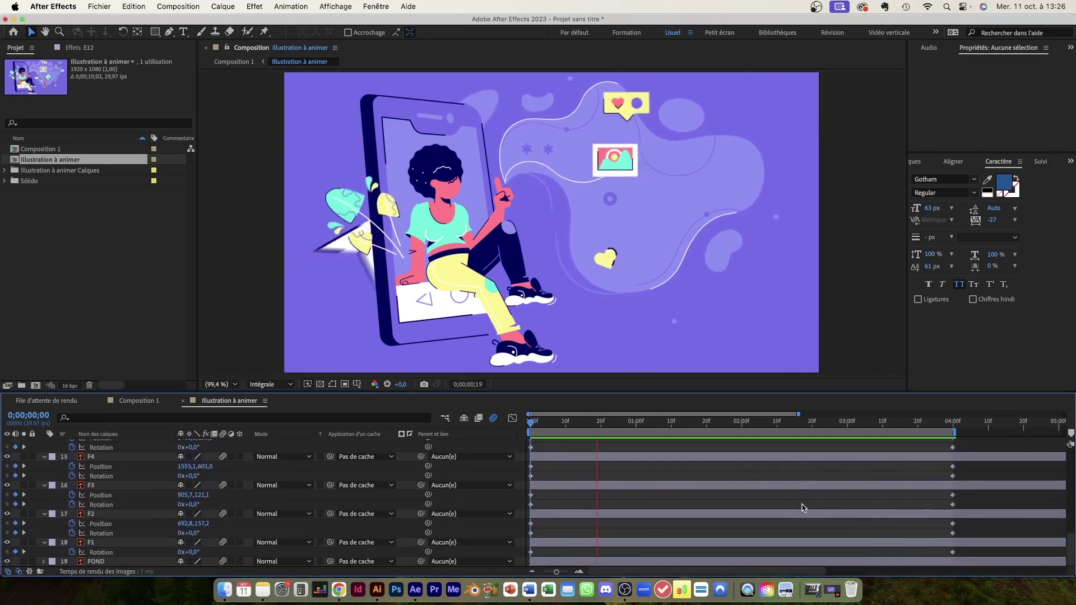
{"action": "scroll", "coordinate": [804, 508], "scroll_direction": "up", "scroll_amount": 5}
{"action": "scroll", "coordinate": [804, 508], "scroll_direction": "up", "scroll_amount": 5}
{"action": "scroll", "coordinate": [804, 508], "scroll_direction": "down", "scroll_amount": 2}
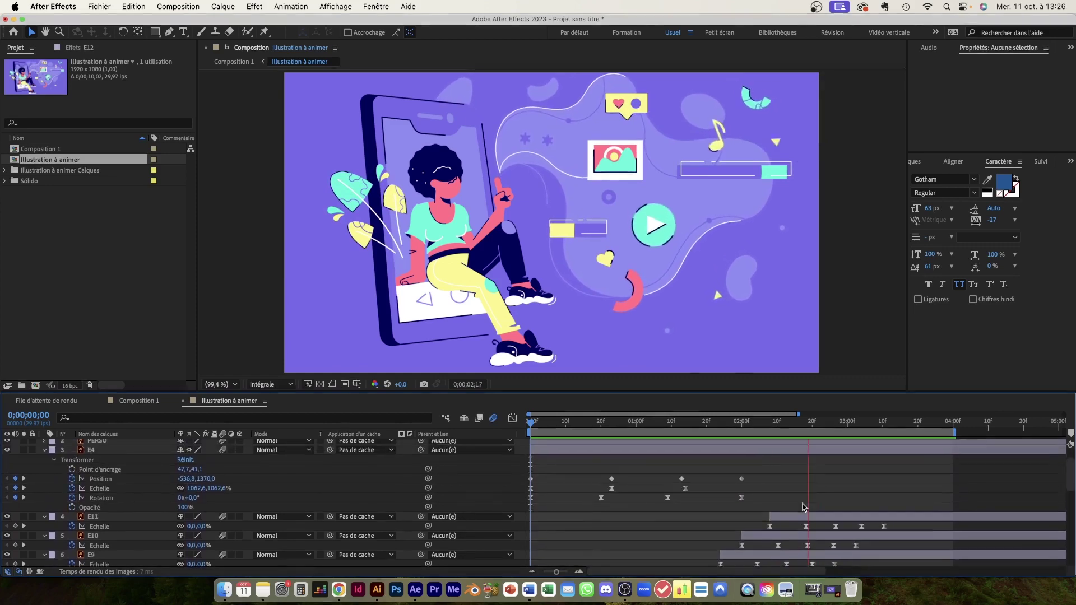
{"action": "scroll", "coordinate": [757, 532], "scroll_direction": "up", "scroll_amount": 5}
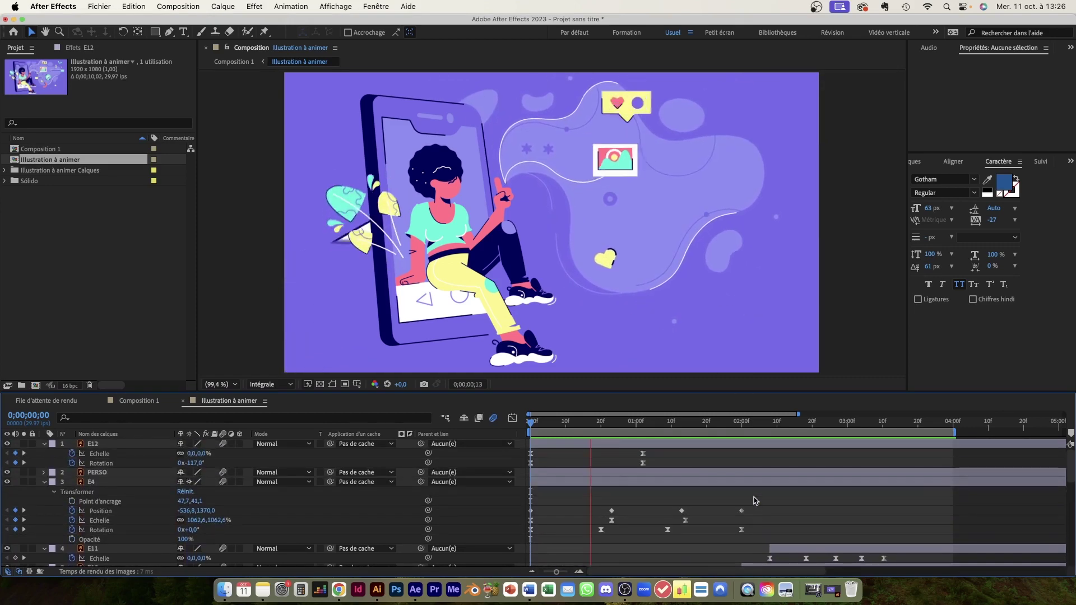